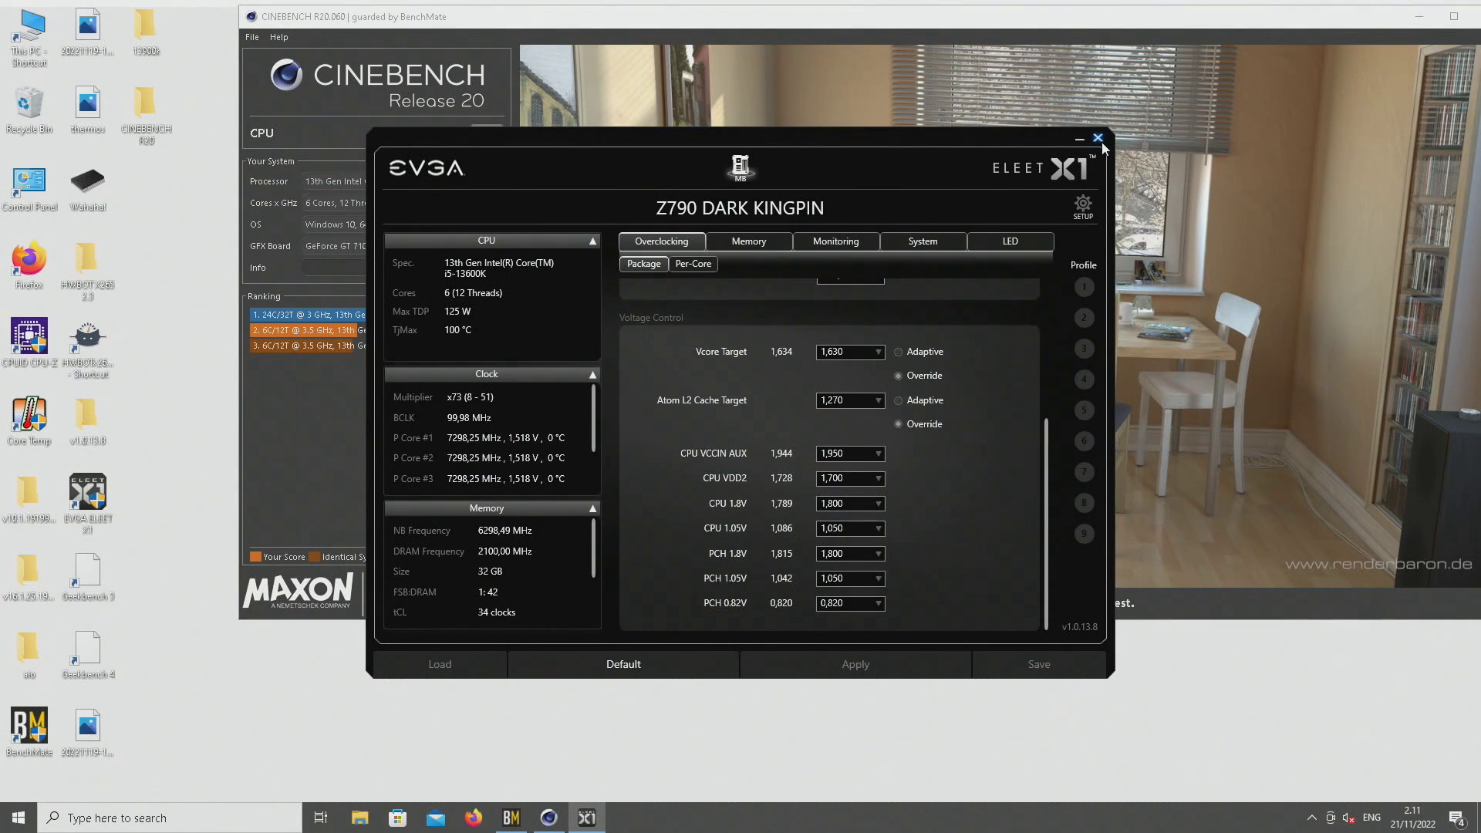
Run the Cinebench R20 CPU test at 7300 MHz, scoring 8882 pts, then reopen ELEET X1
{"action": "left_click", "coordinate": [1098, 138]}
{"action": "left_click", "coordinate": [489, 131]}
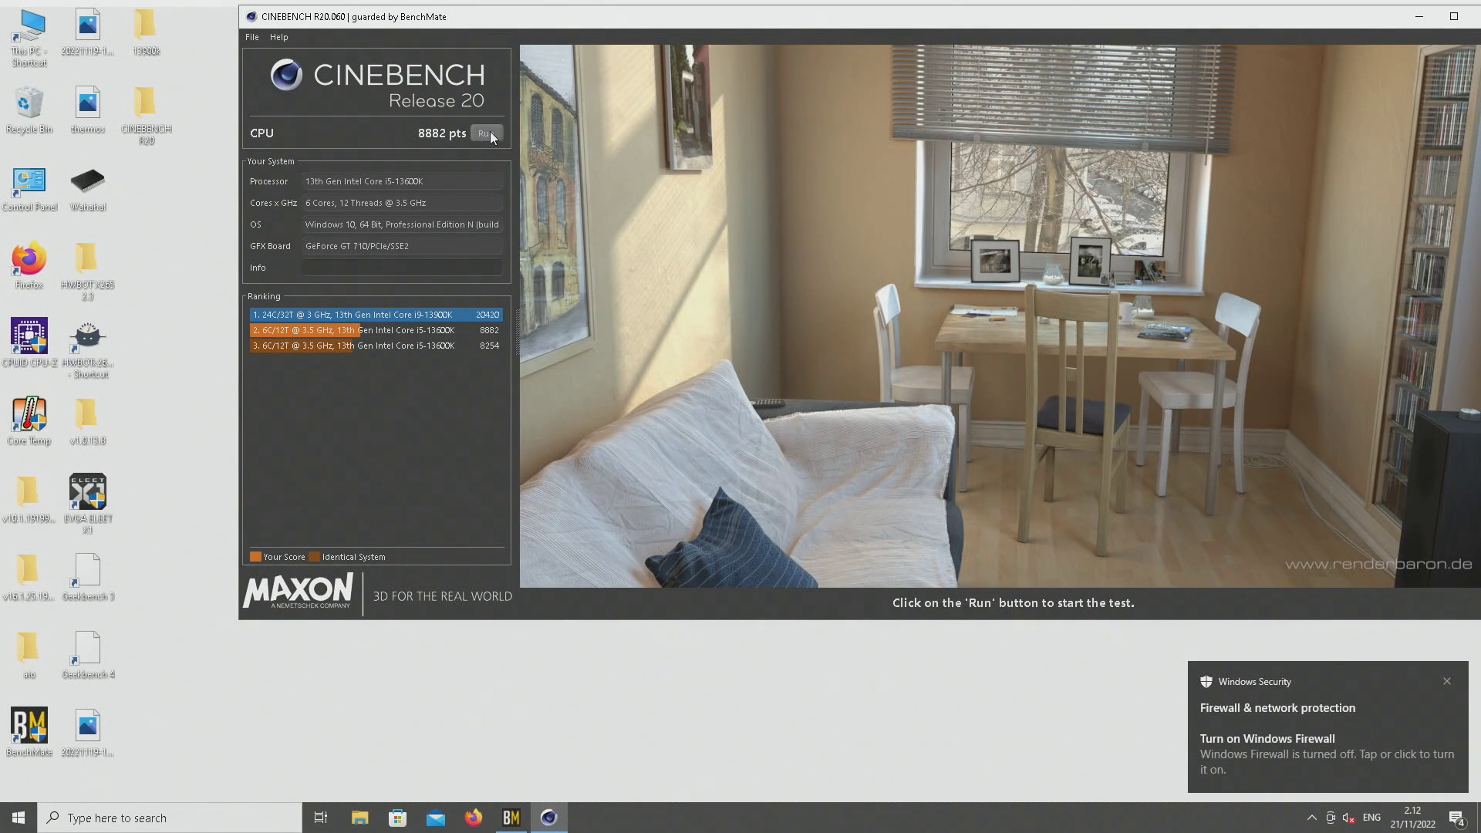
{"action": "double_click", "coordinate": [88, 493]}
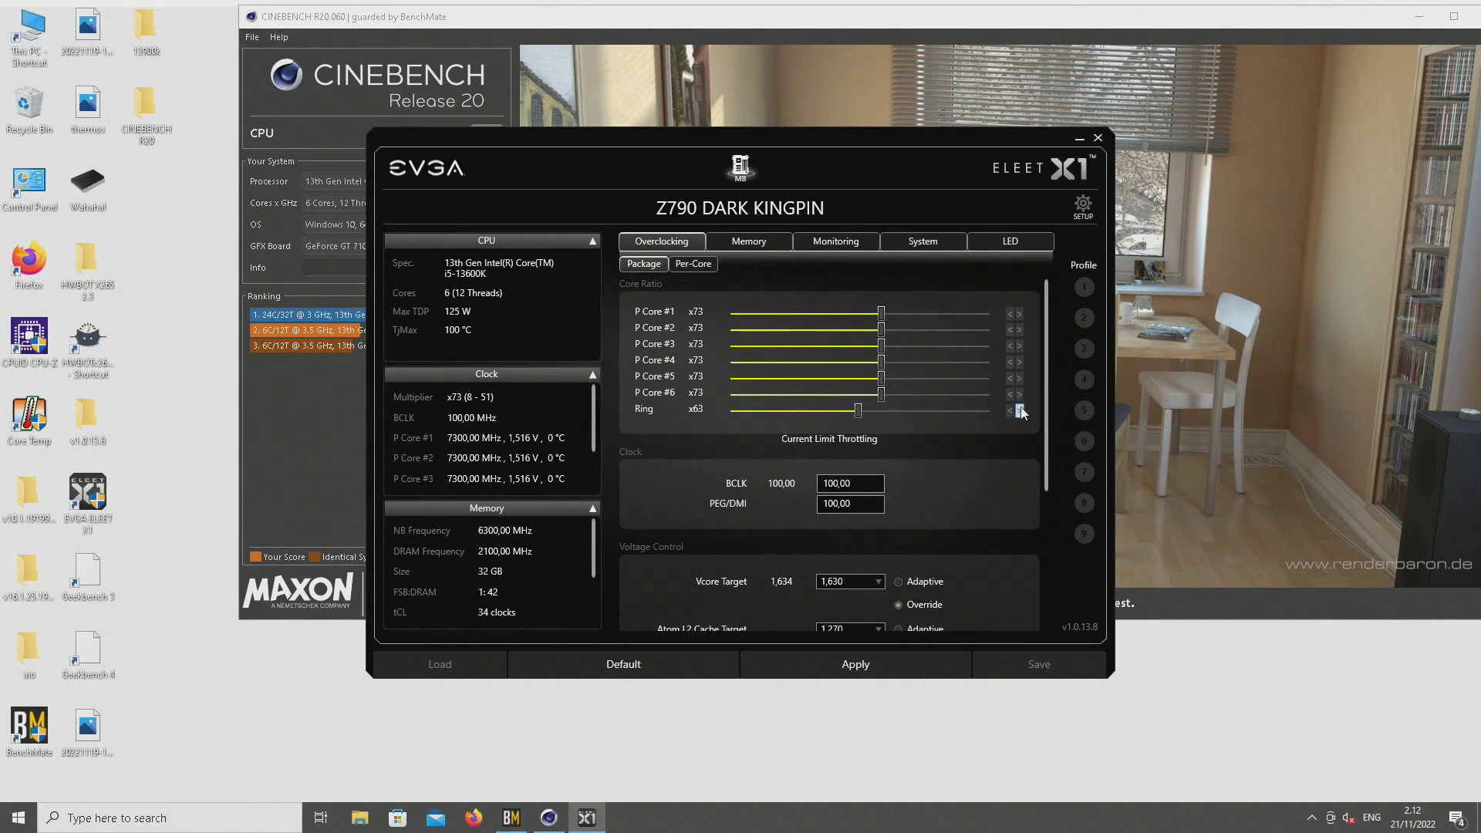
Apply the x74 P-core multiplier (about 7398 MHz) and rerun Cinebench R20 for 8985 pts
{"action": "left_click_drag", "start_coordinate": [1048, 397], "coordinate": [1025, 418]}
{"action": "left_click", "coordinate": [884, 671]}
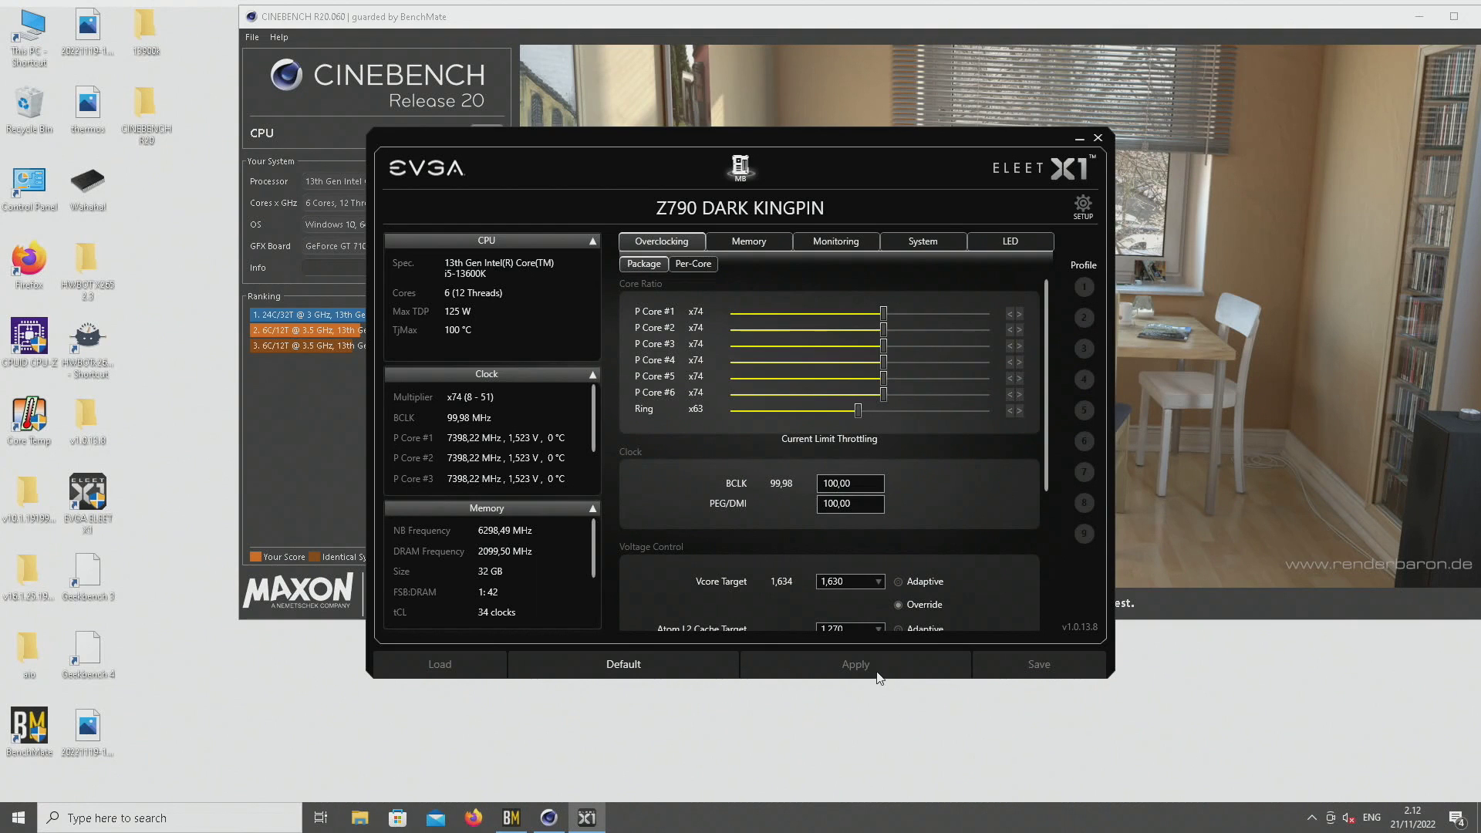
{"action": "left_click", "coordinate": [1098, 140]}
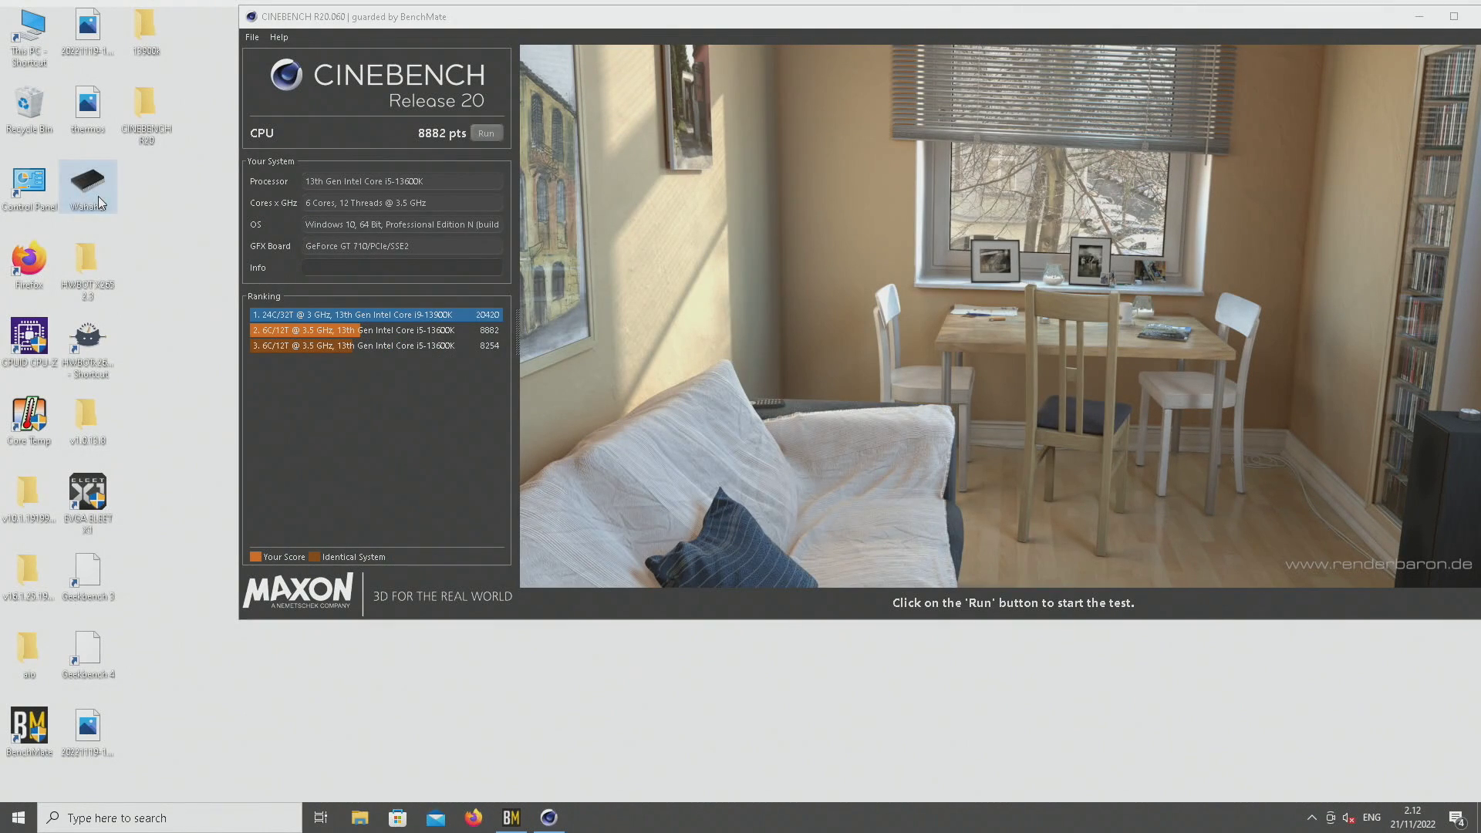
{"action": "left_click", "coordinate": [484, 134]}
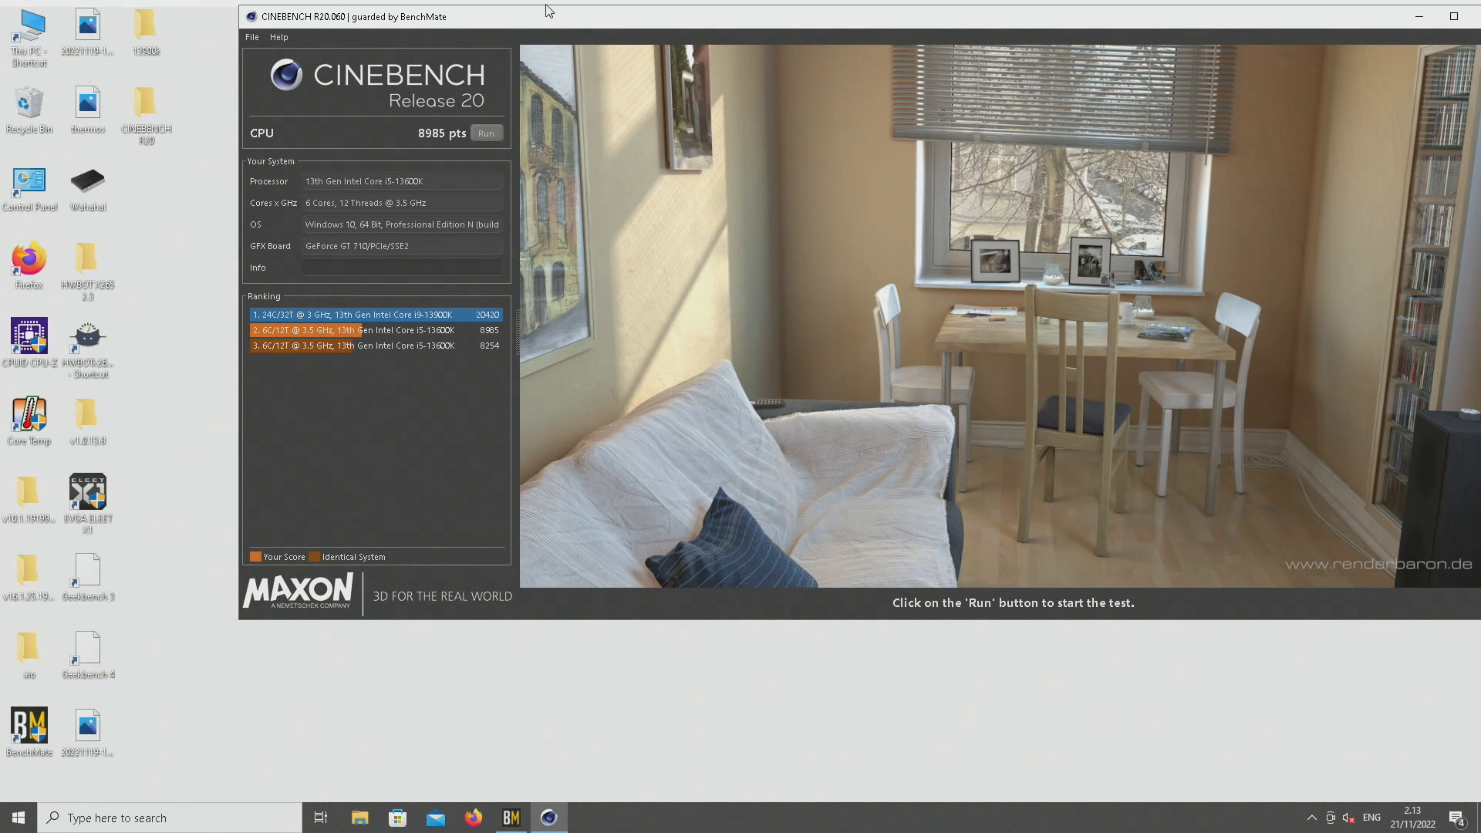
{"action": "left_click_drag", "start_coordinate": [719, 27], "coordinate": [549, 51]}
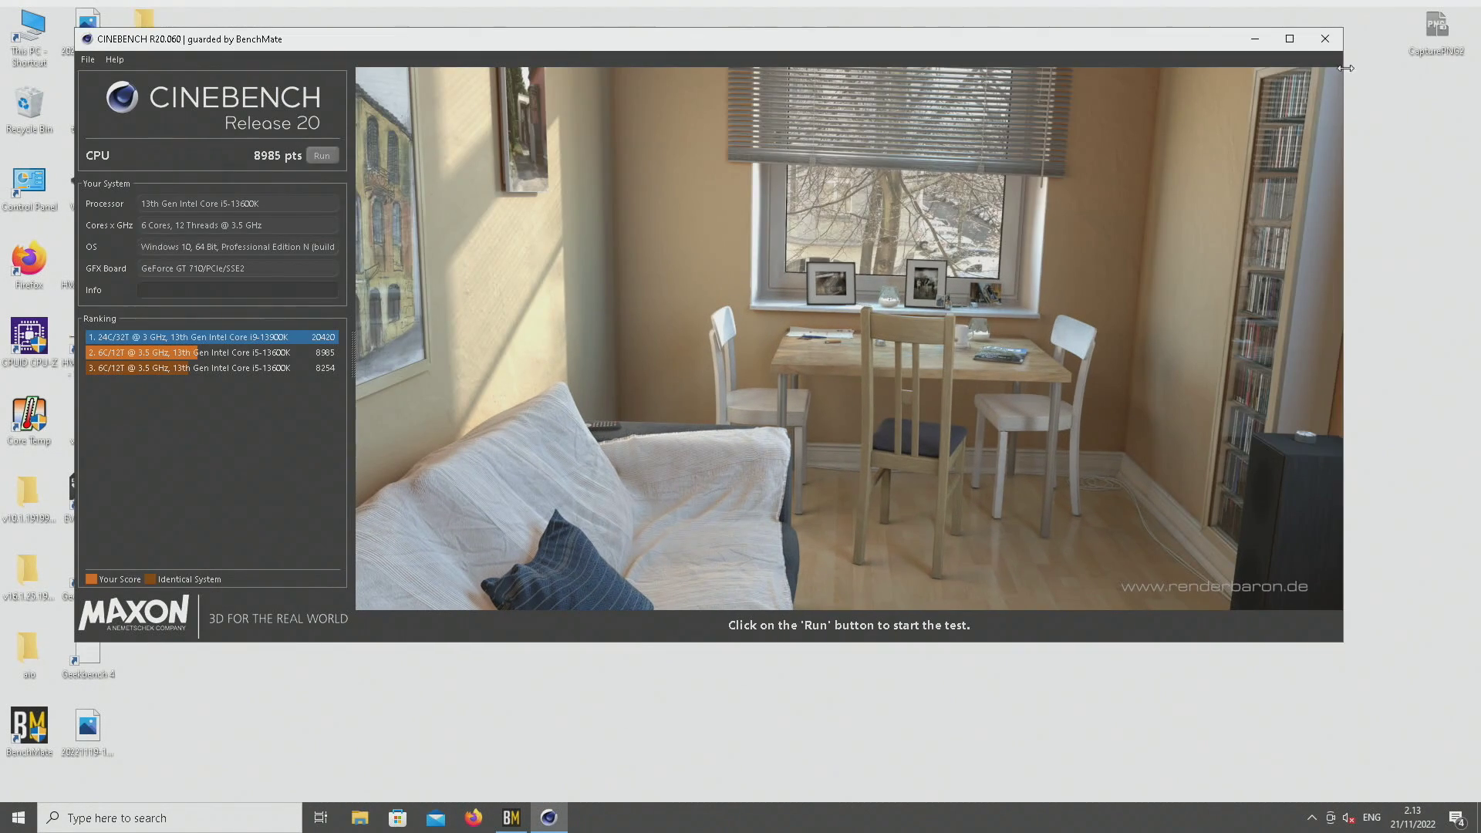
Close the old Cinebench window and launch a fresh Cinebench R20 from BenchMate
{"action": "left_click", "coordinate": [1331, 43]}
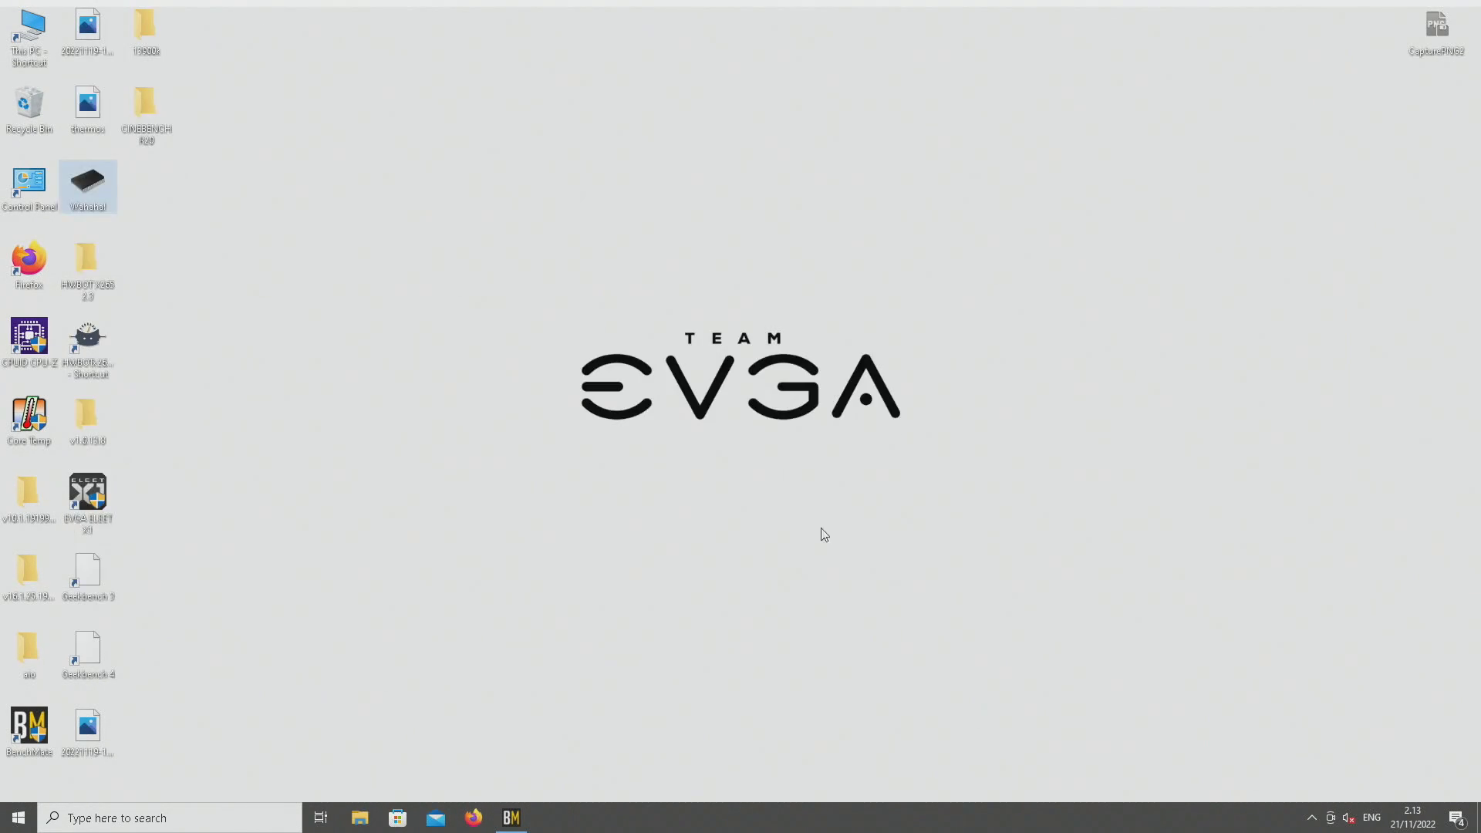
{"action": "left_click", "coordinate": [512, 818]}
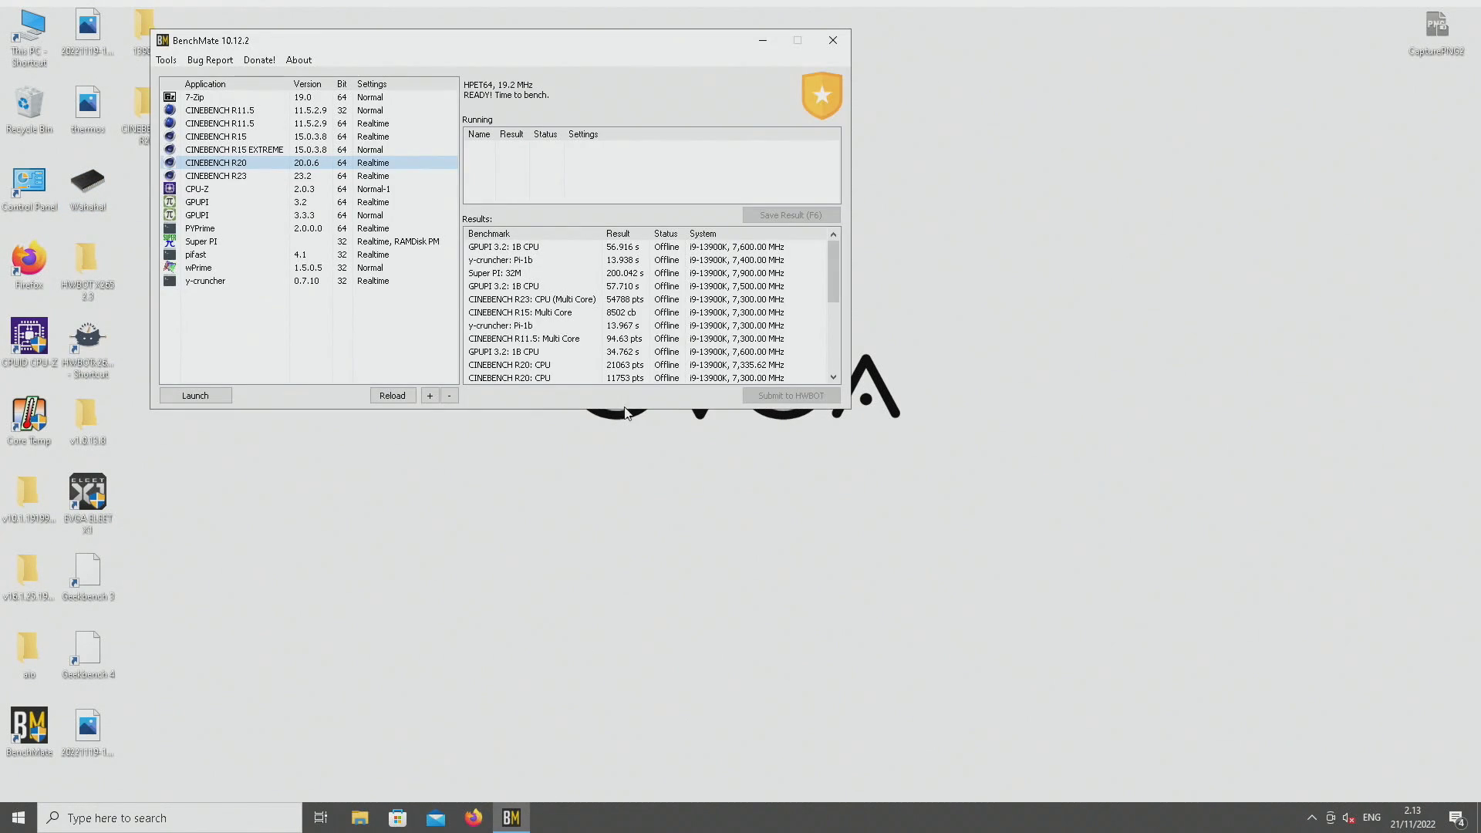
{"action": "double_click", "coordinate": [313, 163]}
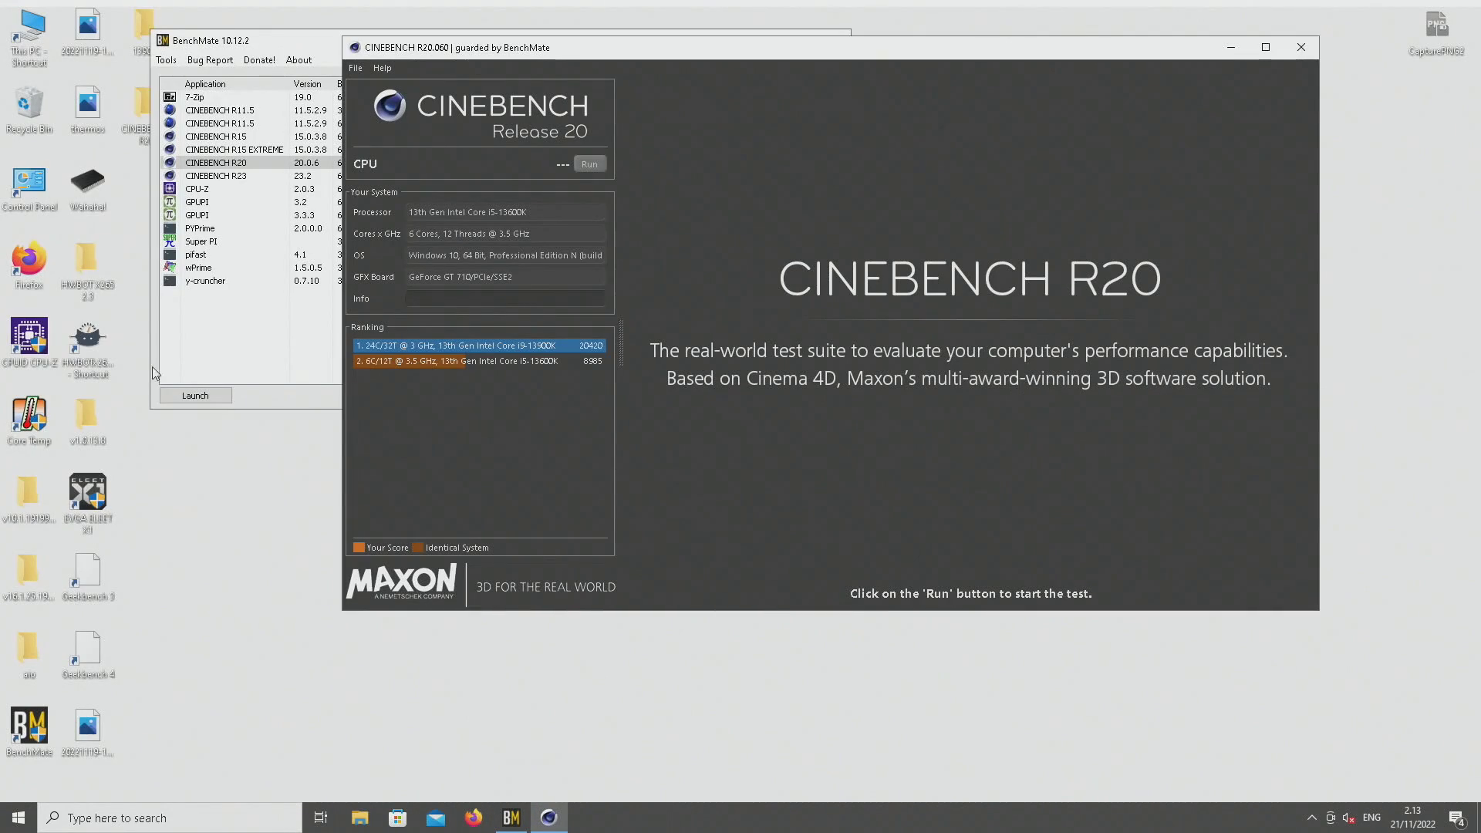
Step all P-core ratios up in ELEET X1 and close the utility
{"action": "double_click", "coordinate": [87, 497]}
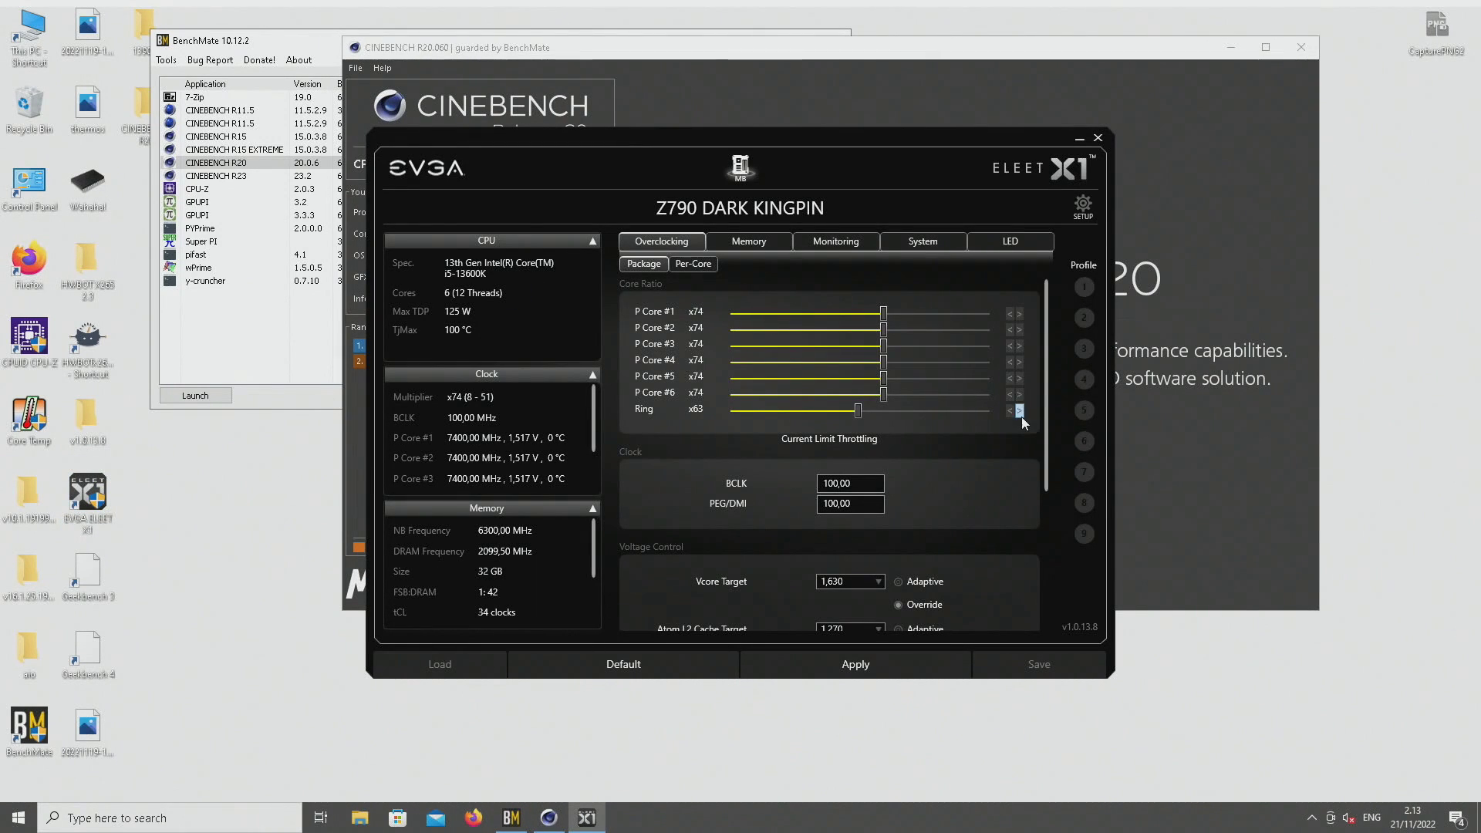
{"action": "left_click", "coordinate": [1019, 393]}
{"action": "left_click", "coordinate": [1019, 394]}
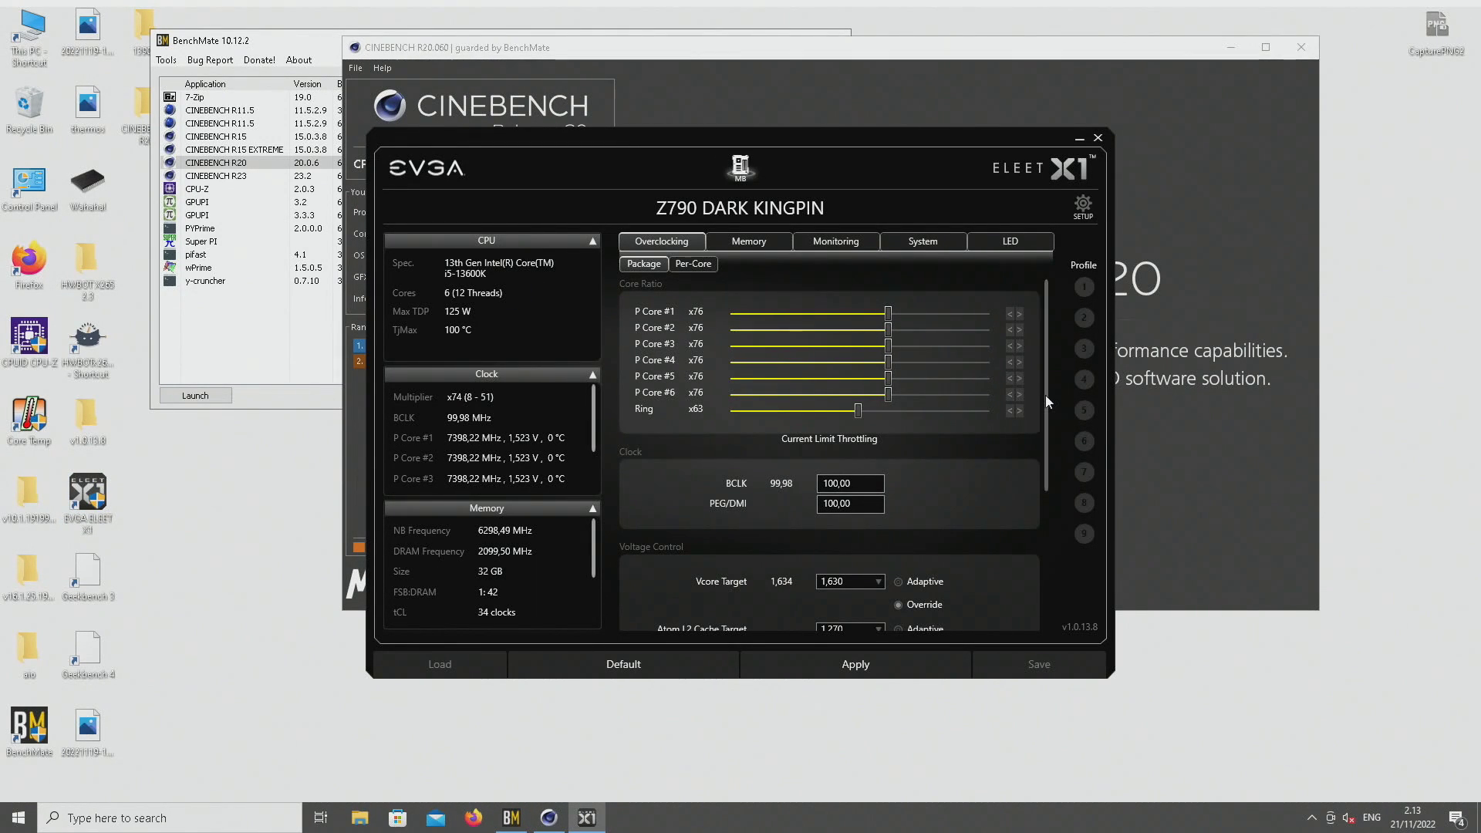
{"action": "left_click_drag", "start_coordinate": [1044, 395], "coordinate": [1042, 506]}
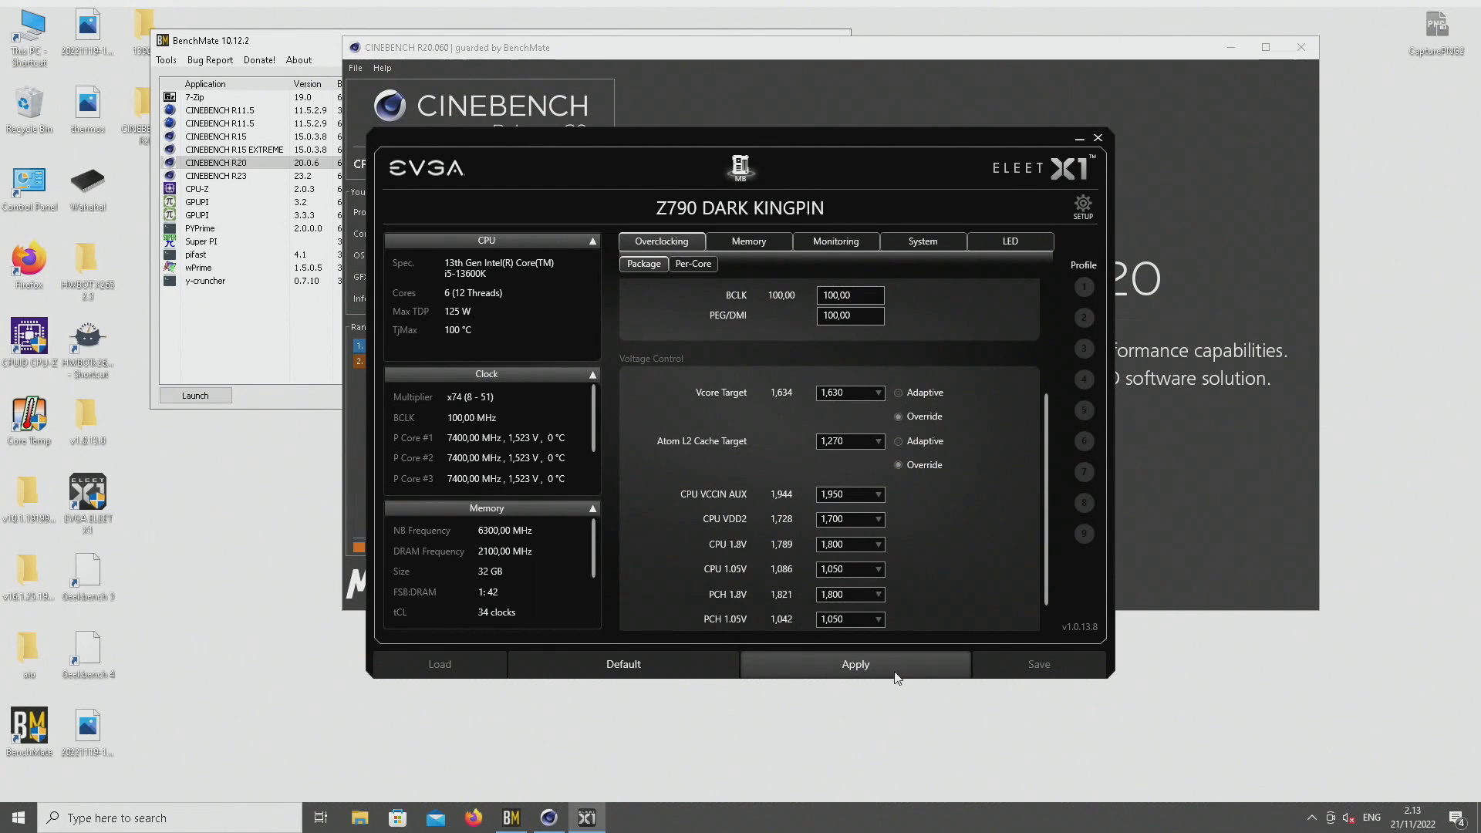
{"action": "left_click", "coordinate": [1098, 138]}
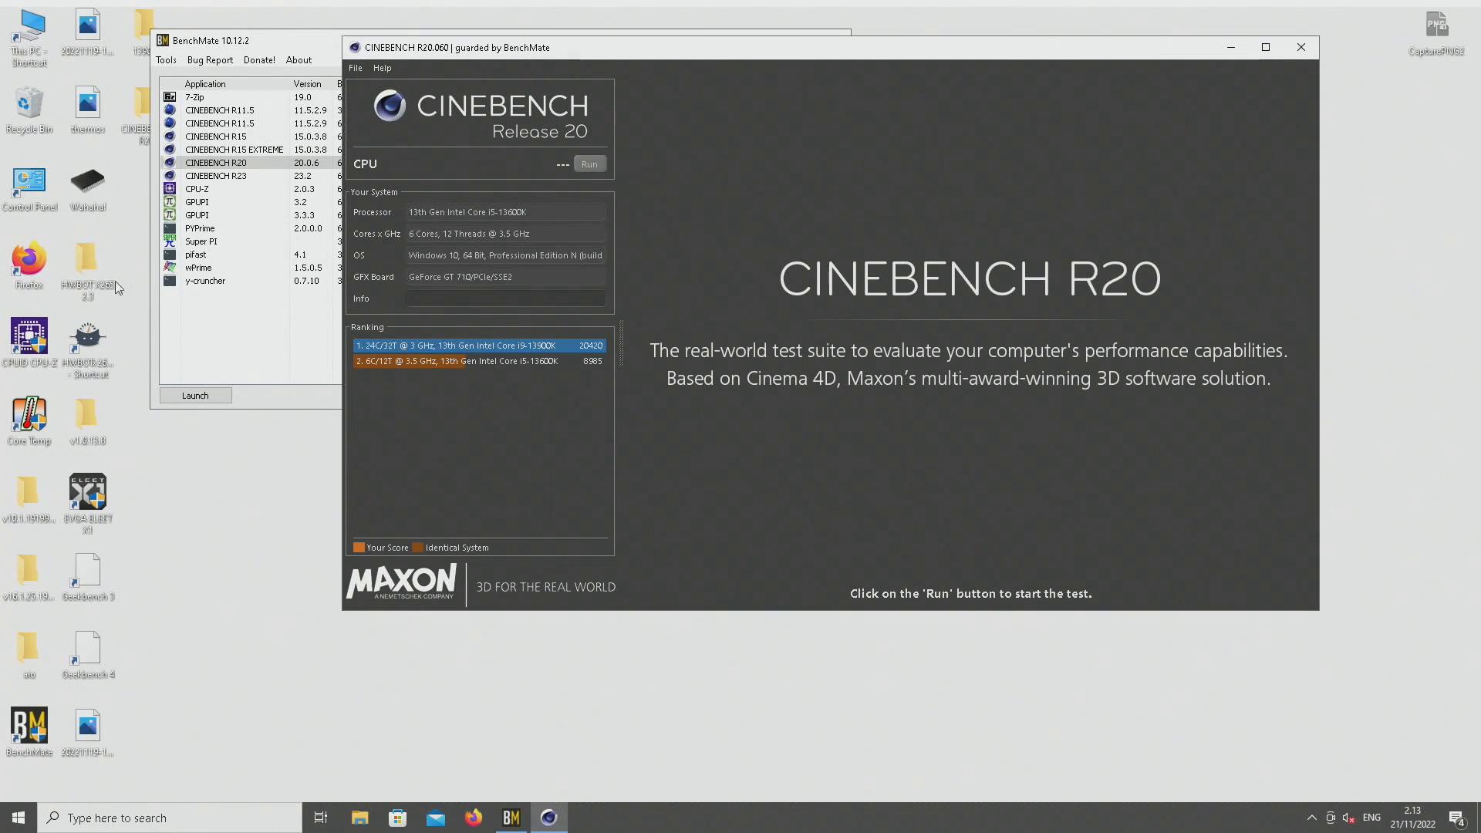
Minimize BenchMate and bring the new Cinebench R20 window back to the front
{"action": "left_click", "coordinate": [108, 183]}
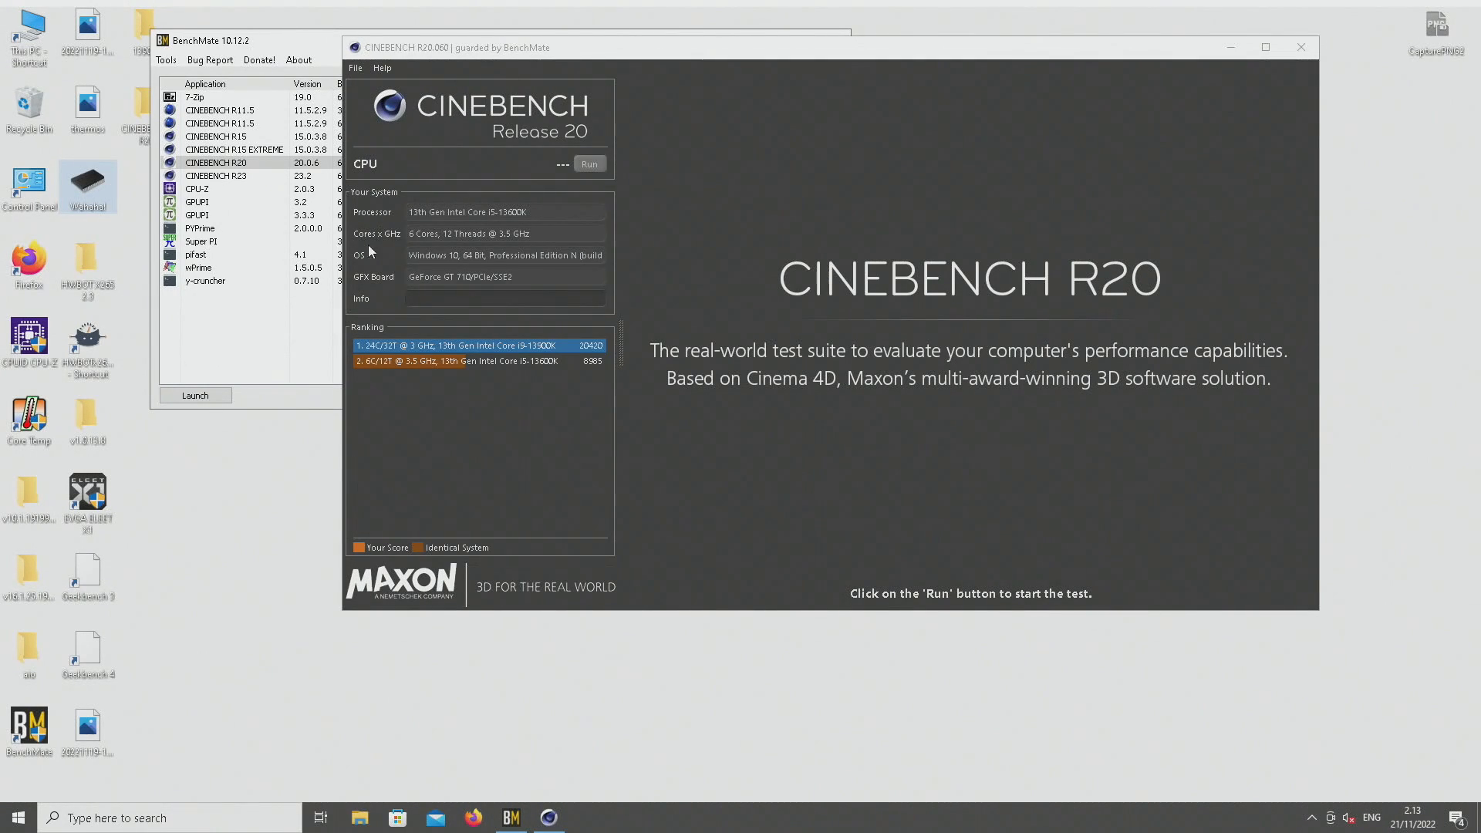
{"action": "left_click", "coordinate": [331, 243]}
{"action": "left_click", "coordinate": [753, 41]}
{"action": "left_click", "coordinate": [90, 185]}
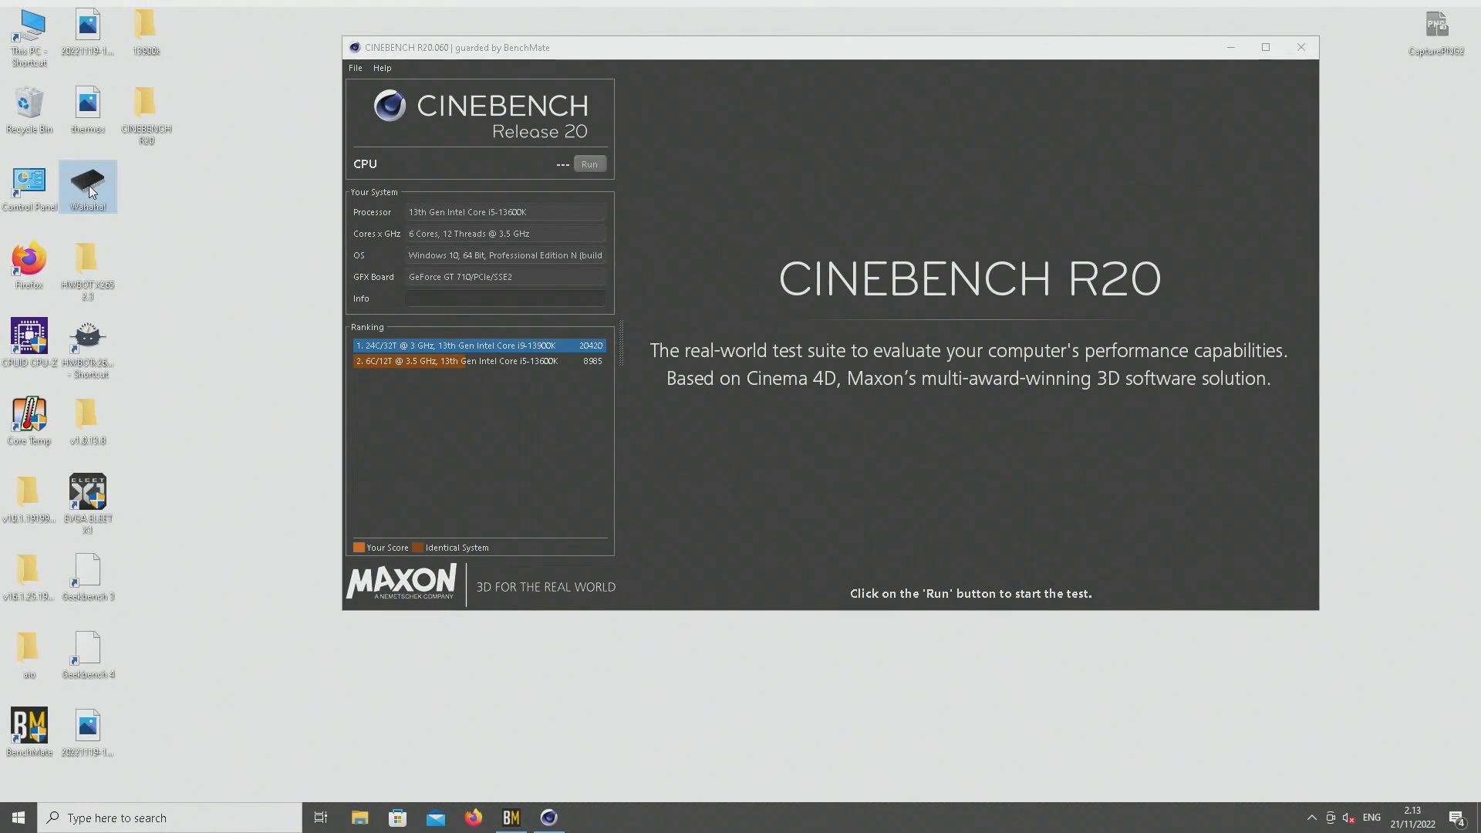
{"action": "left_click", "coordinate": [671, 162]}
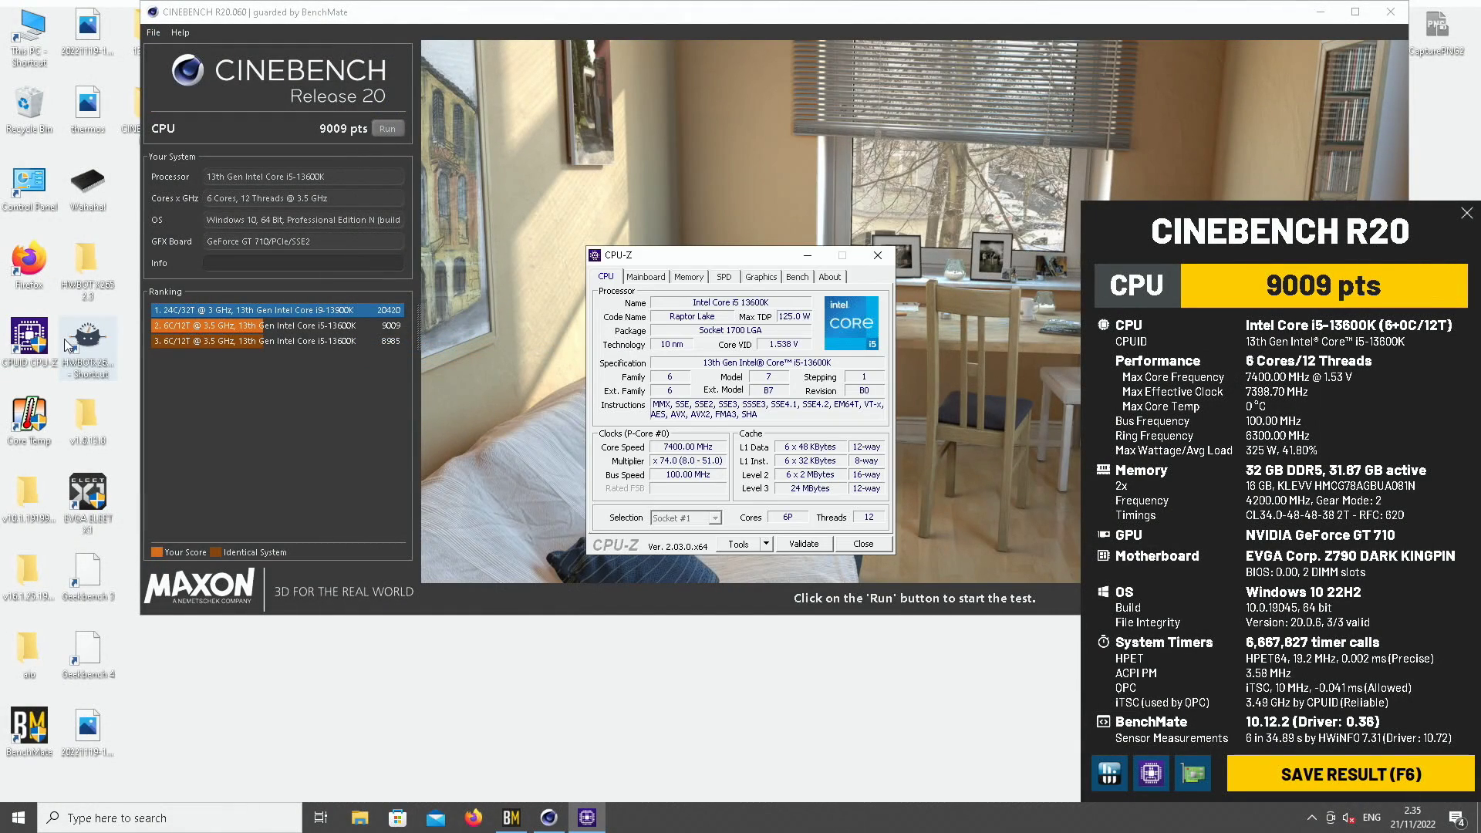
Arrange CPU-Z Memory and Mainboard windows beside the 9009 pts score, screenshot, and save the result
{"action": "left_click", "coordinate": [694, 277]}
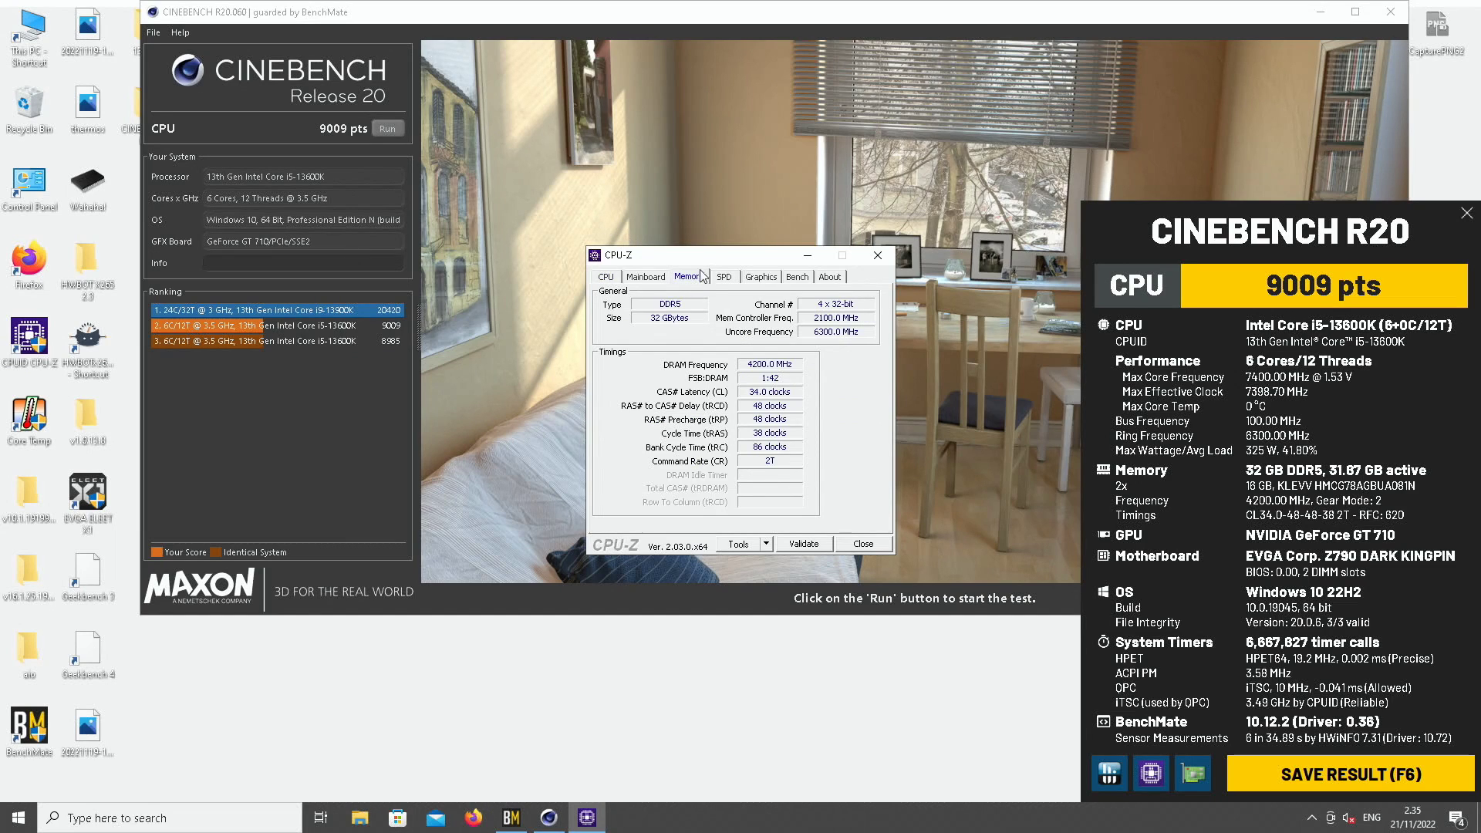
{"action": "left_click_drag", "start_coordinate": [708, 256], "coordinate": [887, 482]}
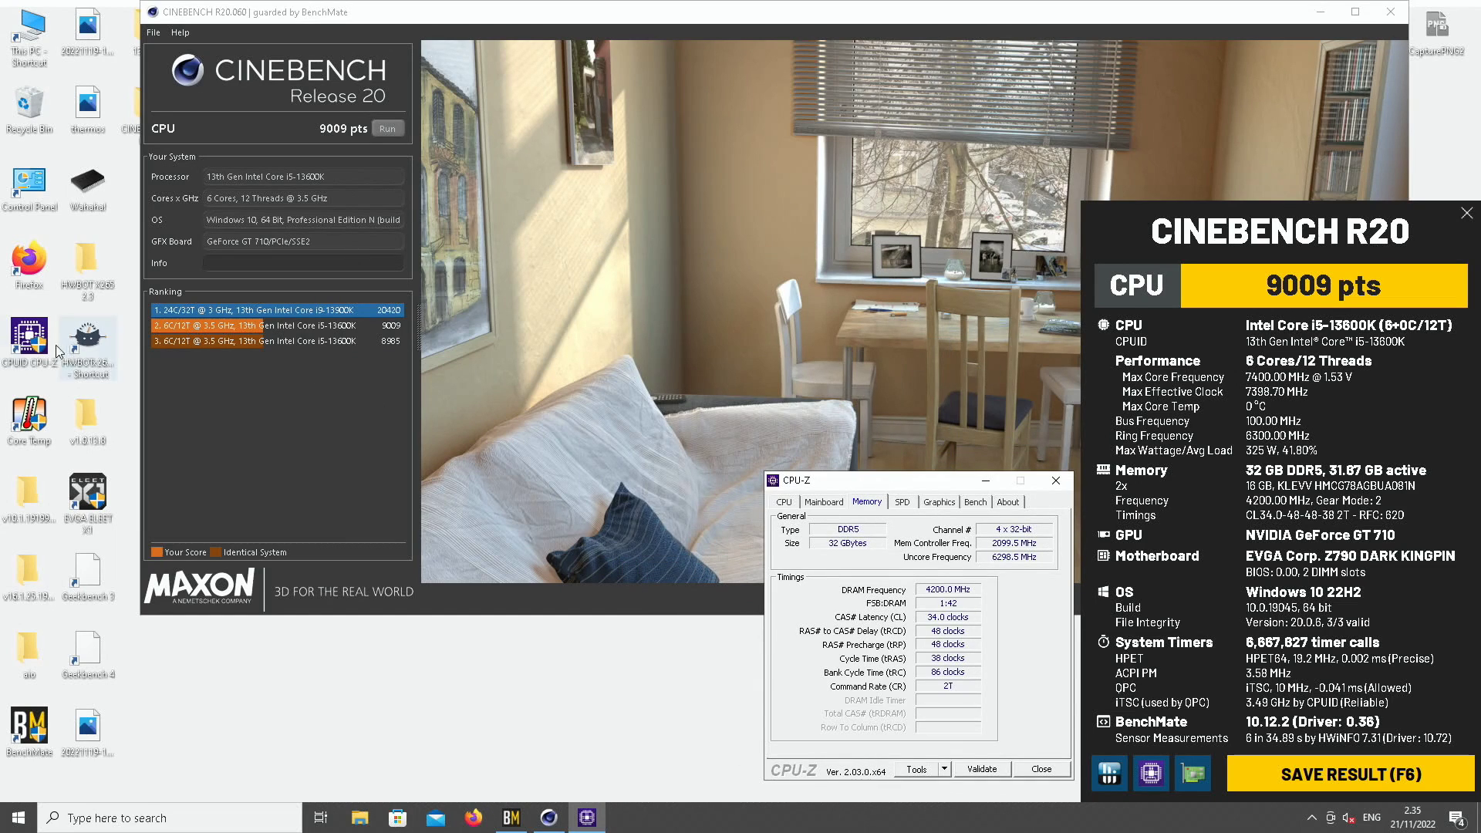
{"action": "double_click", "coordinate": [29, 336]}
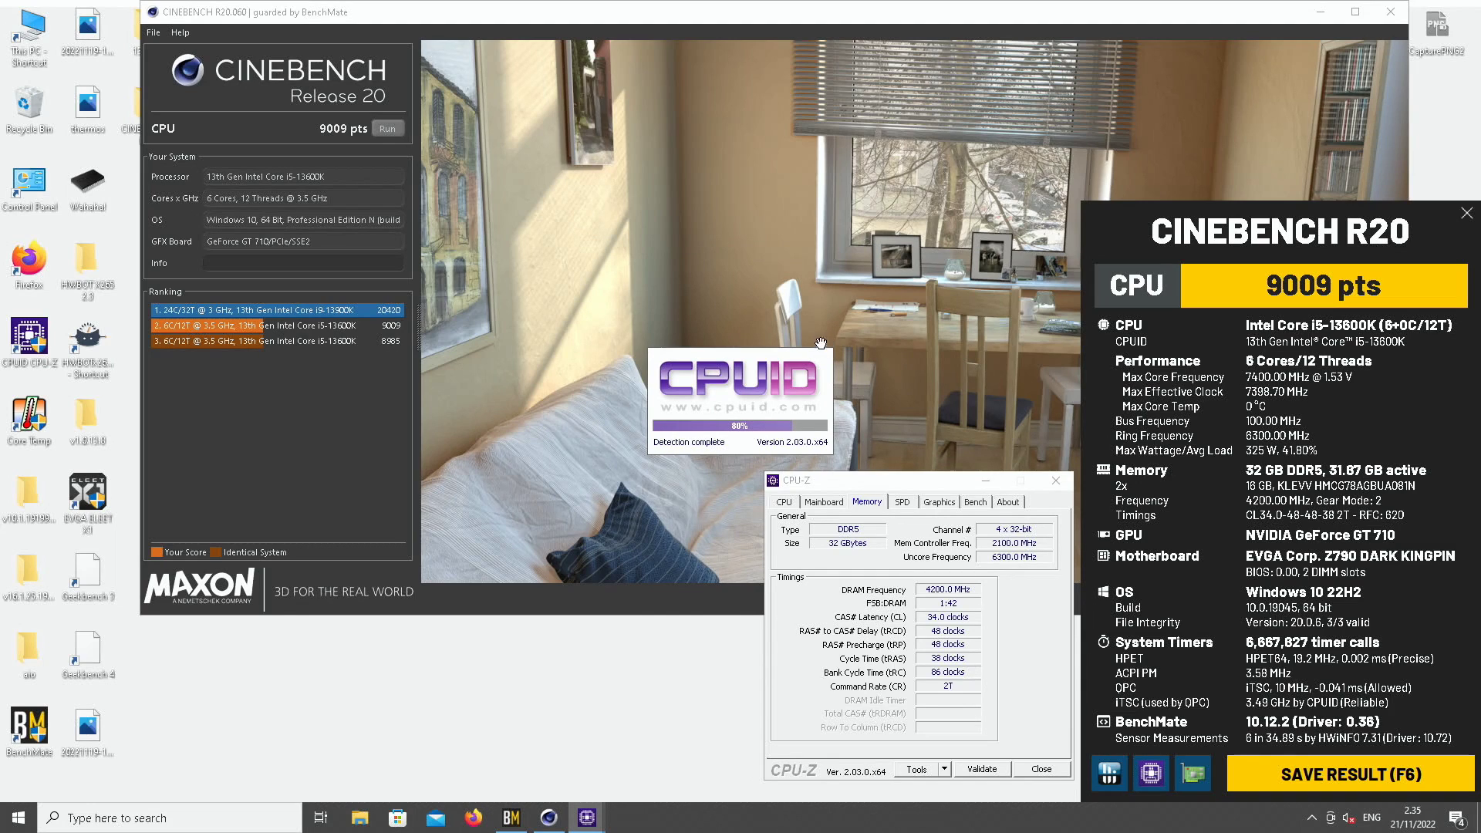
{"action": "left_click", "coordinate": [645, 276]}
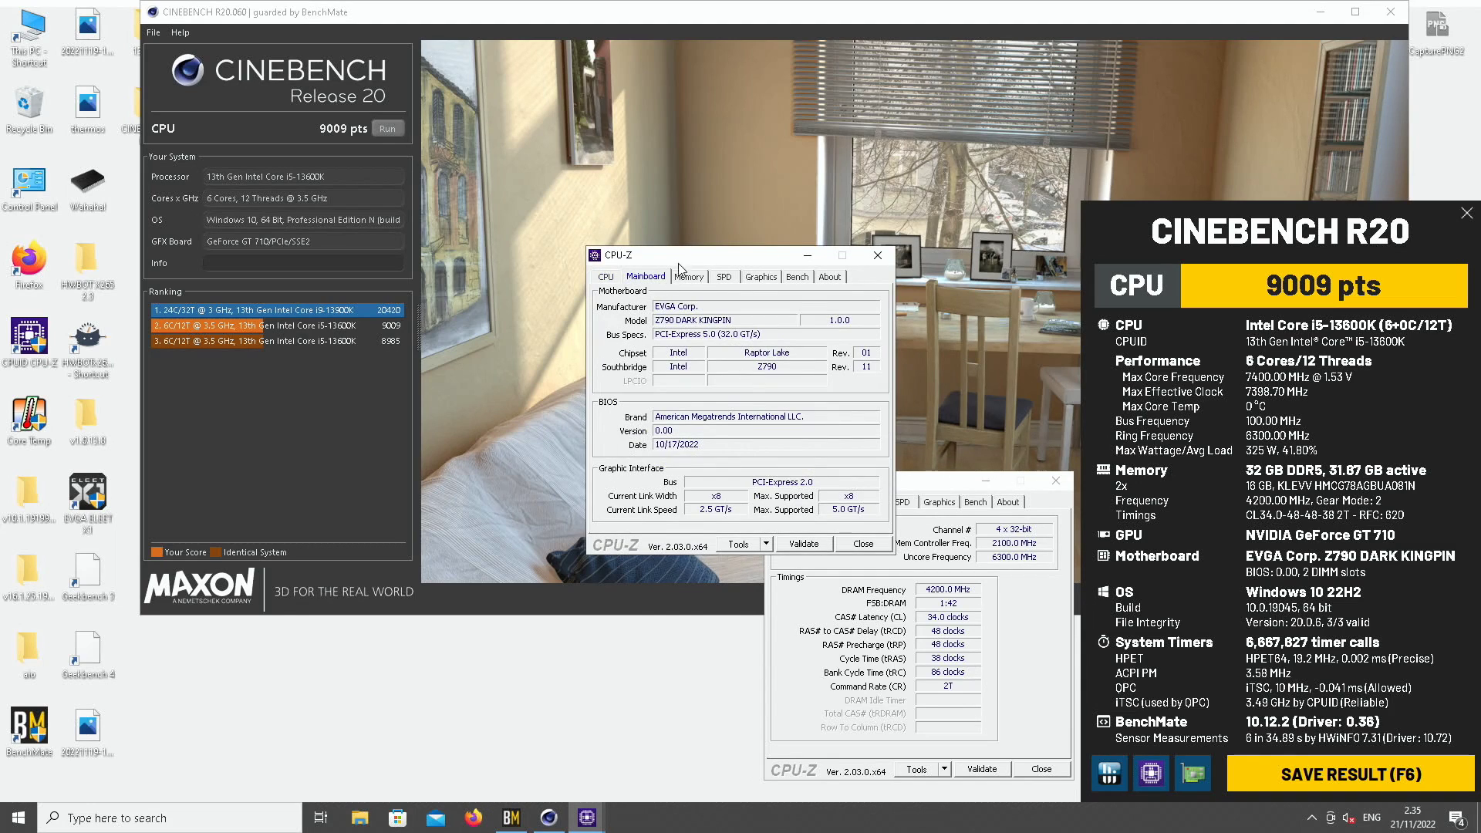
{"action": "left_click_drag", "start_coordinate": [678, 257], "coordinate": [539, 500]}
{"action": "double_click", "coordinate": [29, 332]}
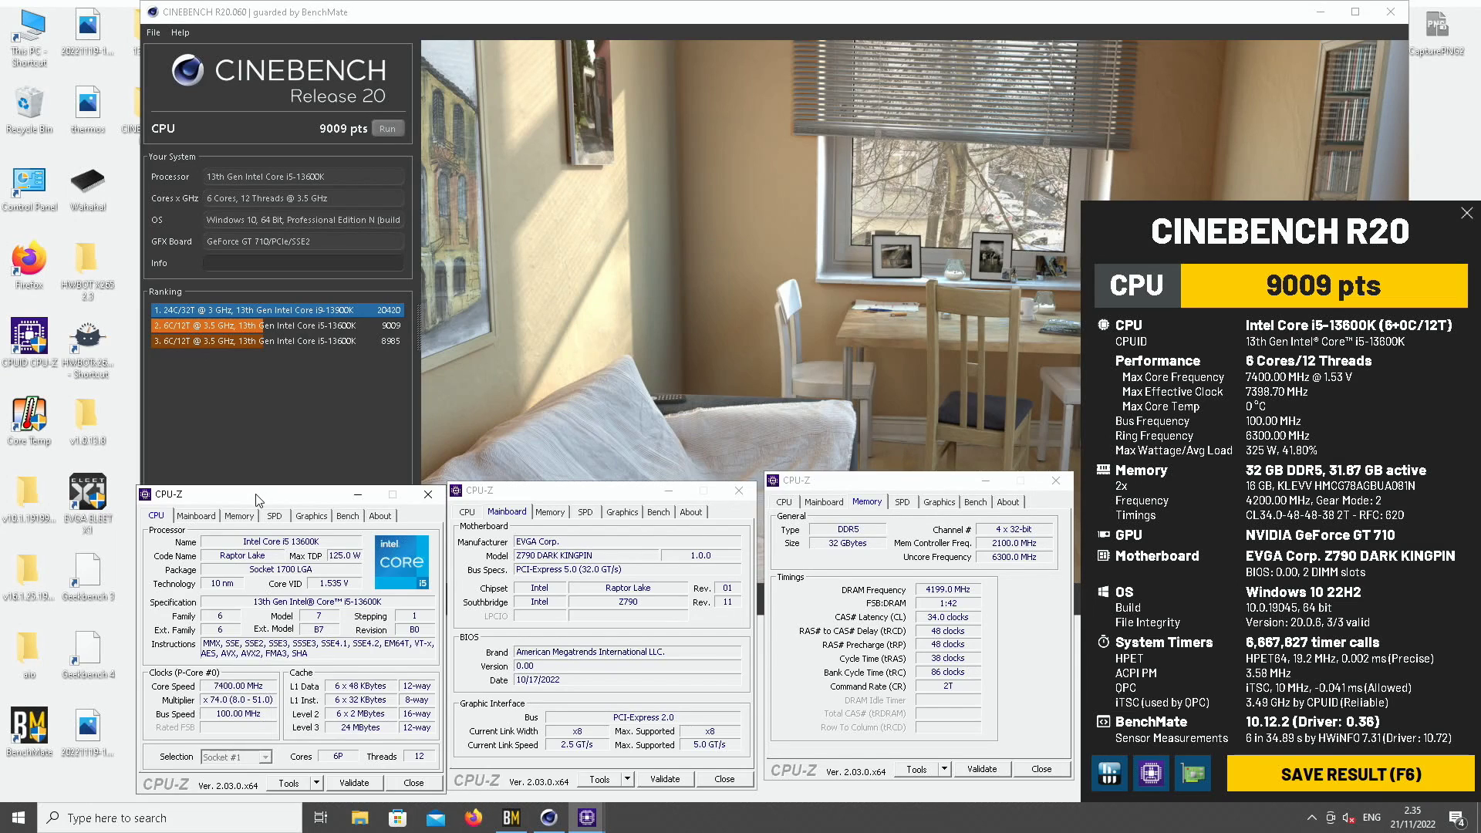
{"action": "double_click", "coordinate": [1437, 31]}
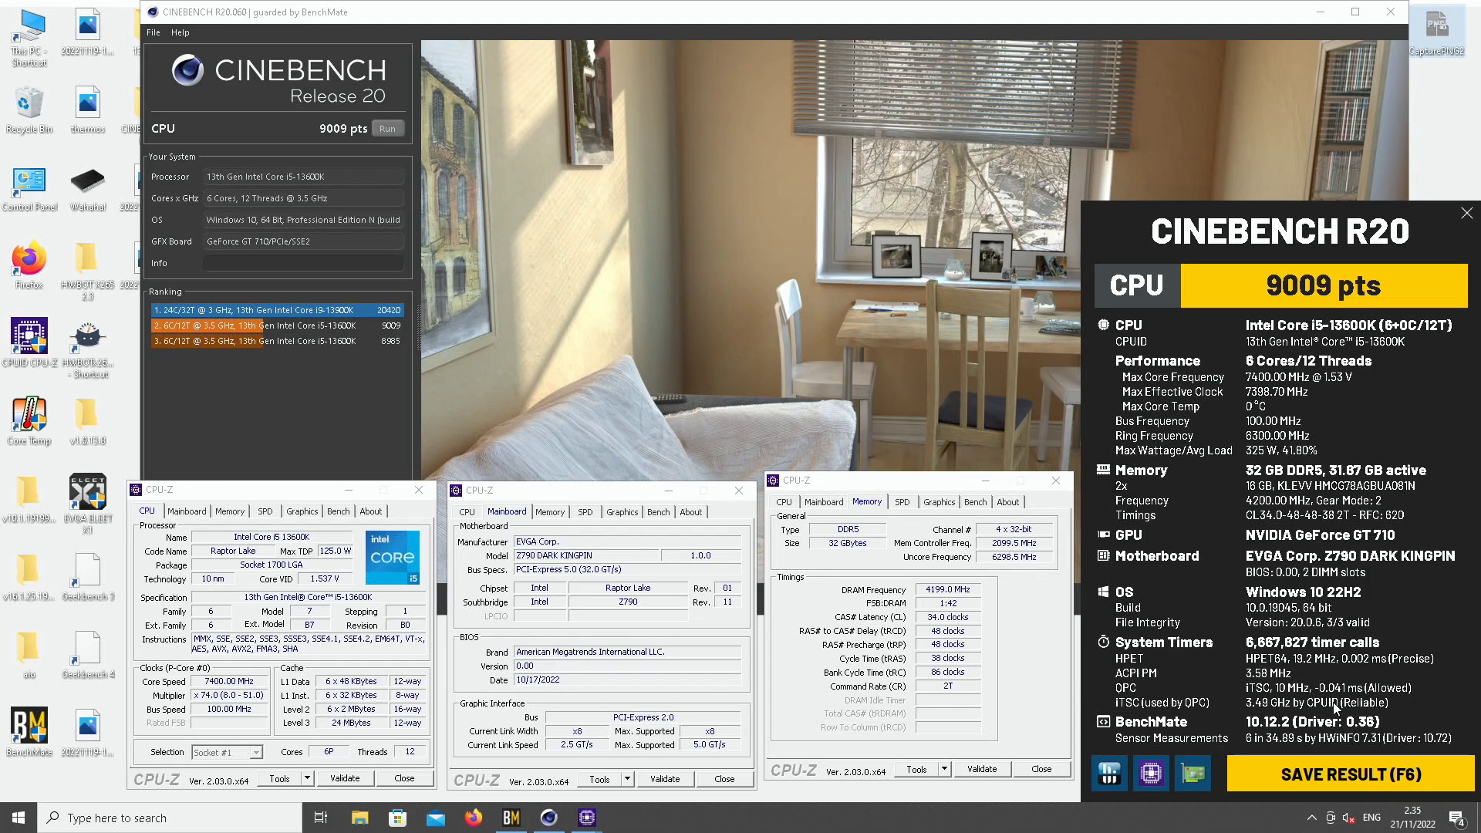
{"action": "left_click", "coordinate": [1365, 776]}
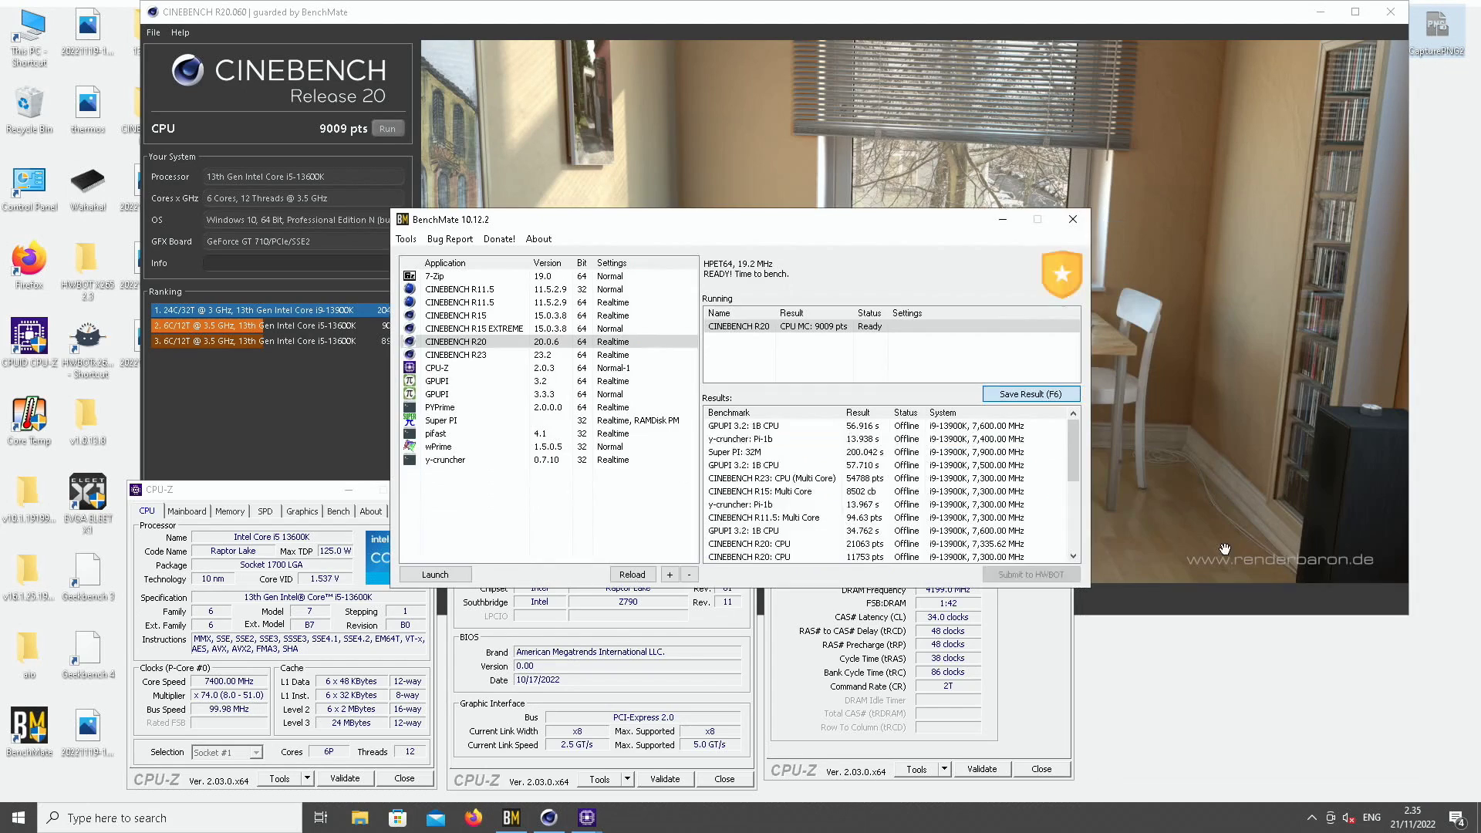
Minimize BenchMate and close all three CPU-Z windows
{"action": "left_click", "coordinate": [1001, 225]}
{"action": "left_click", "coordinate": [1058, 489]}
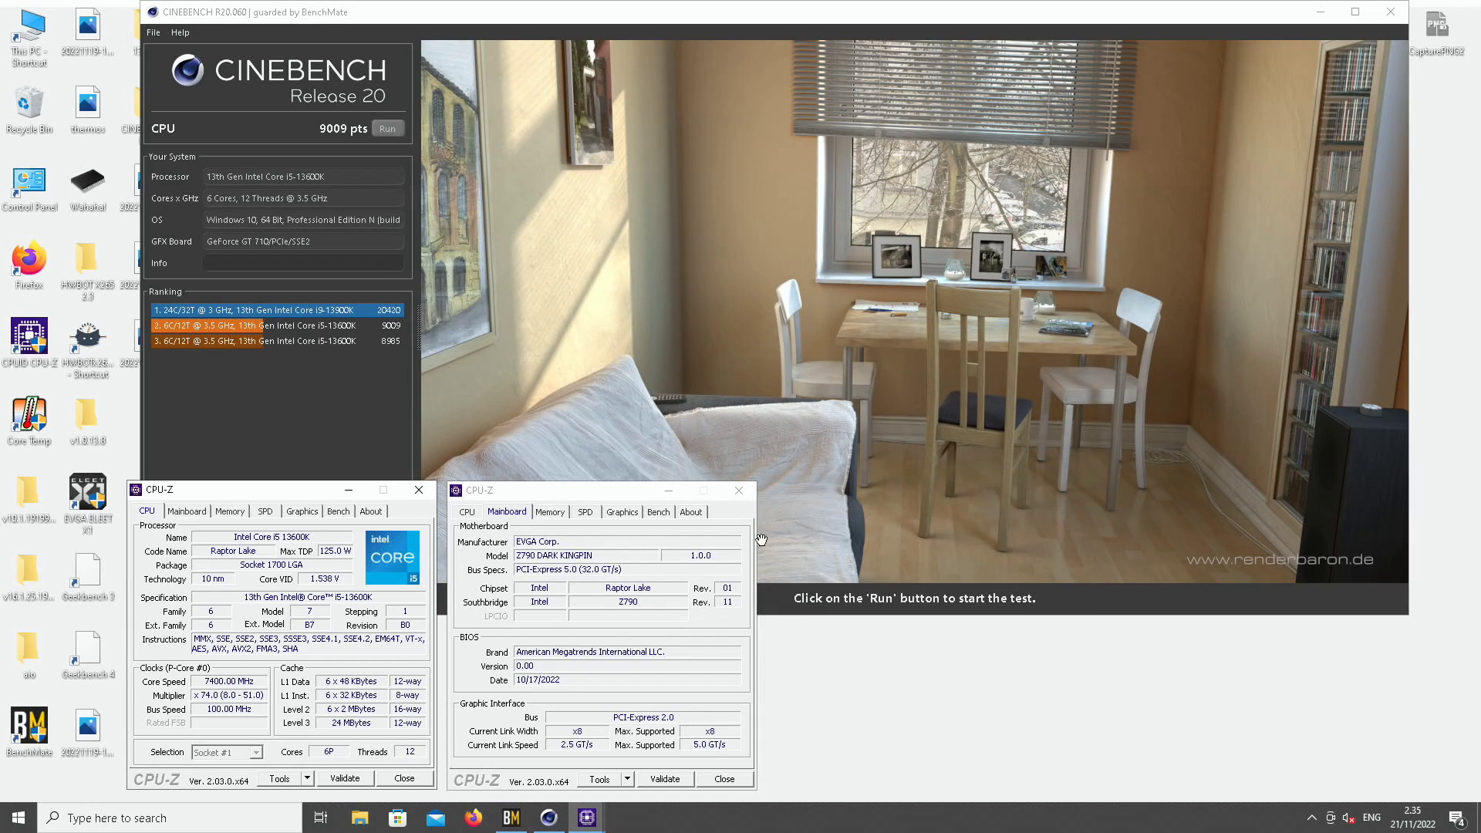
{"action": "left_click", "coordinate": [739, 489]}
{"action": "left_click", "coordinate": [419, 489]}
Raise the P-cores to x75 (about 7500 MHz) in ELEET X1 and apply it
{"action": "double_click", "coordinate": [108, 496]}
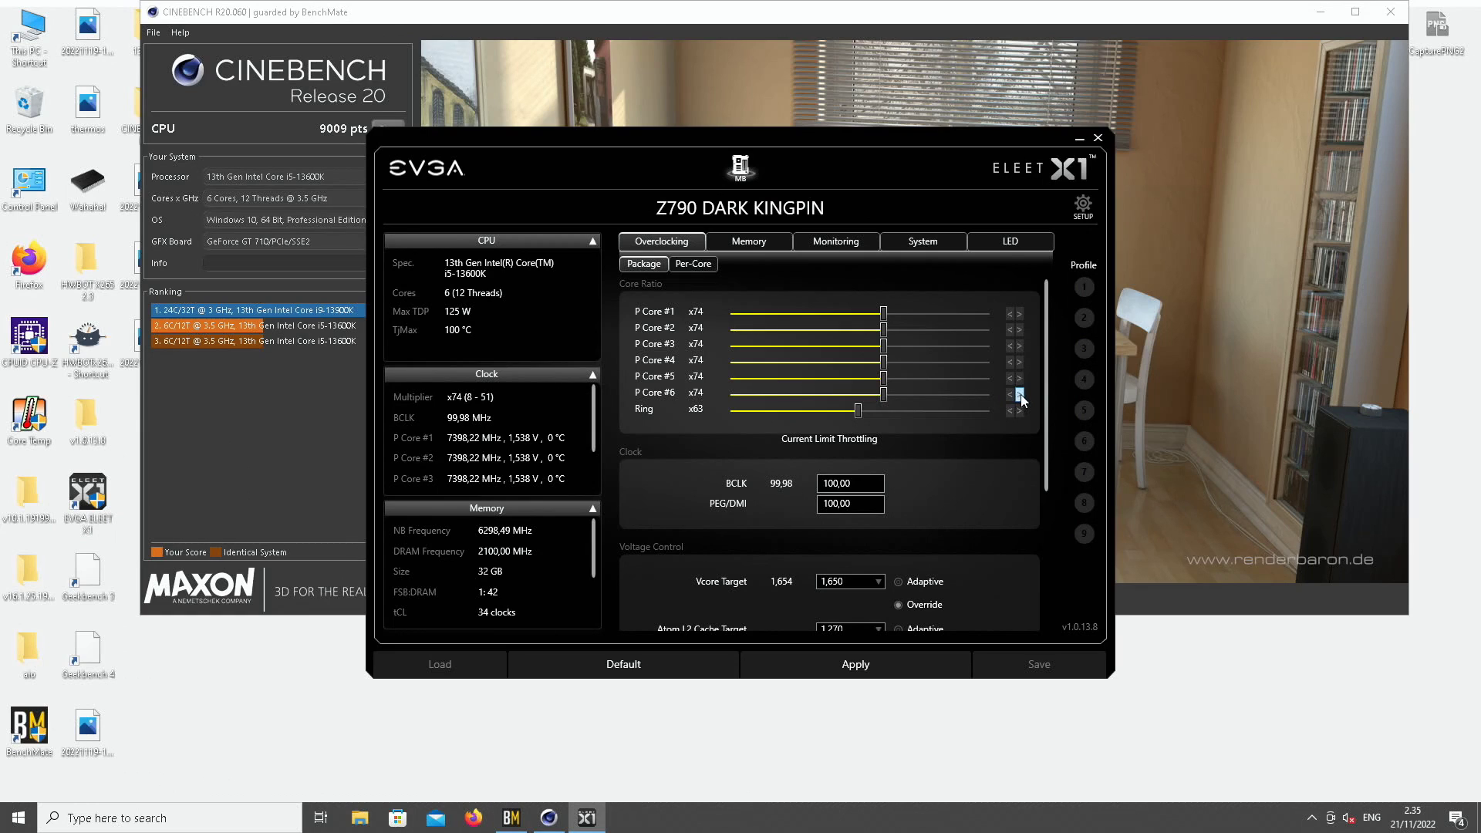
{"action": "left_click", "coordinate": [1019, 394]}
{"action": "left_click_drag", "start_coordinate": [1047, 422], "coordinate": [1051, 537]}
{"action": "left_click", "coordinate": [930, 673]}
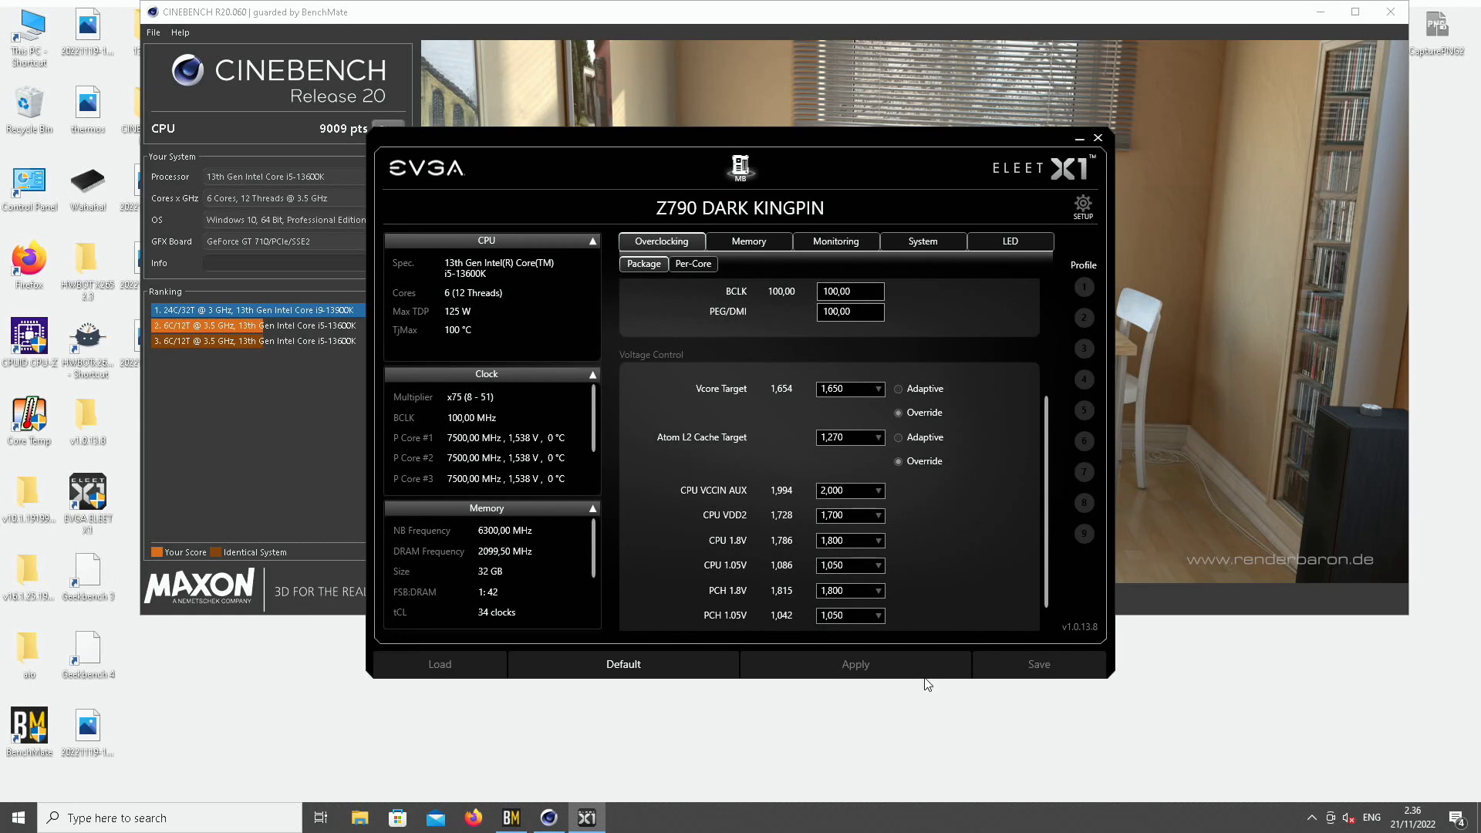
{"action": "left_click", "coordinate": [1098, 137]}
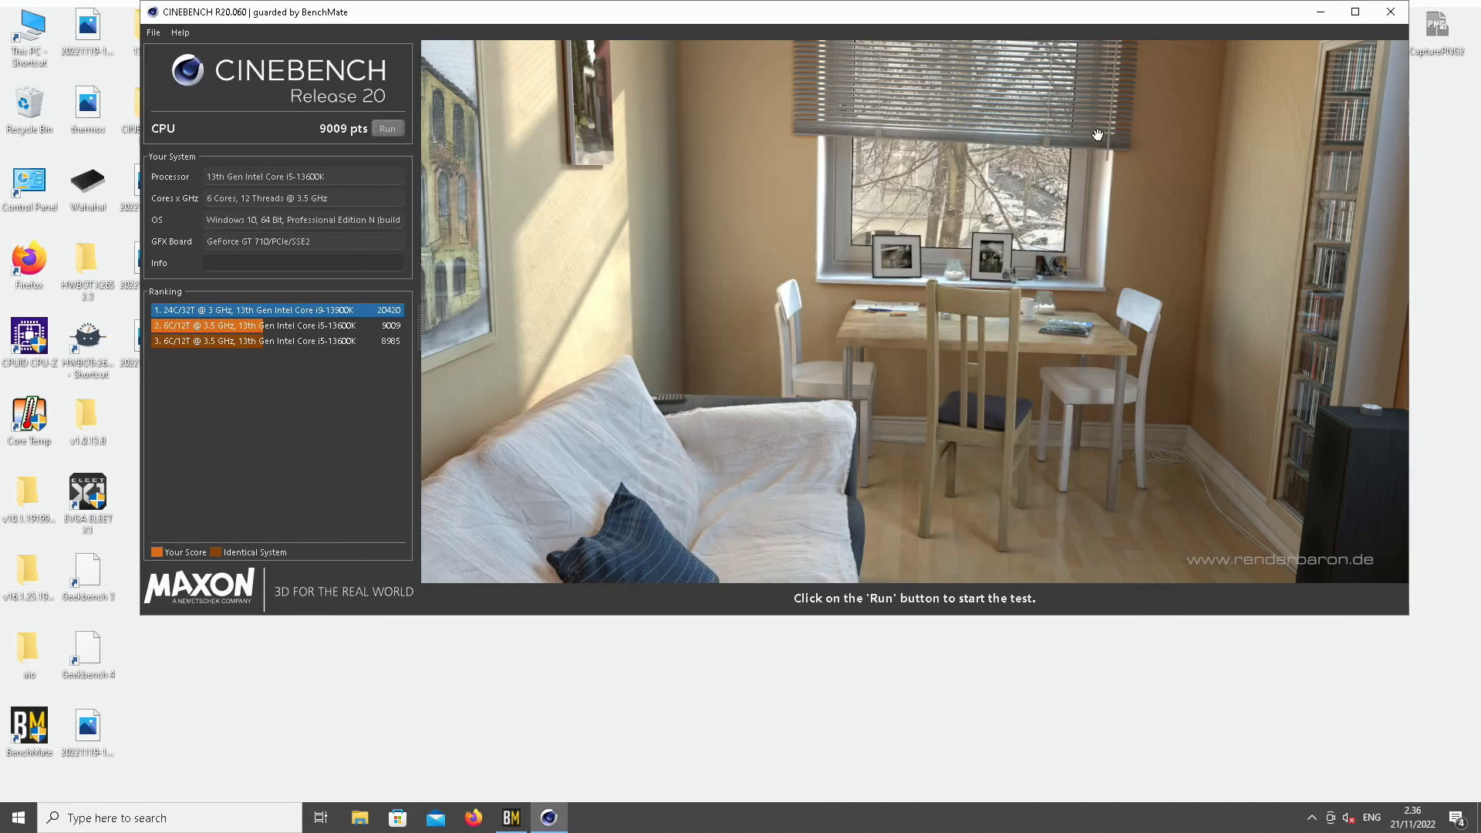
Start another run and save the Geekbench result as 69018.gb3
{"action": "left_click", "coordinate": [385, 130]}
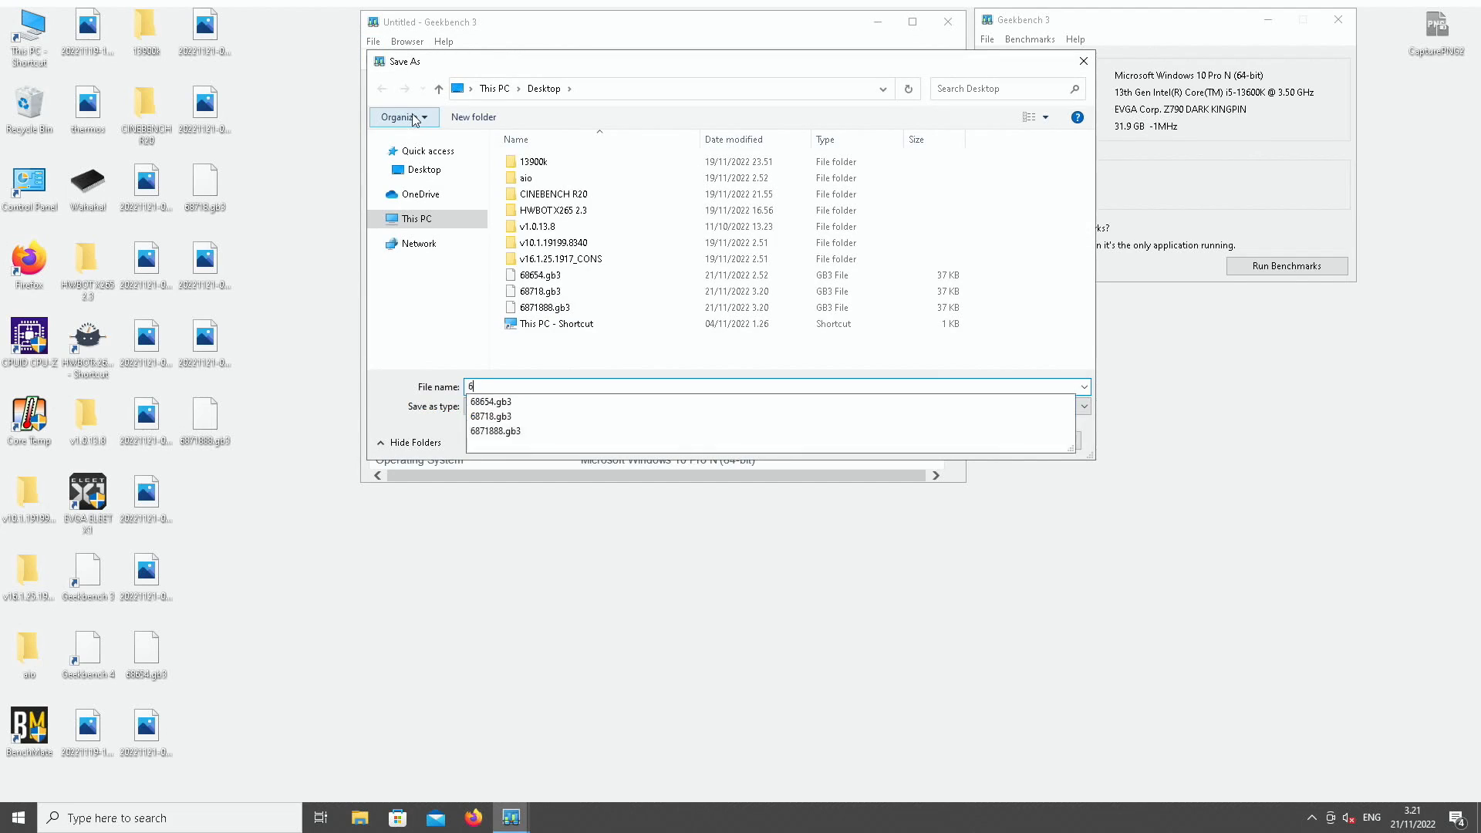
{"action": "type", "text": "9018"}
{"action": "key", "text": "Return"}
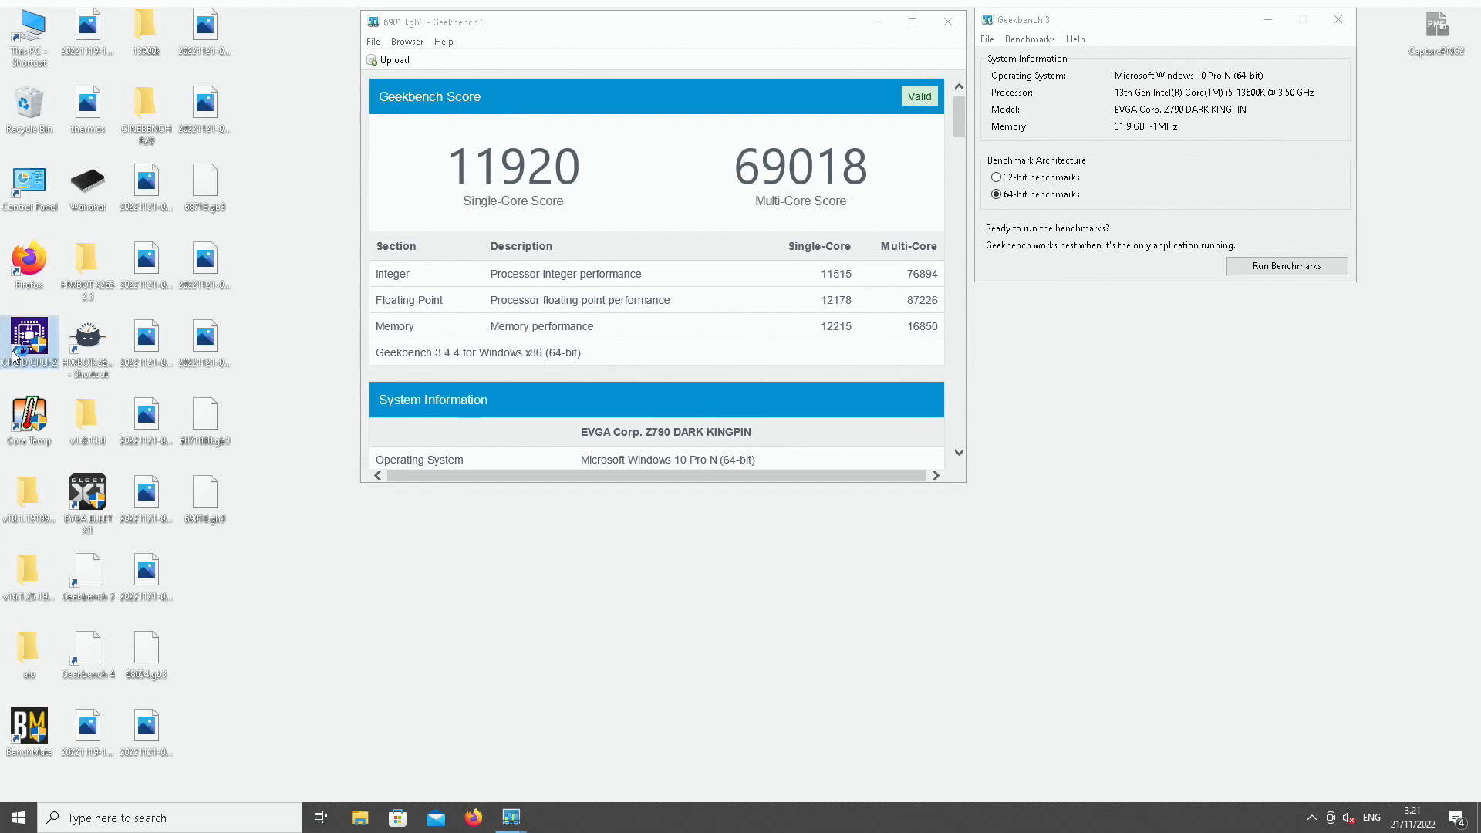
Open CPU-Z with Memory and Mainboard windows placed beside the Geekbench result
{"action": "double_click", "coordinate": [11, 356]}
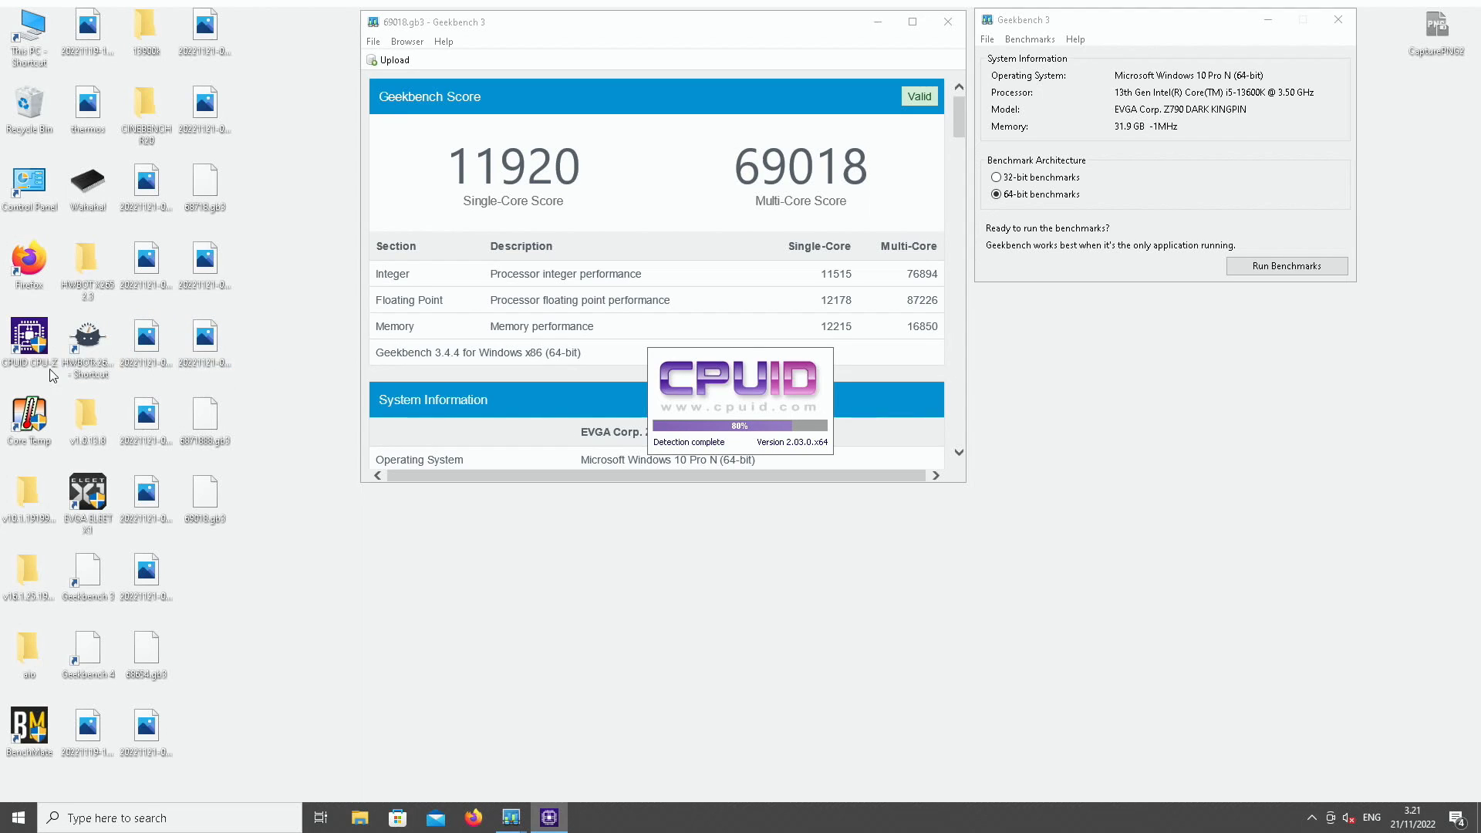
{"action": "left_click", "coordinate": [703, 277]}
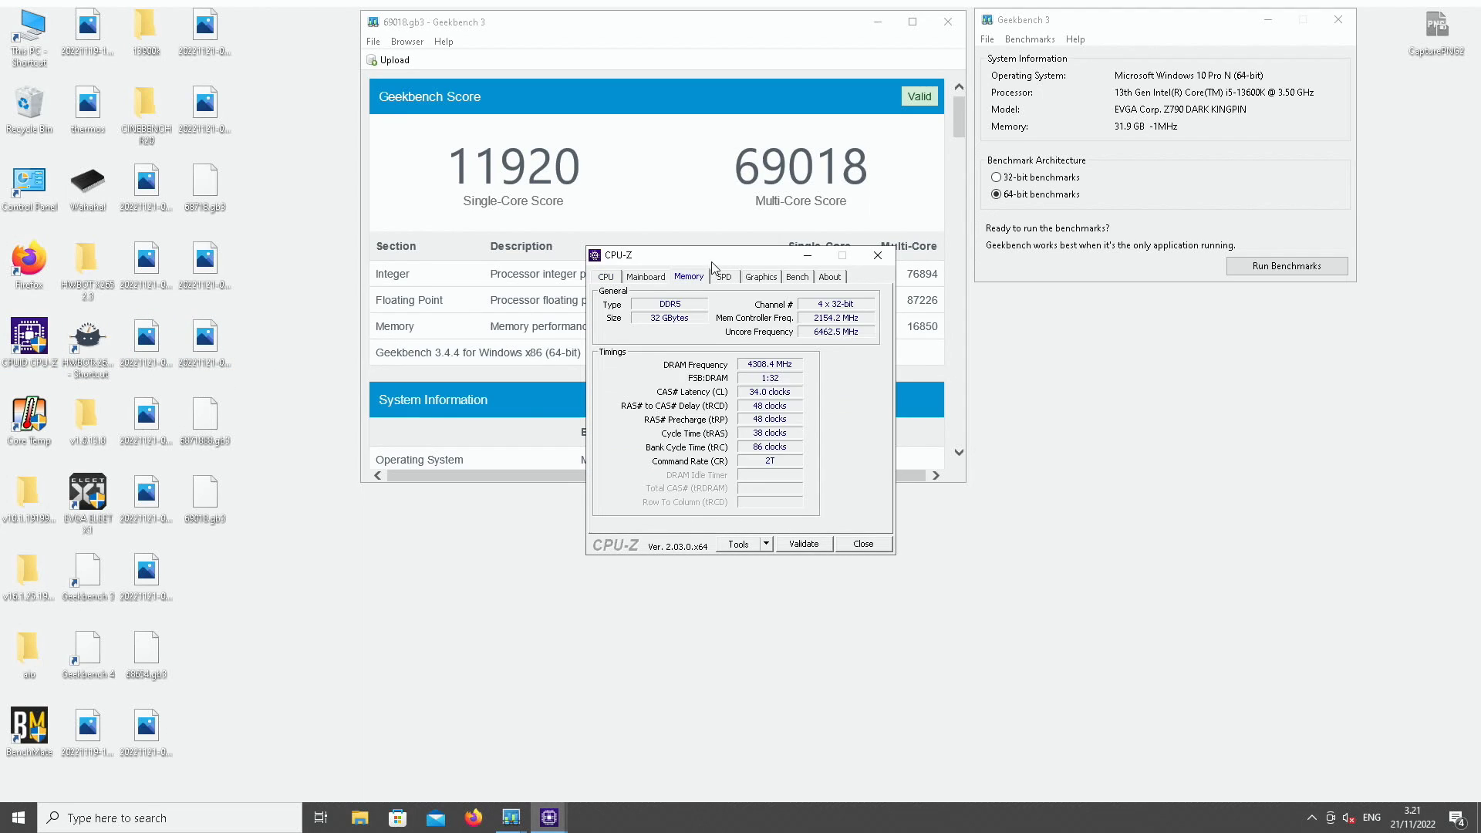
{"action": "left_click_drag", "start_coordinate": [712, 263], "coordinate": [1275, 303]}
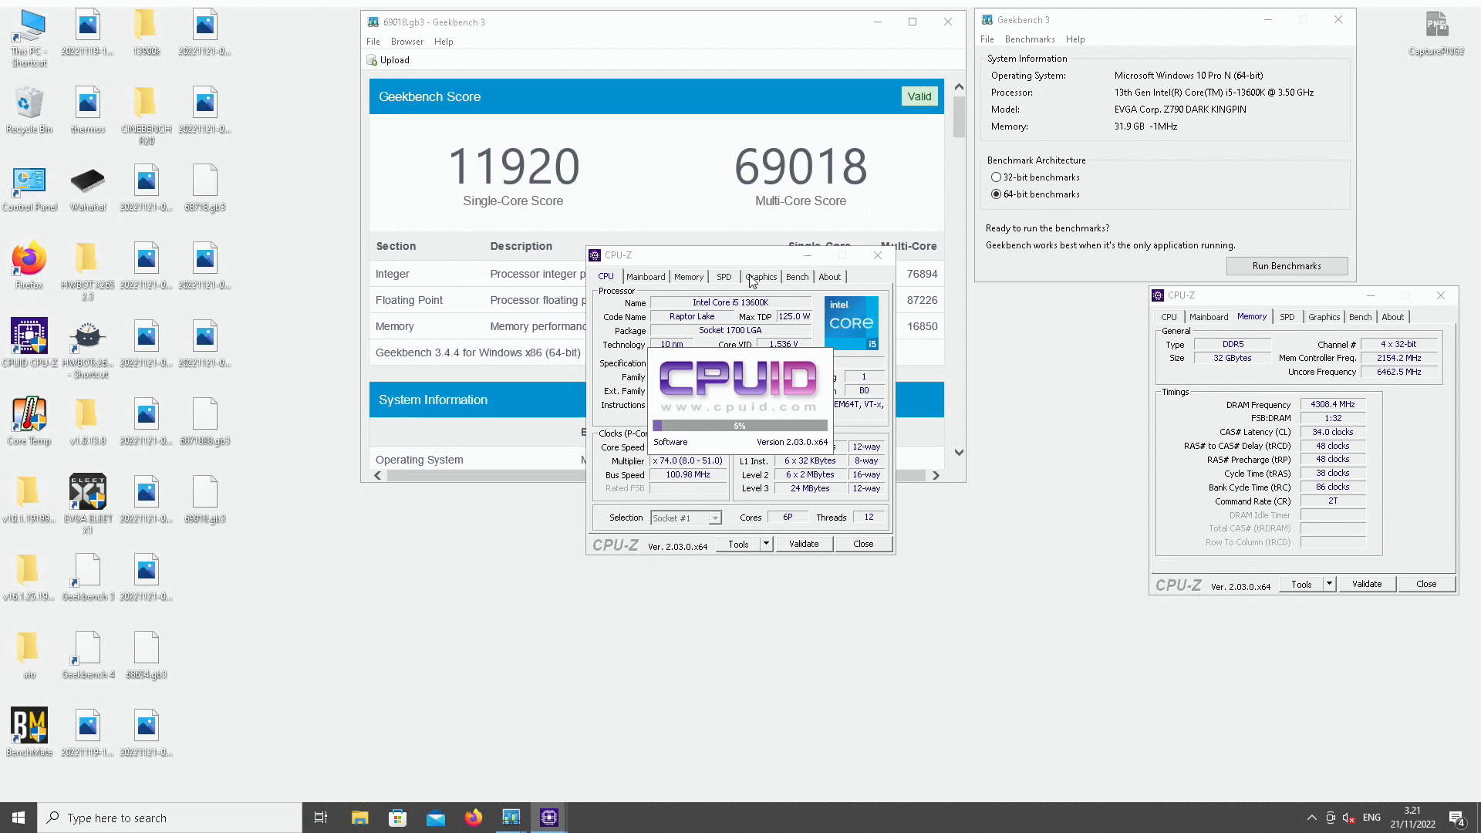
{"action": "left_click", "coordinate": [656, 277]}
{"action": "left_click_drag", "start_coordinate": [686, 262], "coordinate": [929, 502]}
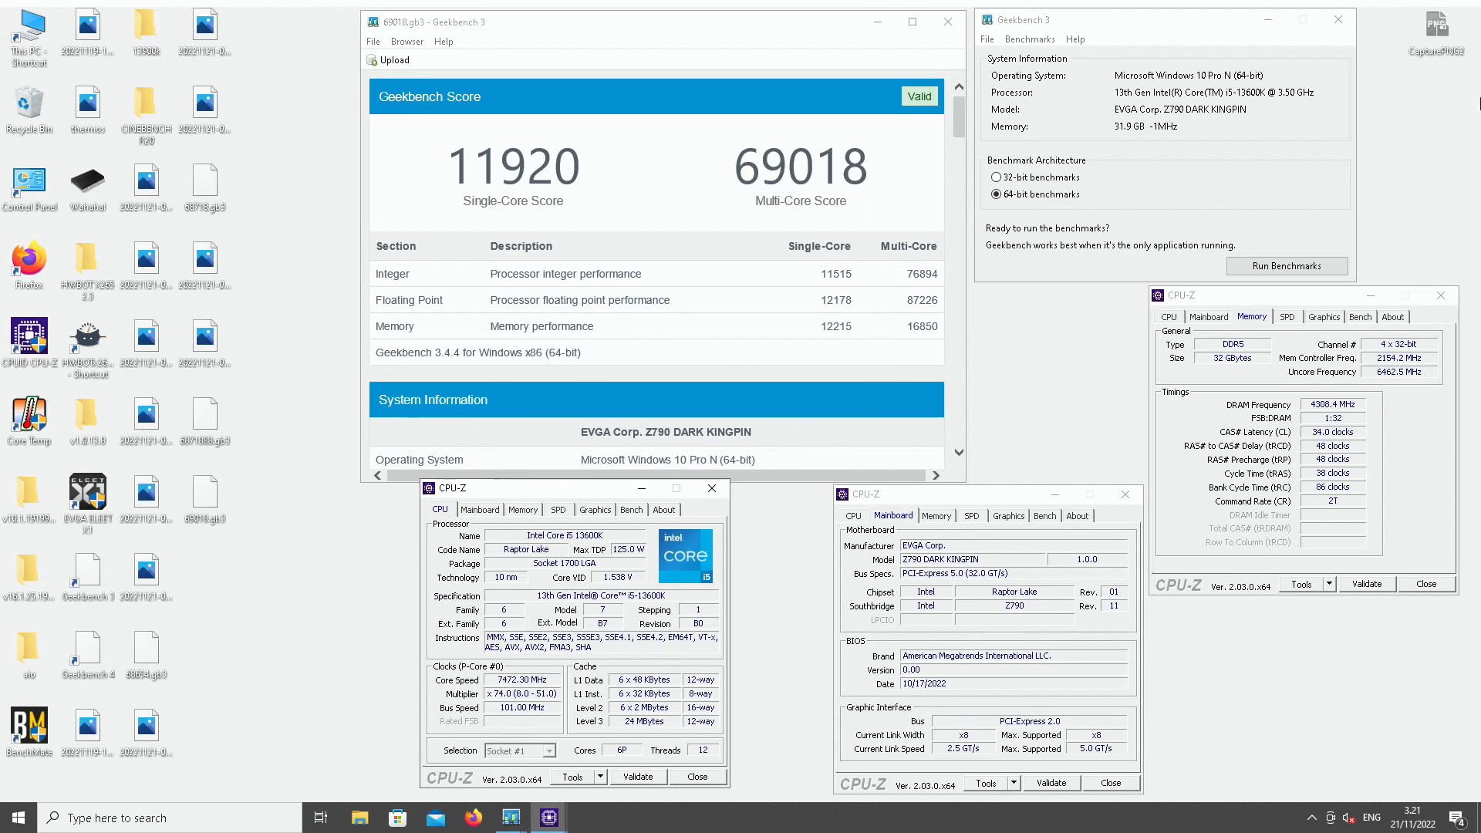
Save the 11920 / 69018 Geekbench 3 result as 690188.gb3
{"action": "left_click", "coordinate": [373, 41]}
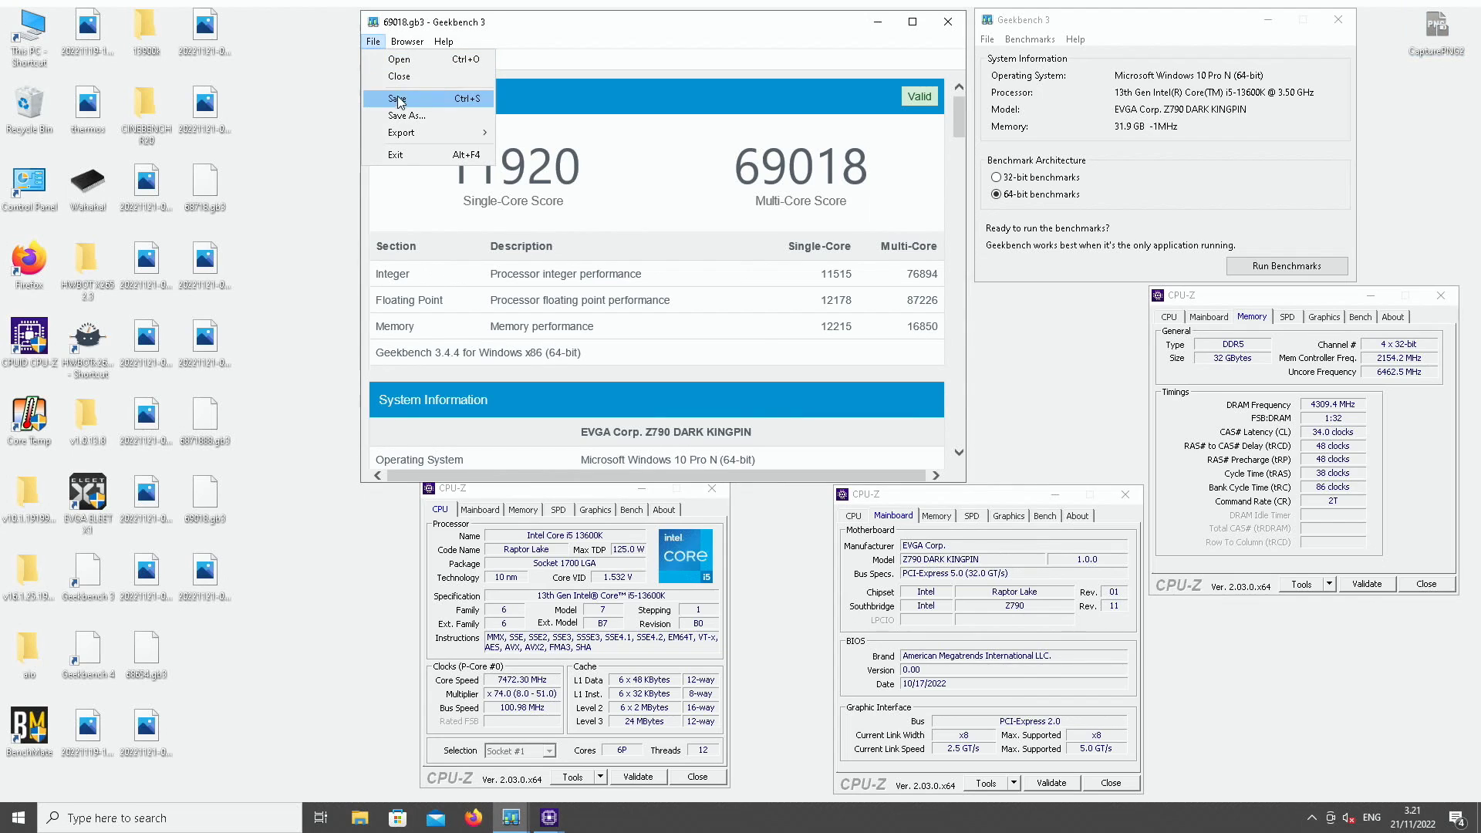
{"action": "left_click", "coordinate": [397, 99]}
{"action": "type", "text": "690188"}
{"action": "key", "text": "Return"}
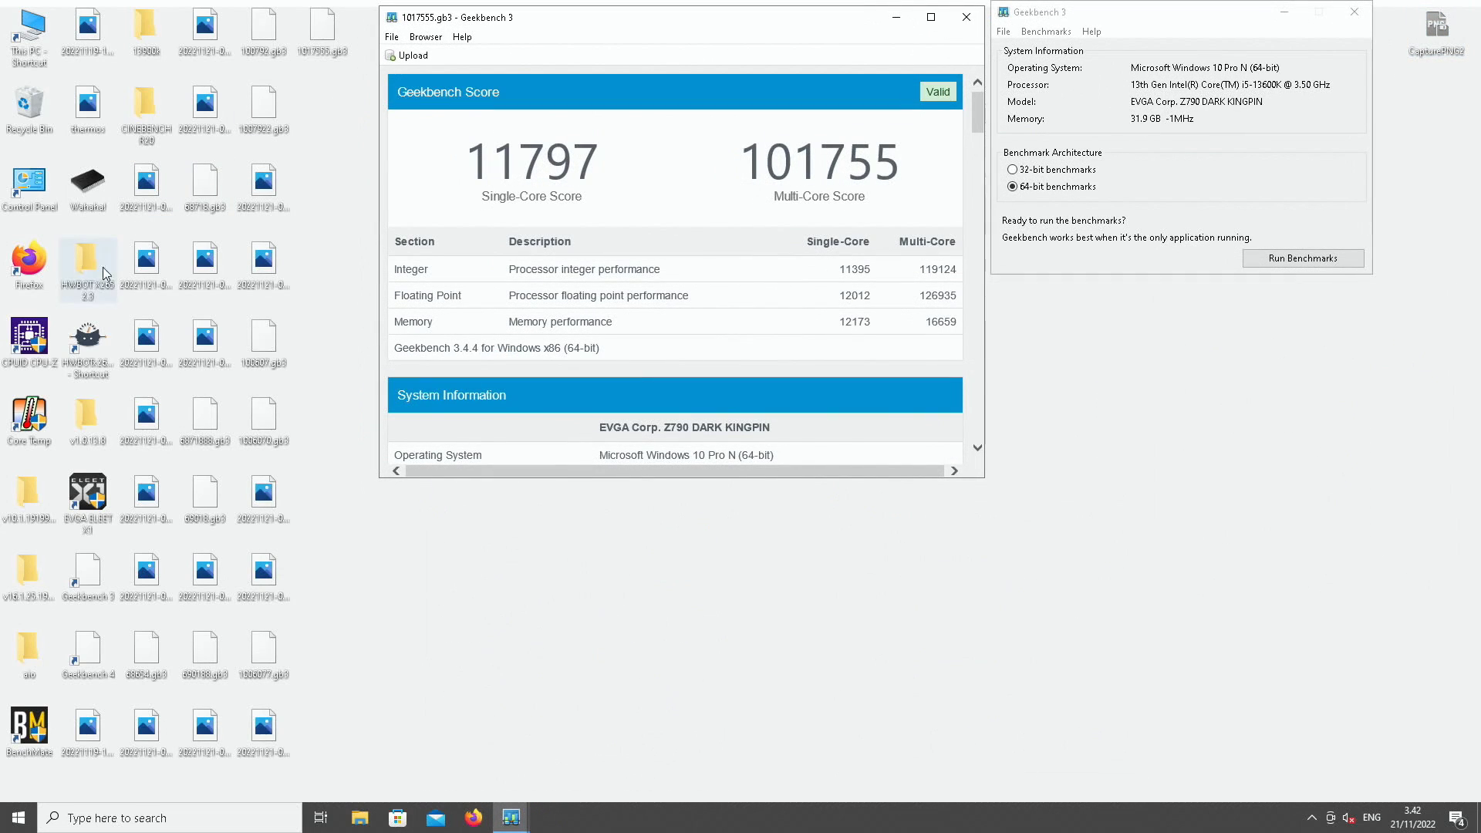
Open CPU-Z windows showing Memory details beside the 101755 multi-core Geekbench result
{"action": "double_click", "coordinate": [29, 337]}
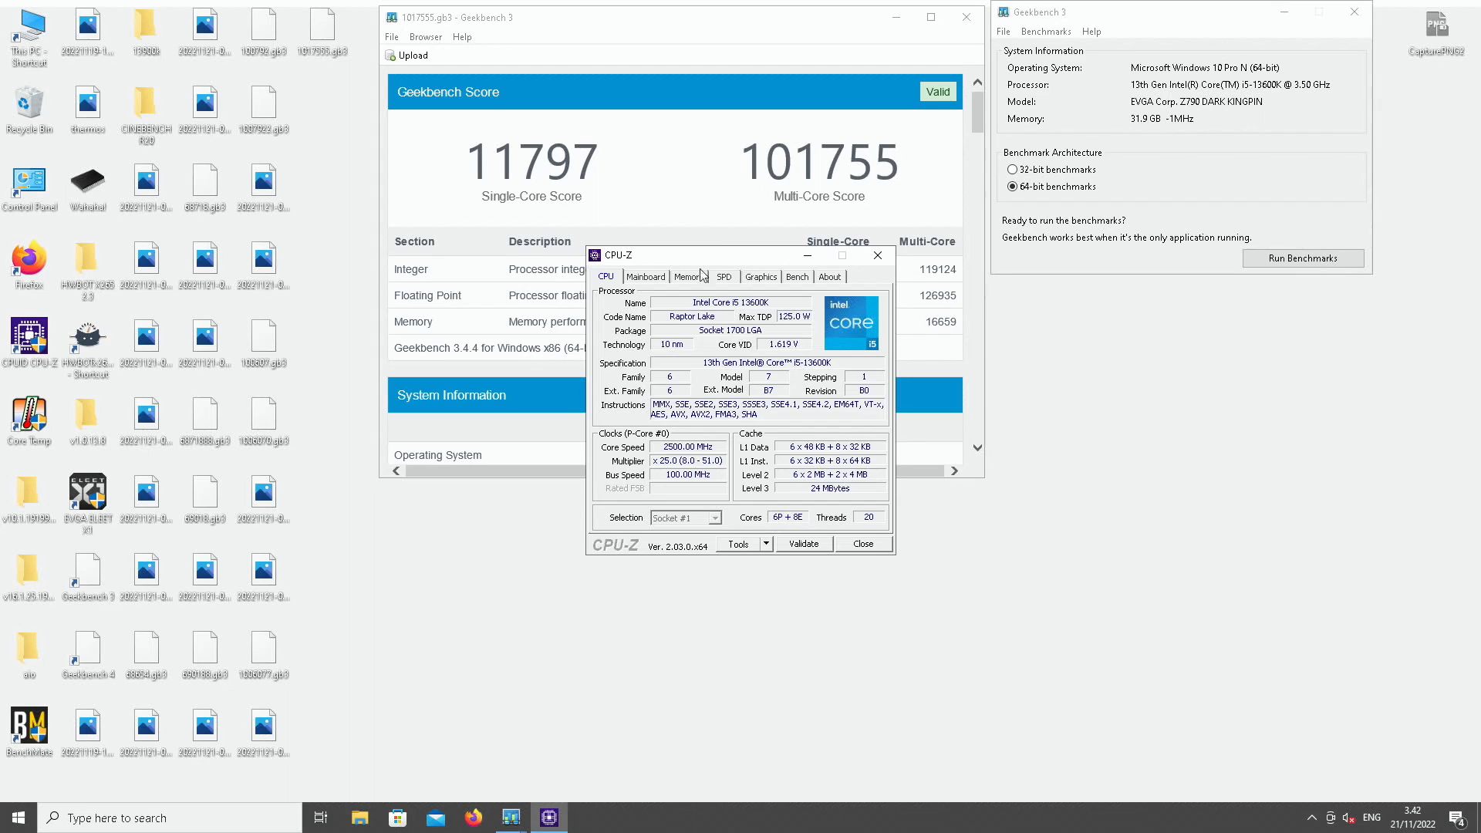
{"action": "left_click", "coordinate": [692, 277]}
{"action": "left_click_drag", "start_coordinate": [695, 256], "coordinate": [1226, 286]}
{"action": "double_click", "coordinate": [29, 335]}
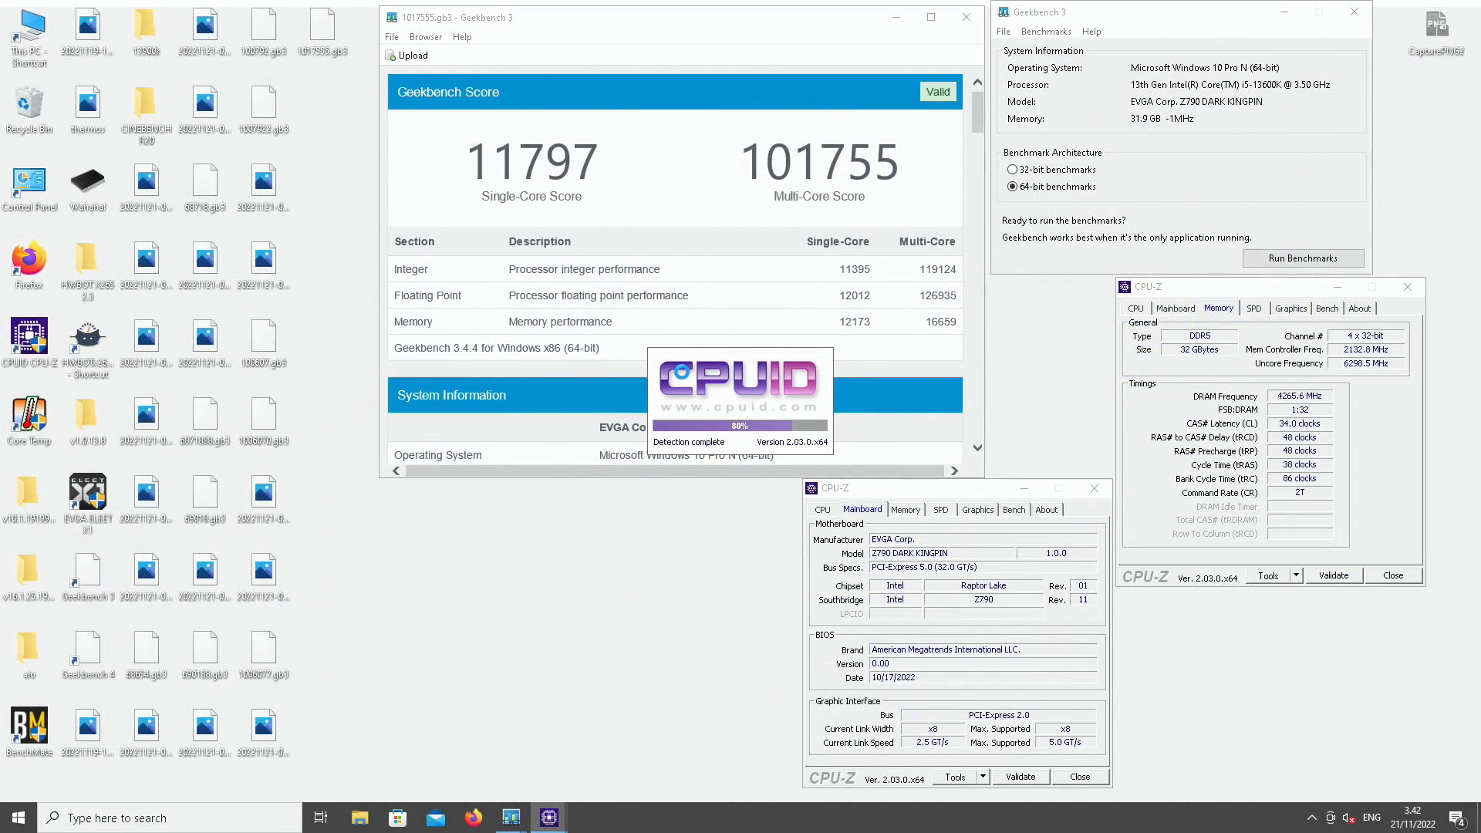
{"action": "left_click_drag", "start_coordinate": [721, 259], "coordinate": [615, 493]}
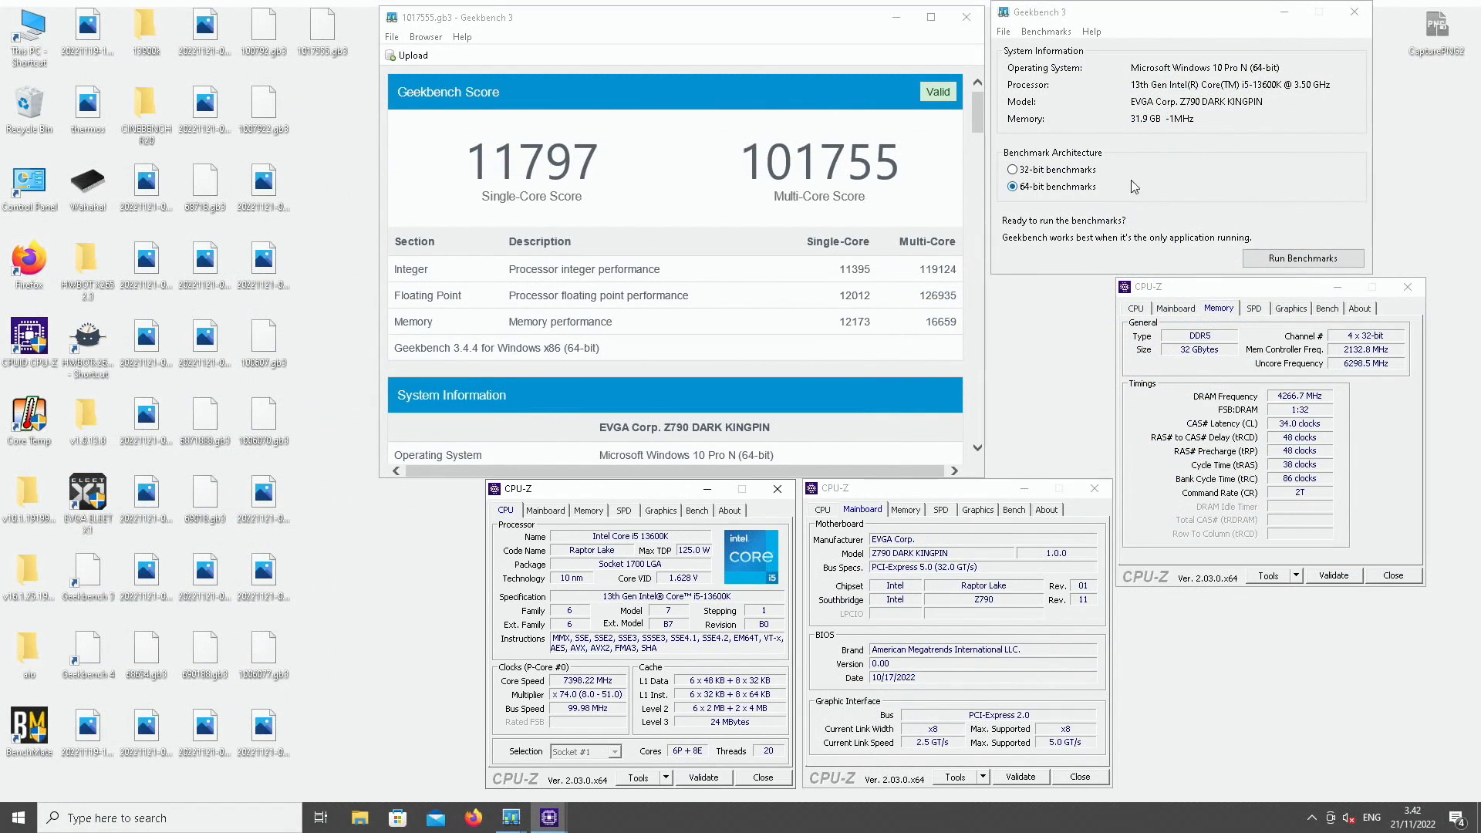
Capture two CapturePNG2 screenshots of the results and check per-core clock speeds
{"action": "double_click", "coordinate": [1437, 17]}
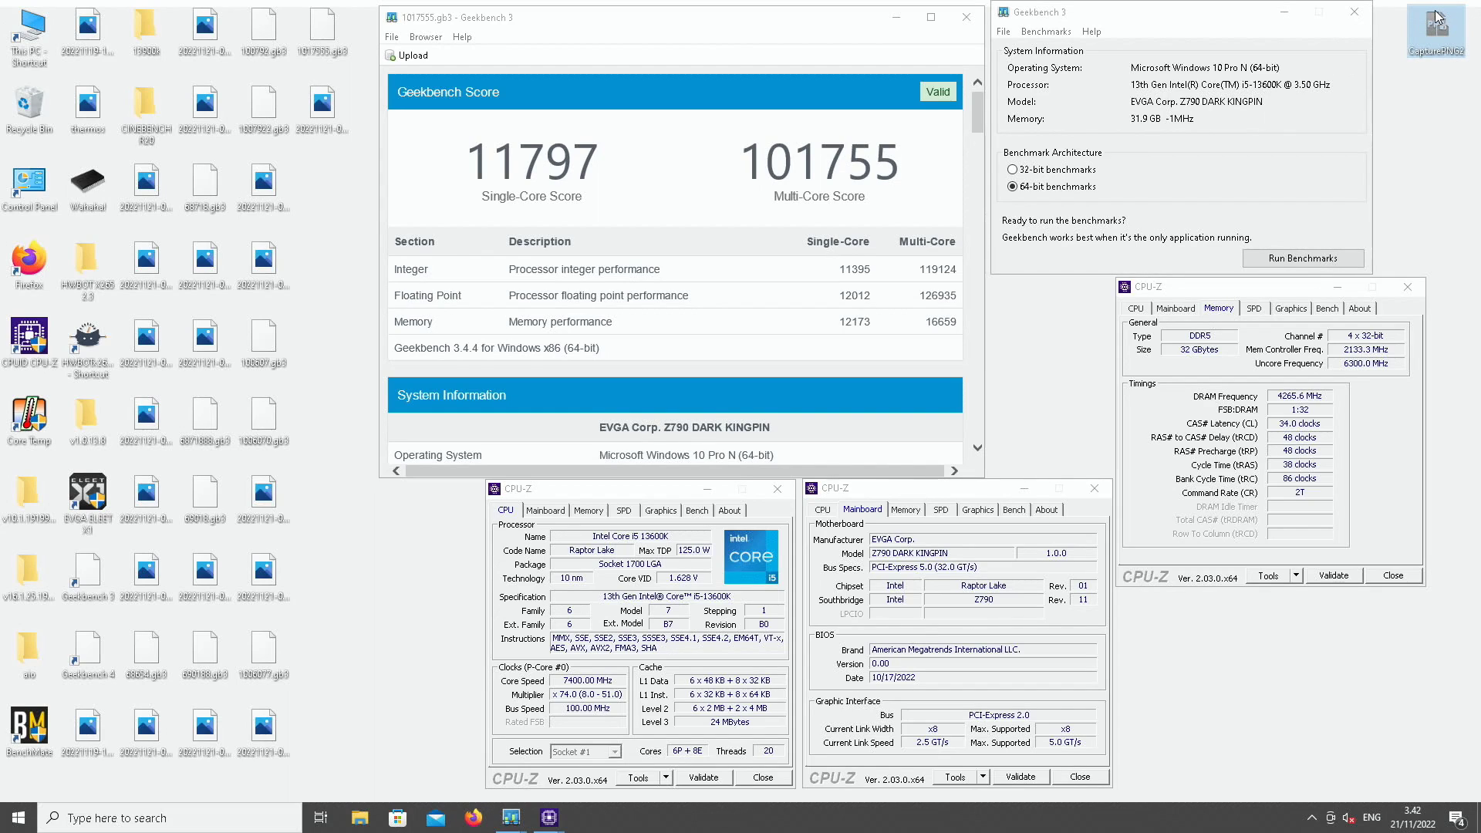
{"action": "double_click", "coordinate": [1438, 17]}
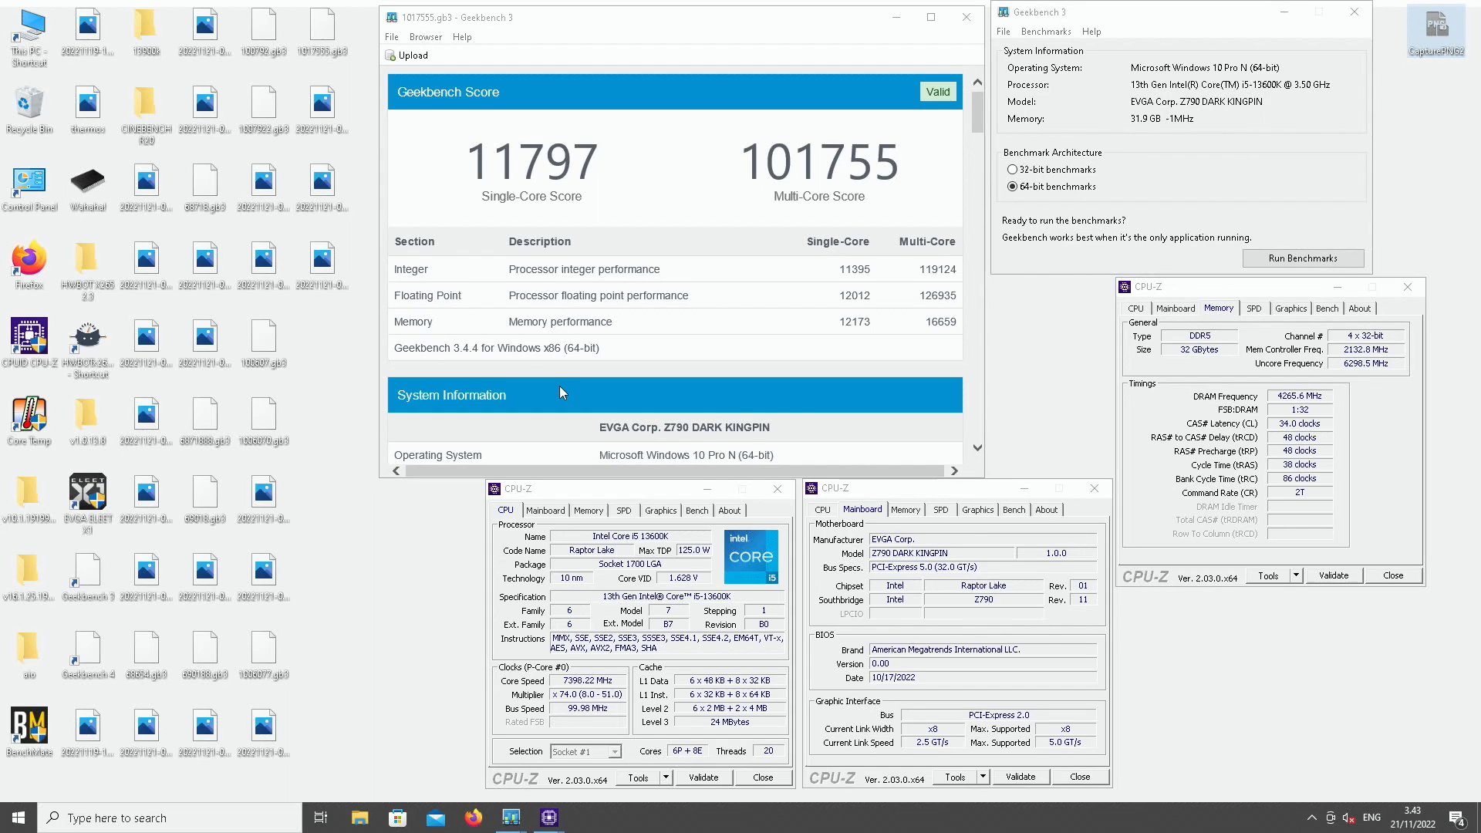
{"action": "right_click", "coordinate": [569, 689]}
Select the GPUPI result in BenchMate, show its summary, and move the finish message aside
{"action": "left_click", "coordinate": [391, 37]}
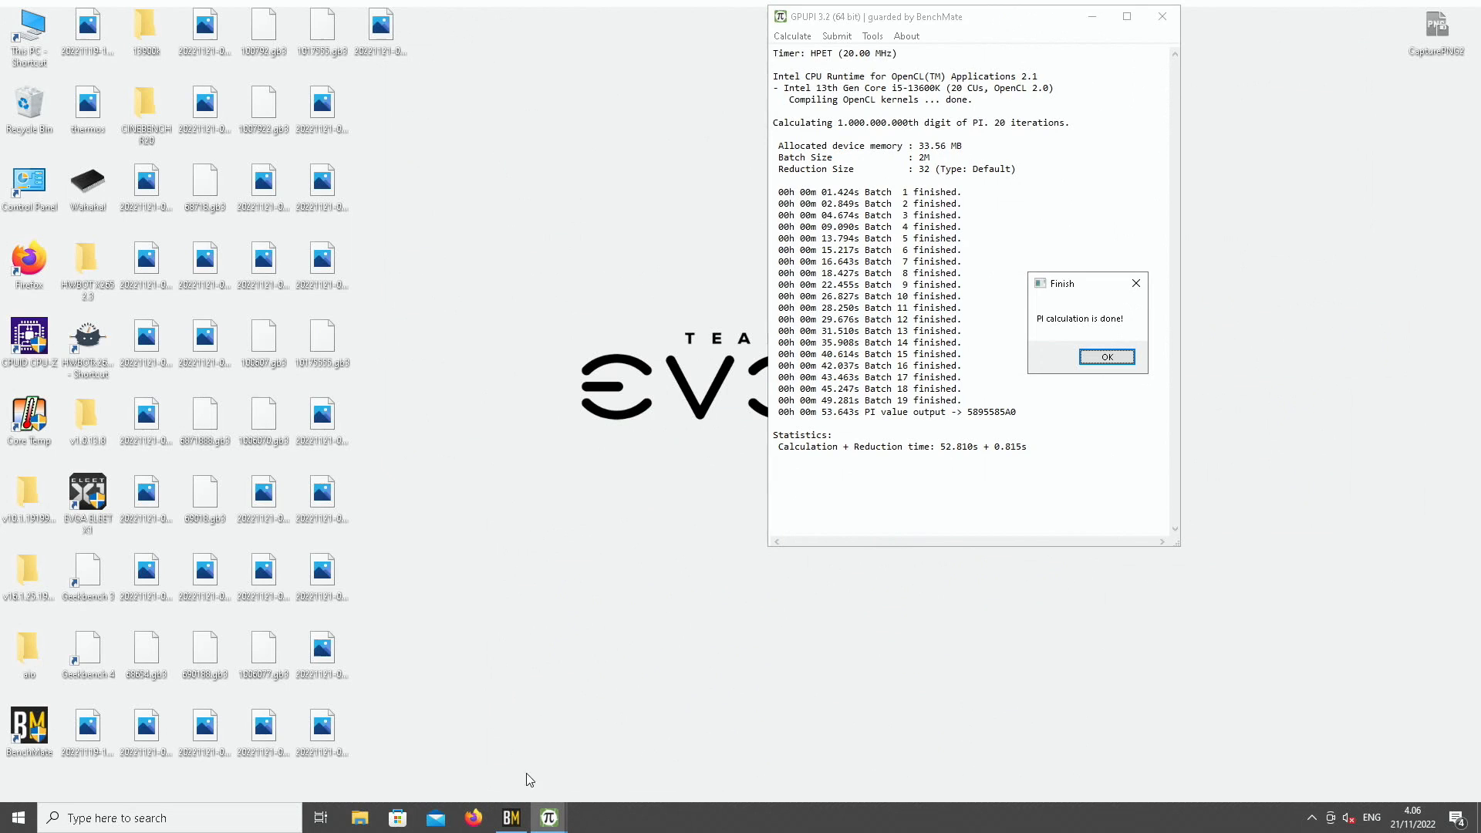
{"action": "left_click", "coordinate": [511, 817]}
{"action": "left_click", "coordinate": [1118, 149]}
{"action": "left_click", "coordinate": [1226, 217]}
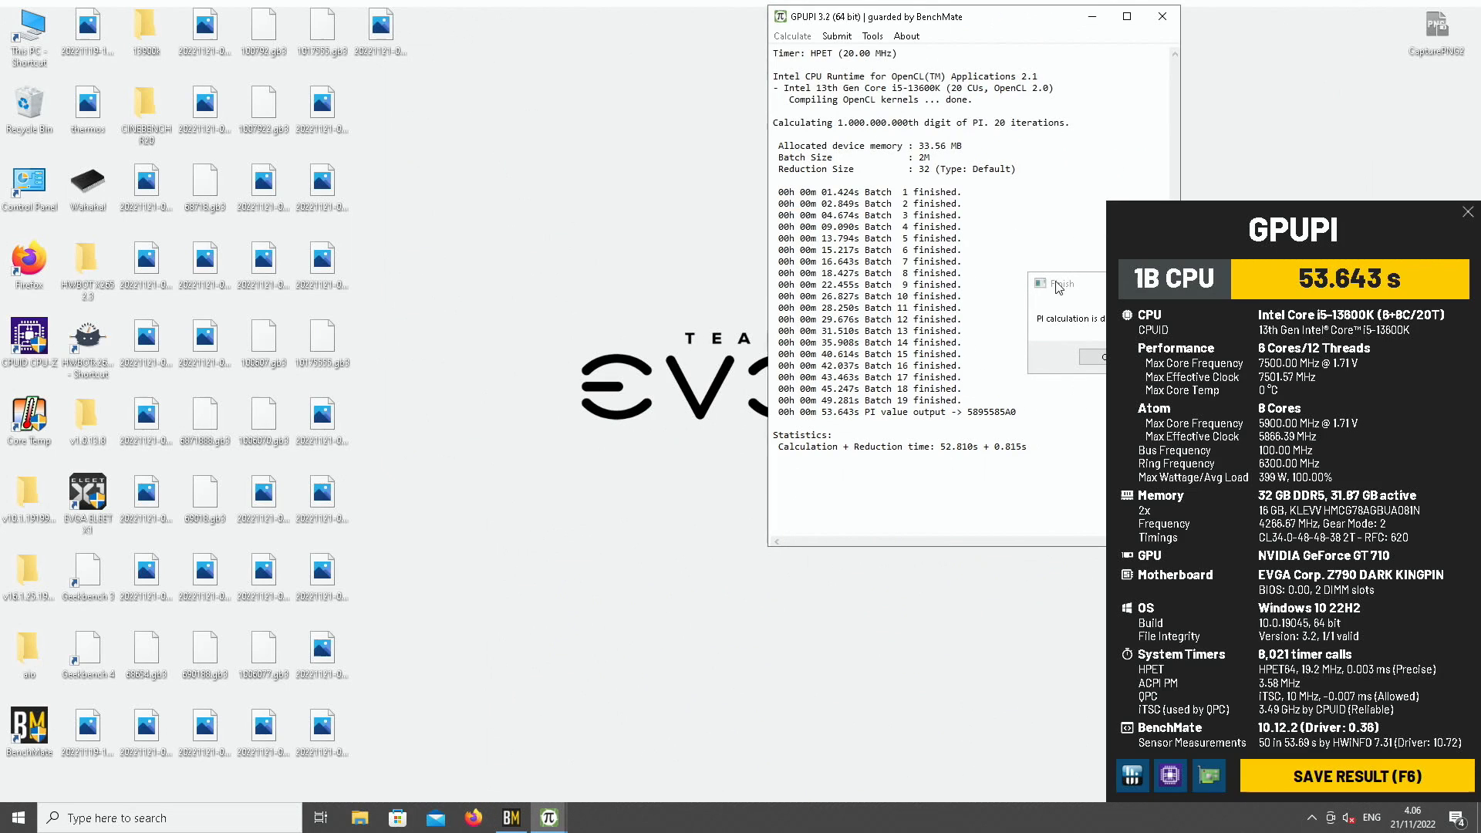
{"action": "left_click_drag", "start_coordinate": [1058, 287], "coordinate": [999, 271]}
{"action": "left_click_drag", "start_coordinate": [919, 19], "coordinate": [873, 21]}
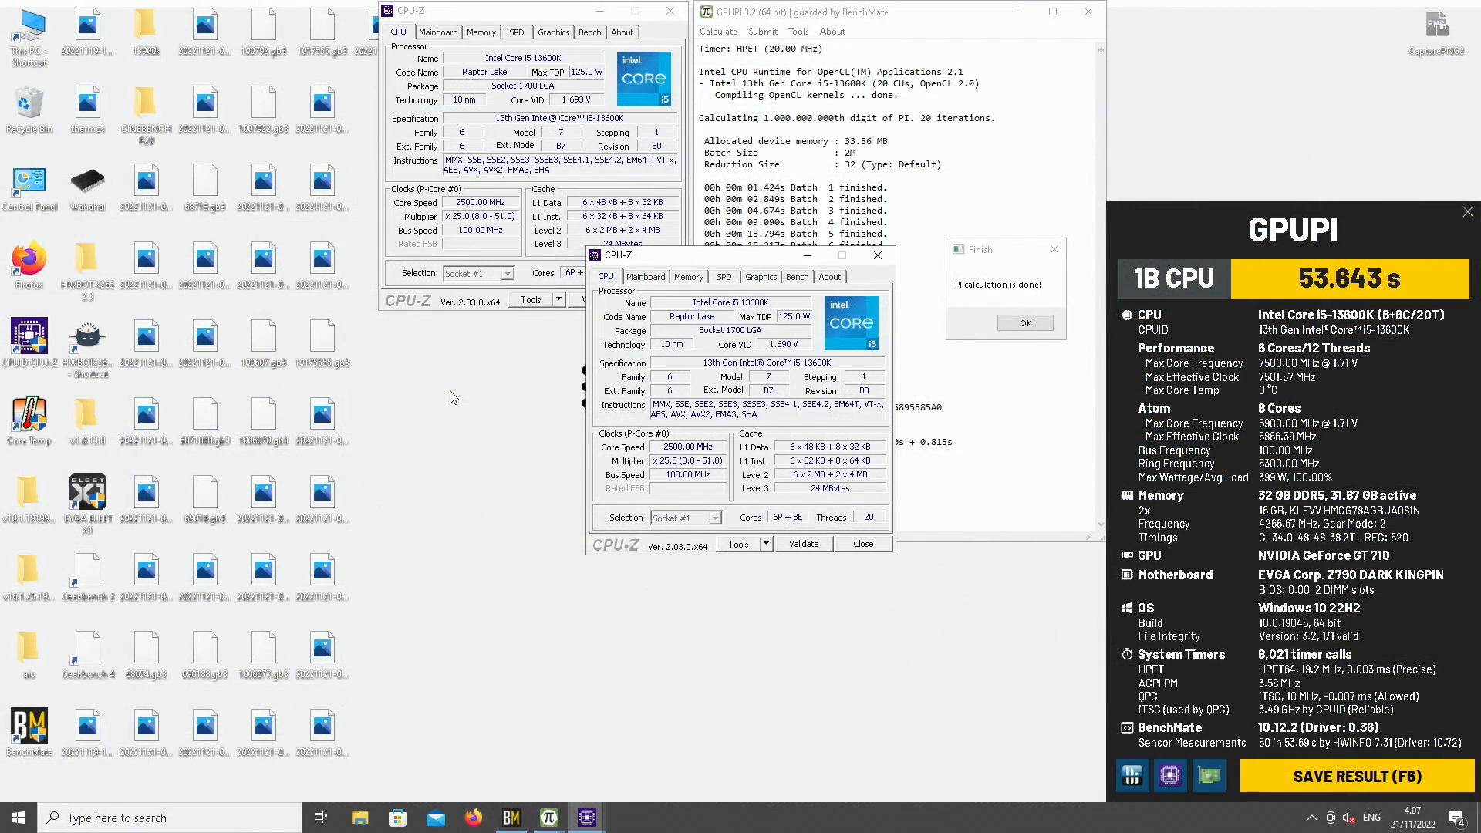
Lay out CPU-Z Memory and Mainboard windows beside the GPUPI output
{"action": "left_click", "coordinate": [688, 276]}
{"action": "left_click_drag", "start_coordinate": [696, 268], "coordinate": [486, 334]}
{"action": "double_click", "coordinate": [21, 347]}
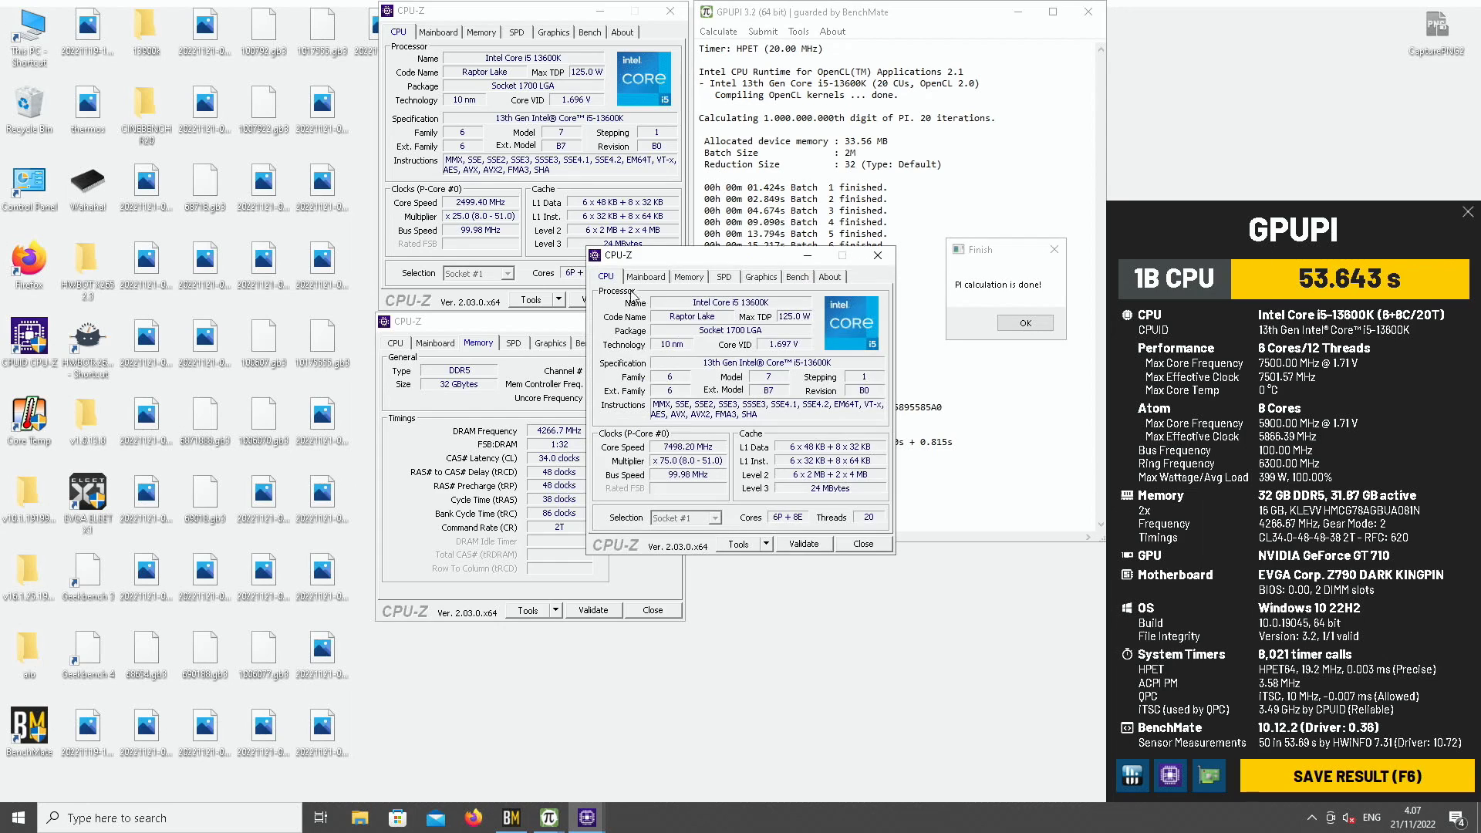
{"action": "left_click", "coordinate": [645, 276]}
{"action": "left_click_drag", "start_coordinate": [680, 264], "coordinate": [801, 478]}
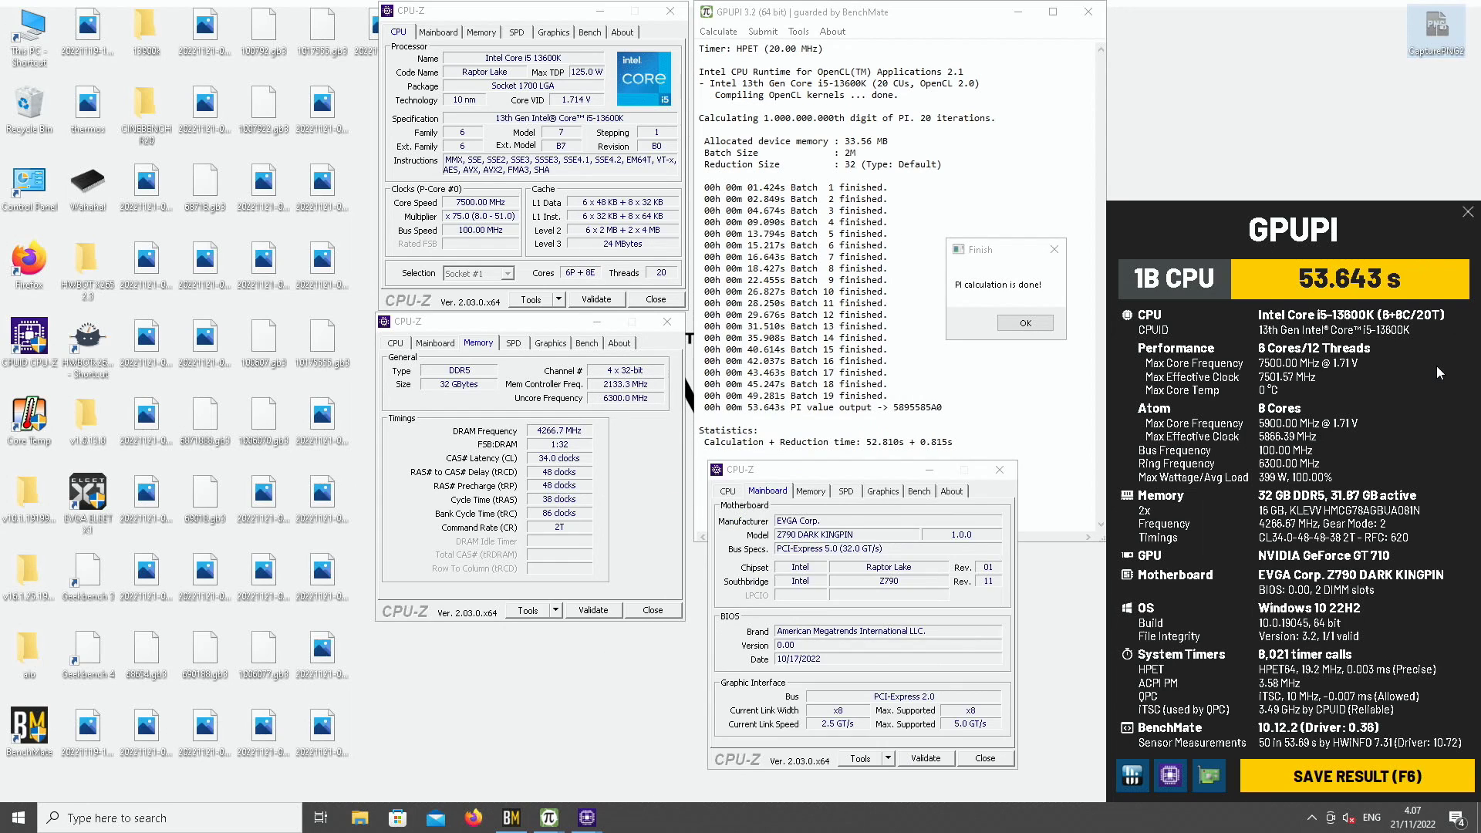
Save the 53.643 s GPUPI 1B result with BenchMate (F6) and dismiss the finish message
{"action": "left_click", "coordinate": [1351, 785]}
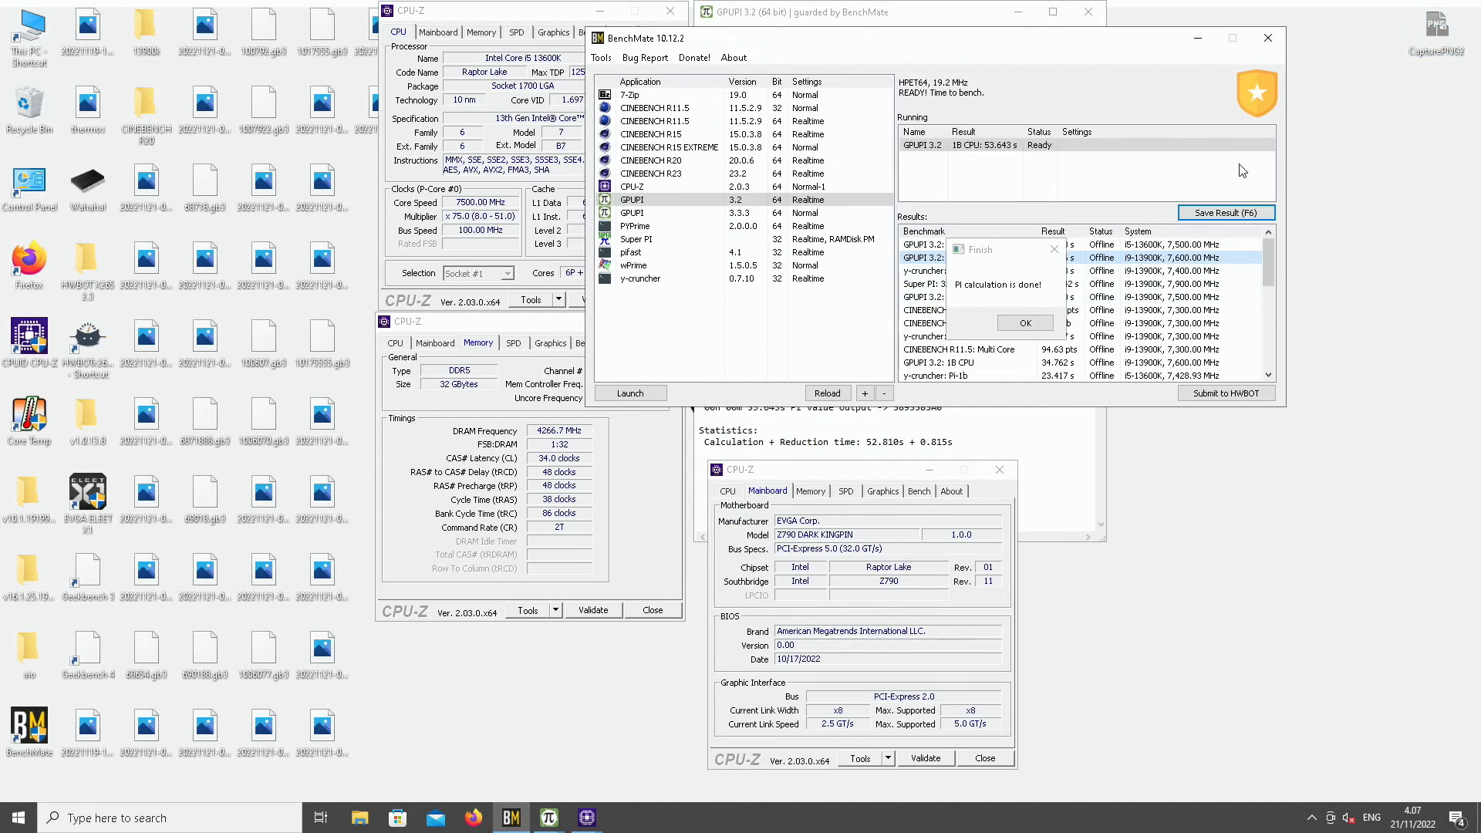
{"action": "left_click", "coordinate": [1426, 32]}
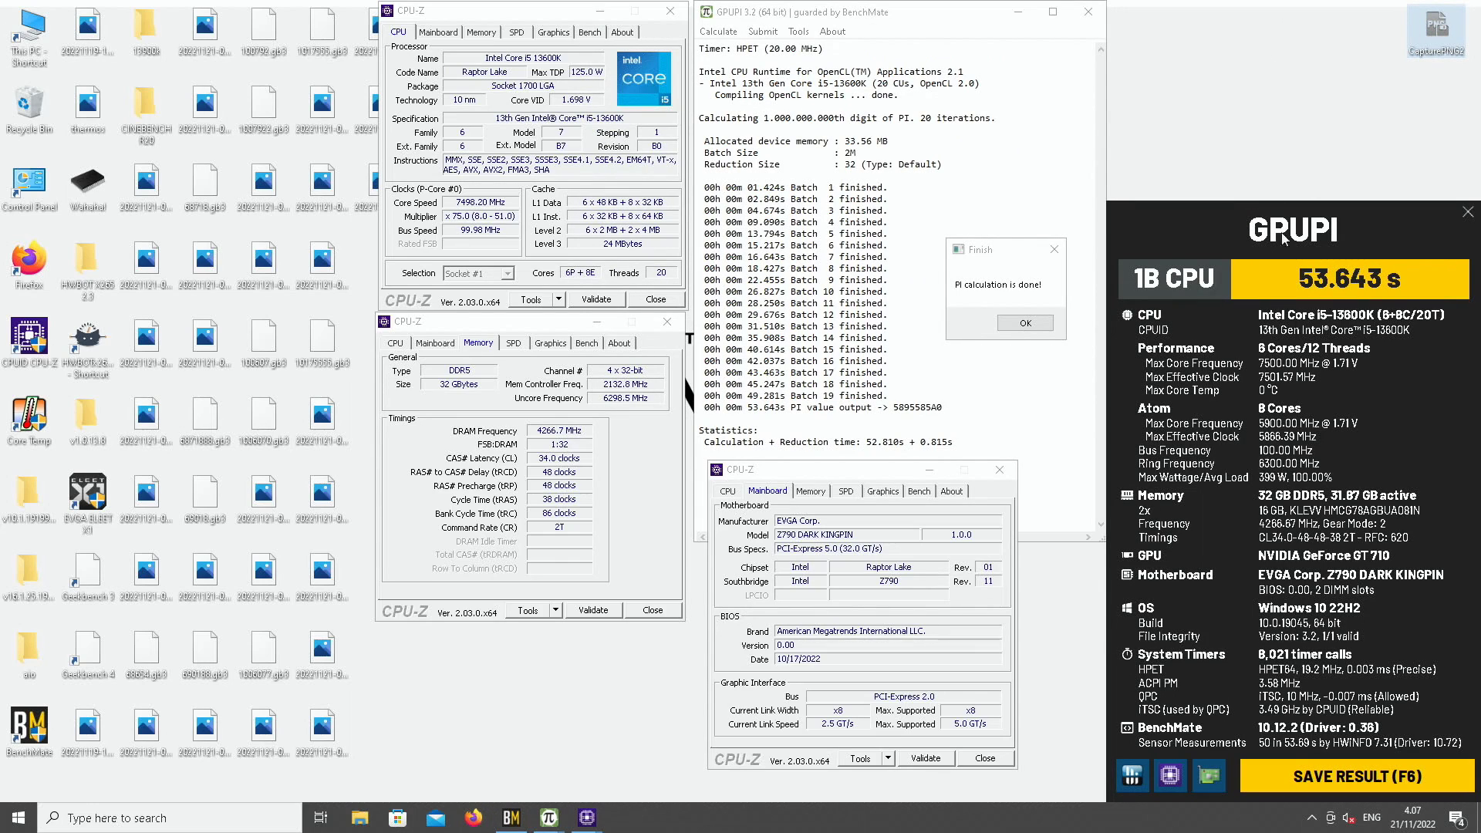
{"action": "left_click", "coordinate": [1386, 779]}
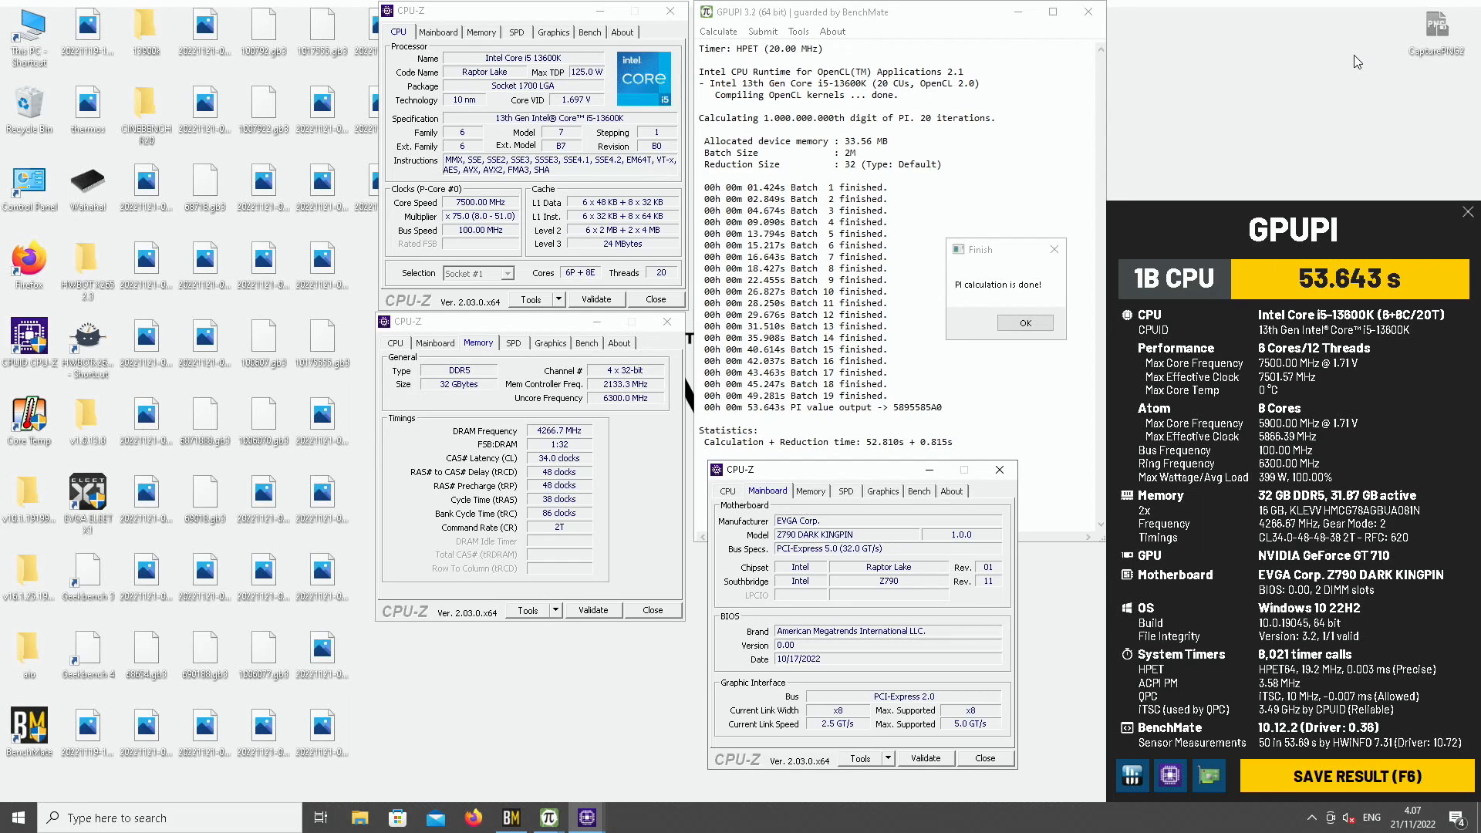
{"action": "left_click", "coordinate": [1397, 46]}
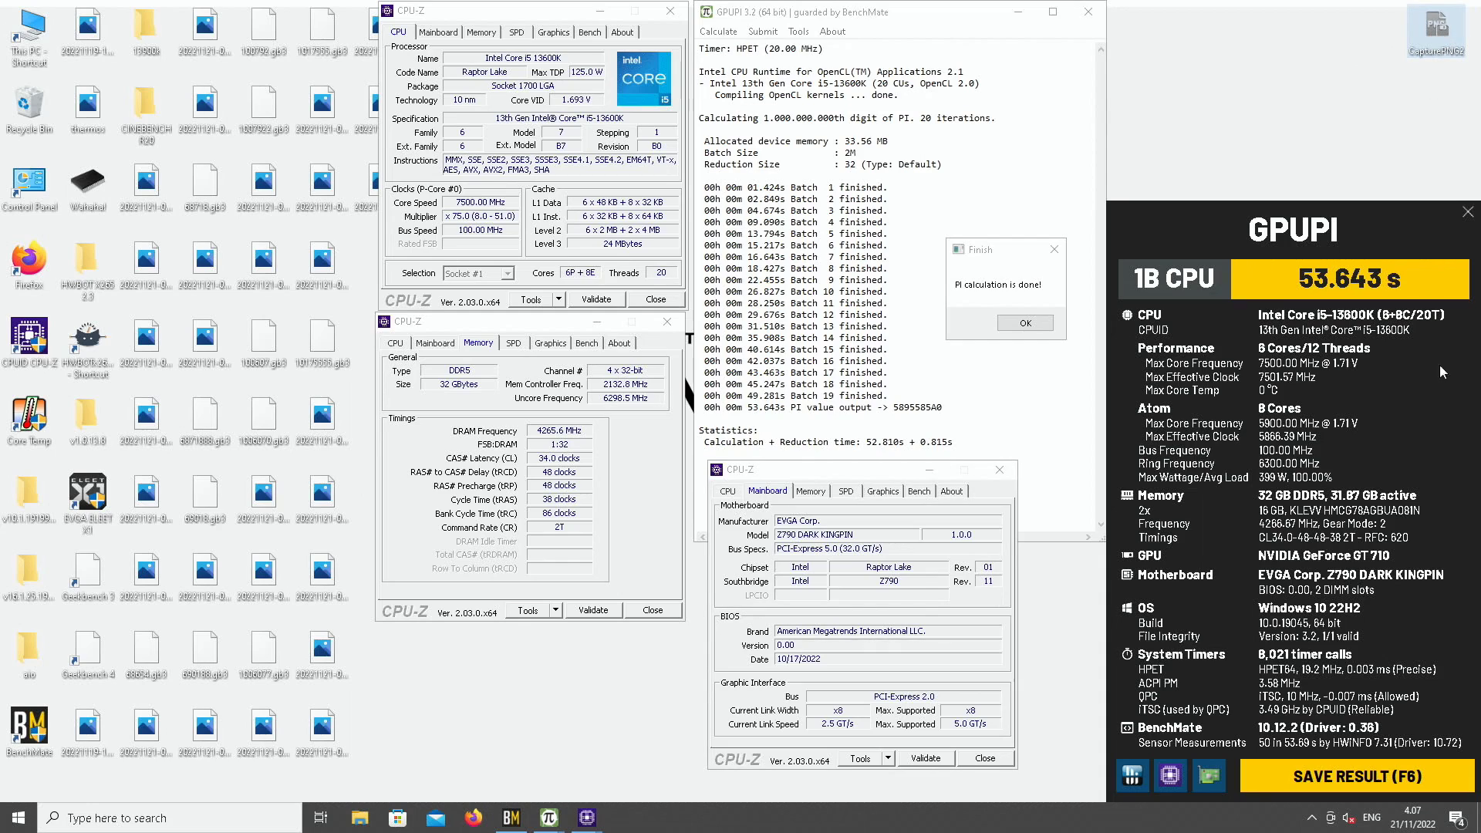
{"action": "key", "text": "F6"}
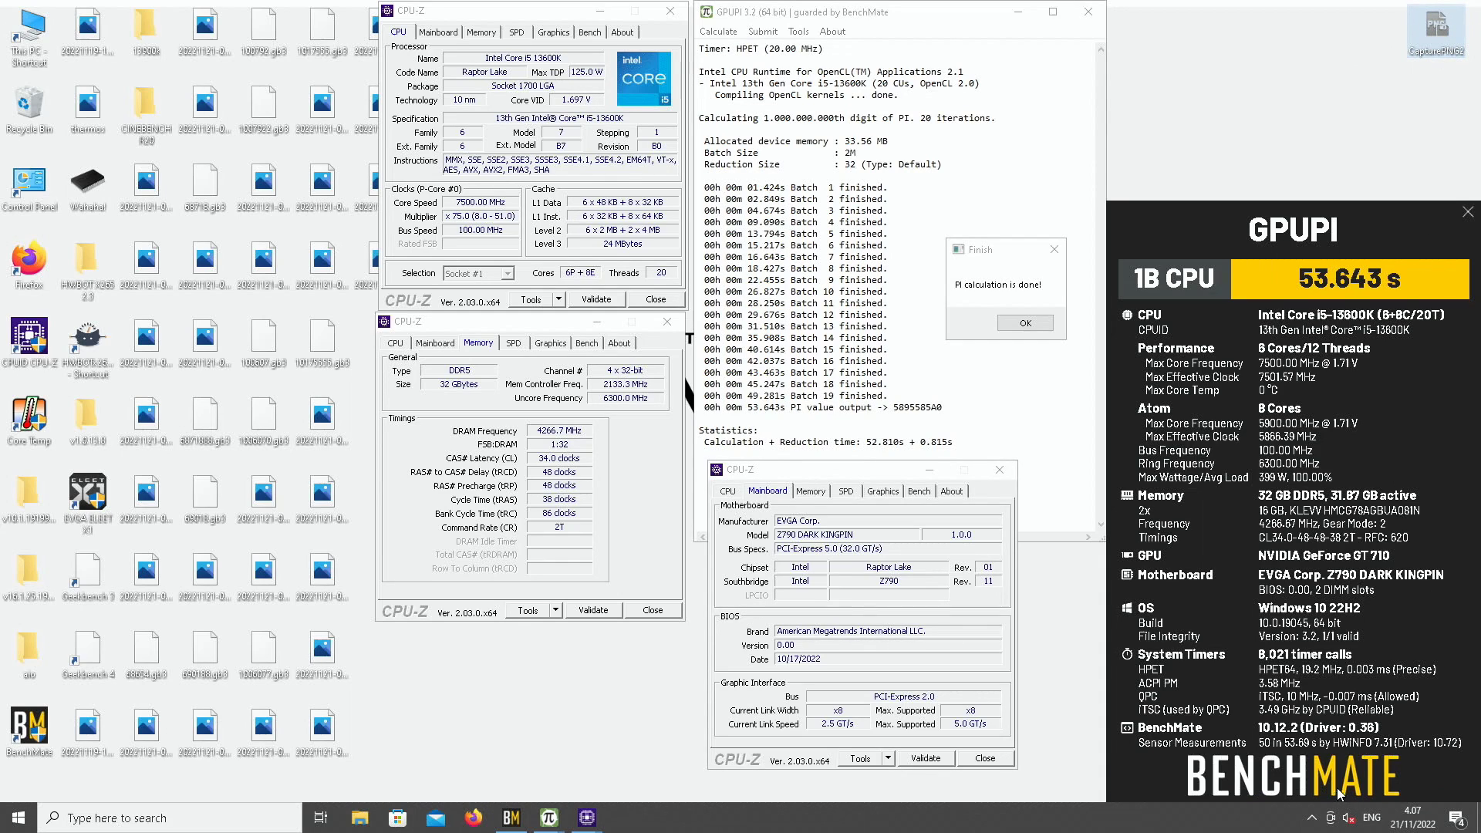
{"action": "left_click", "coordinate": [1192, 45]}
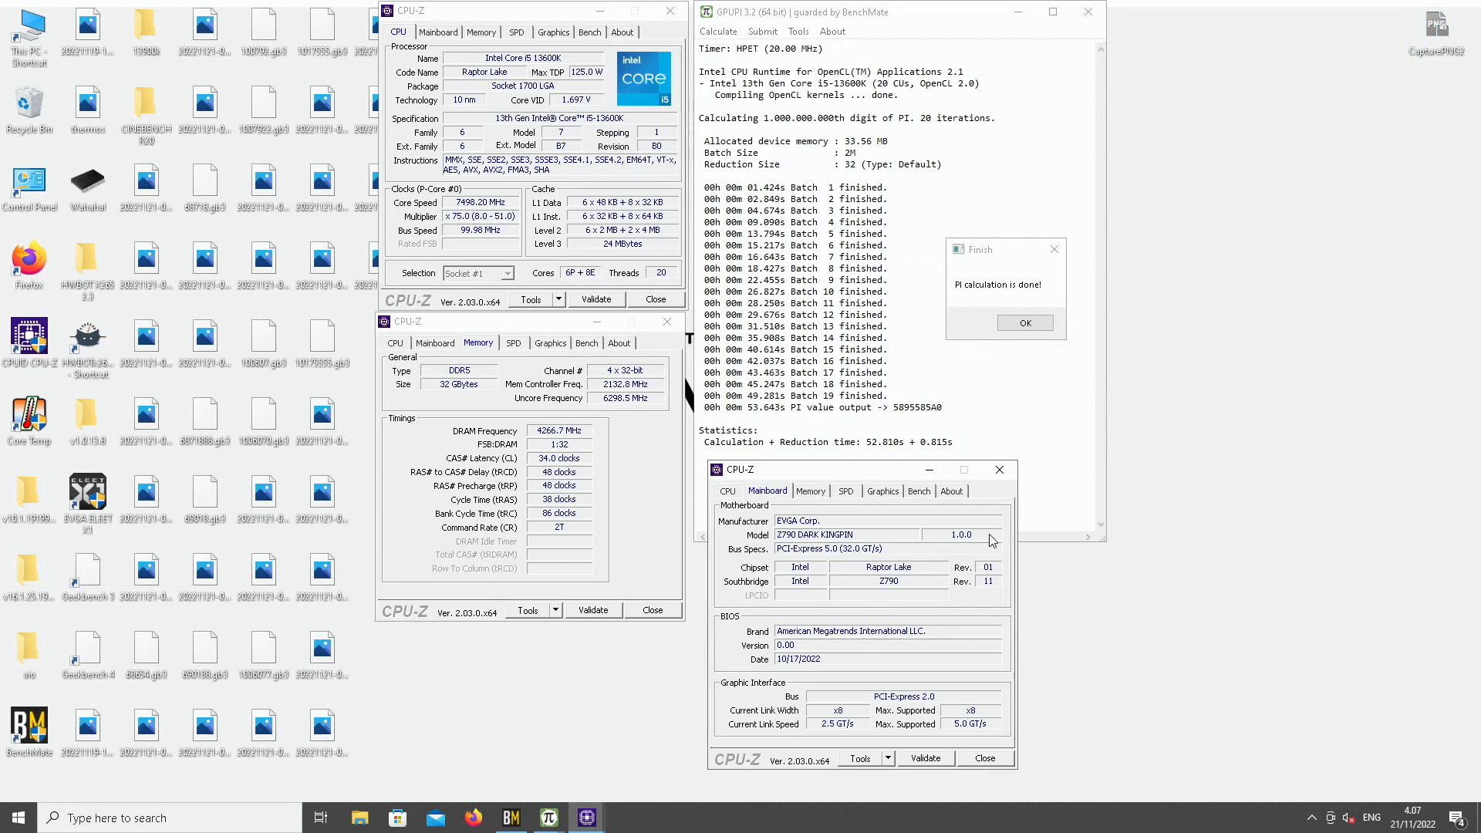
{"action": "left_click", "coordinate": [1026, 323]}
Close GPUPI and the three CPU-Z windows, then bring BenchMate back up
{"action": "left_click", "coordinate": [1088, 11]}
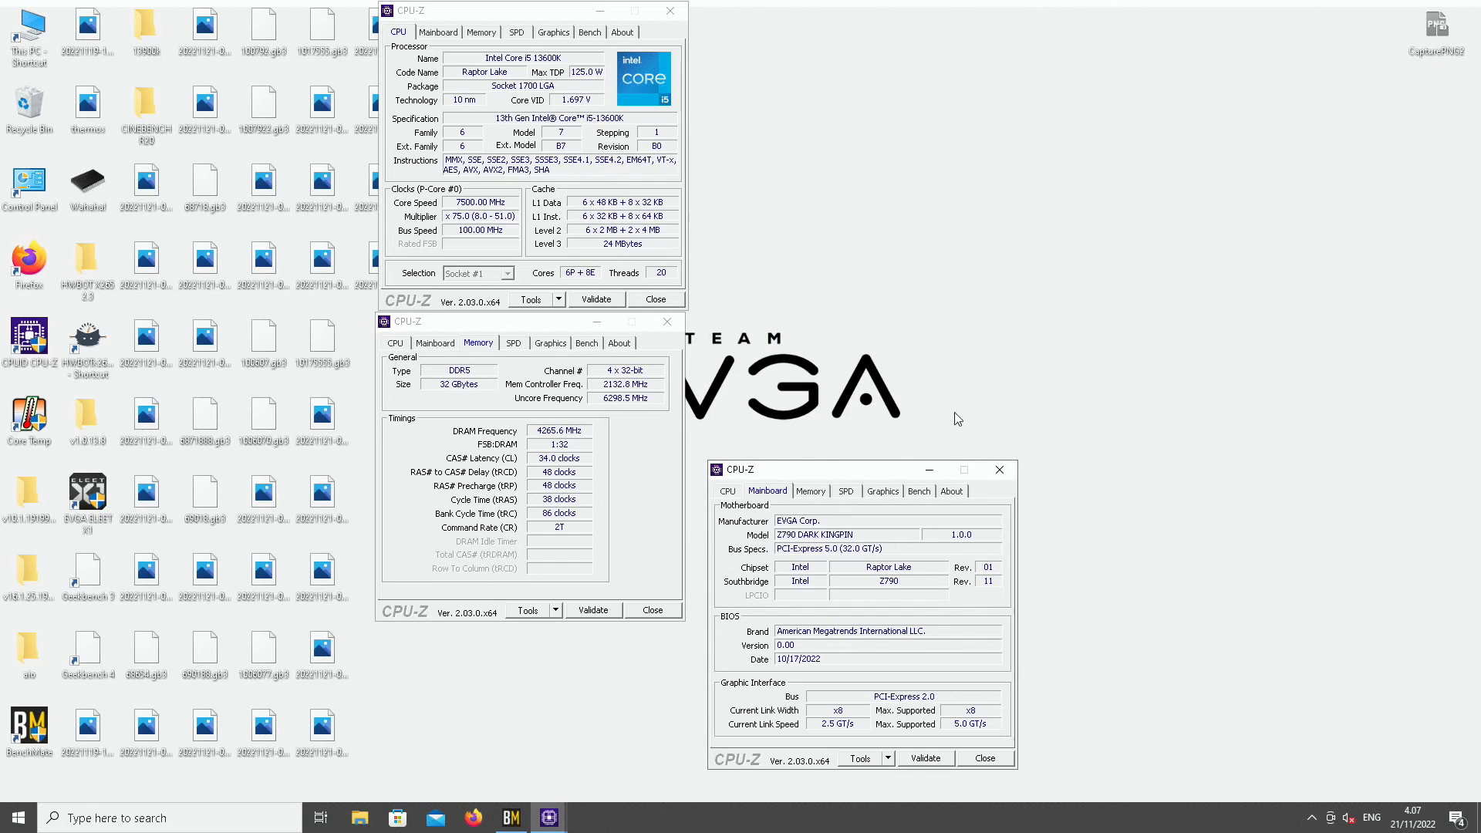
{"action": "left_click", "coordinate": [1001, 471]}
{"action": "left_click", "coordinate": [667, 322]}
{"action": "left_click", "coordinate": [656, 300]}
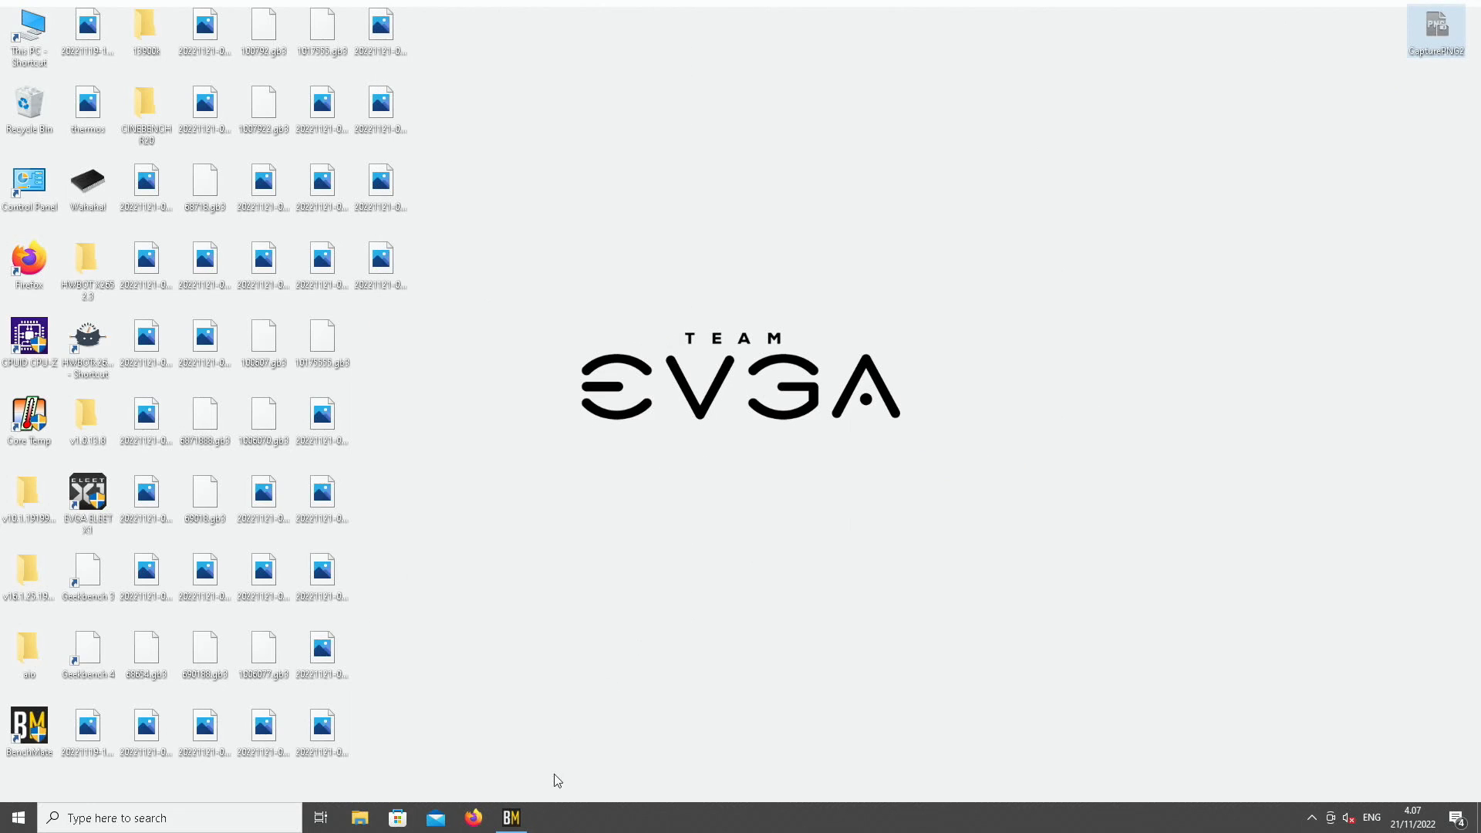
{"action": "left_click", "coordinate": [512, 819]}
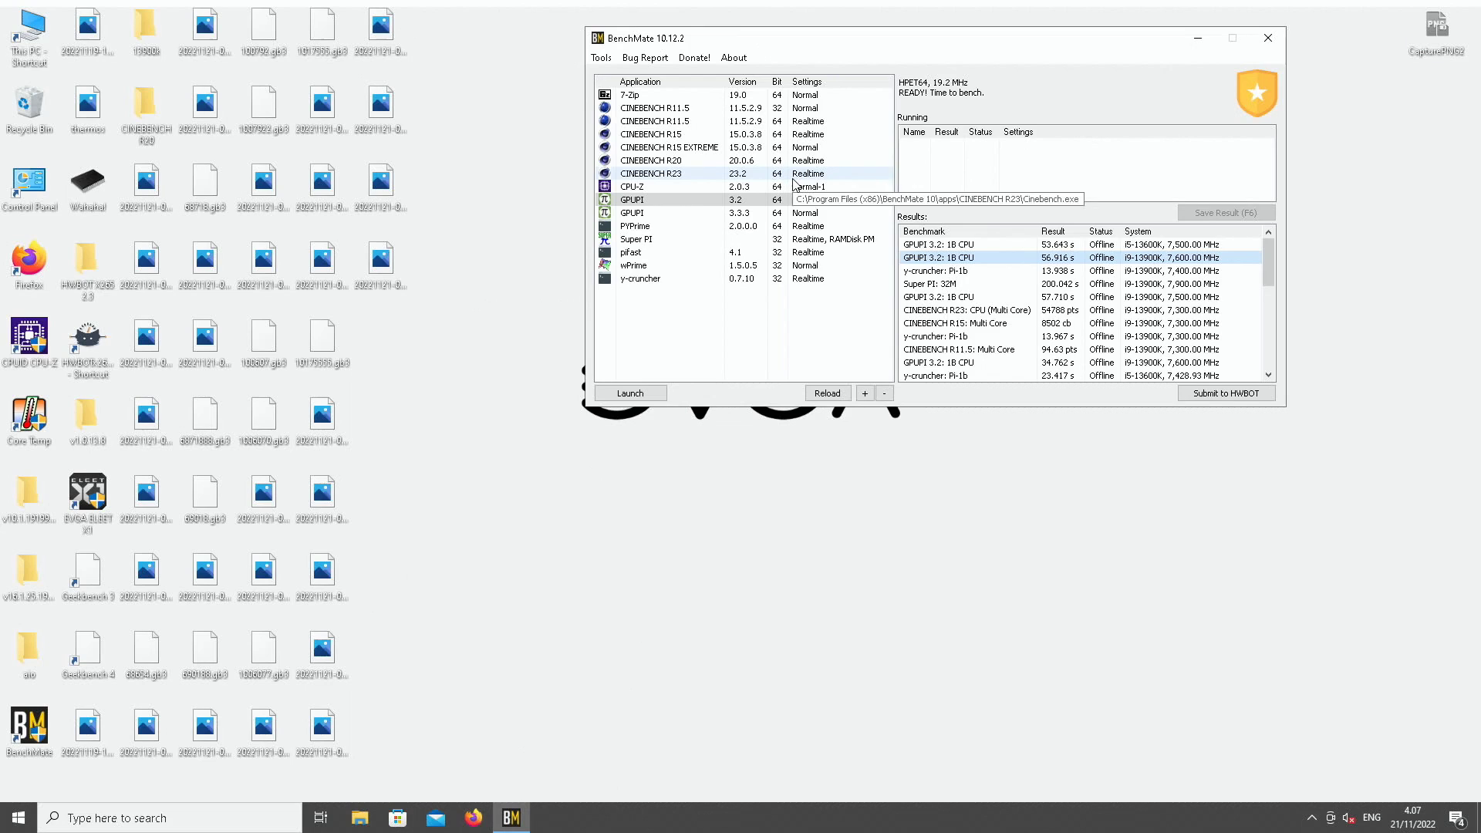
Launch GPUPI 3.2 through BenchMate and run the 1B CPU calculation with HWBOT settings
{"action": "double_click", "coordinate": [791, 202]}
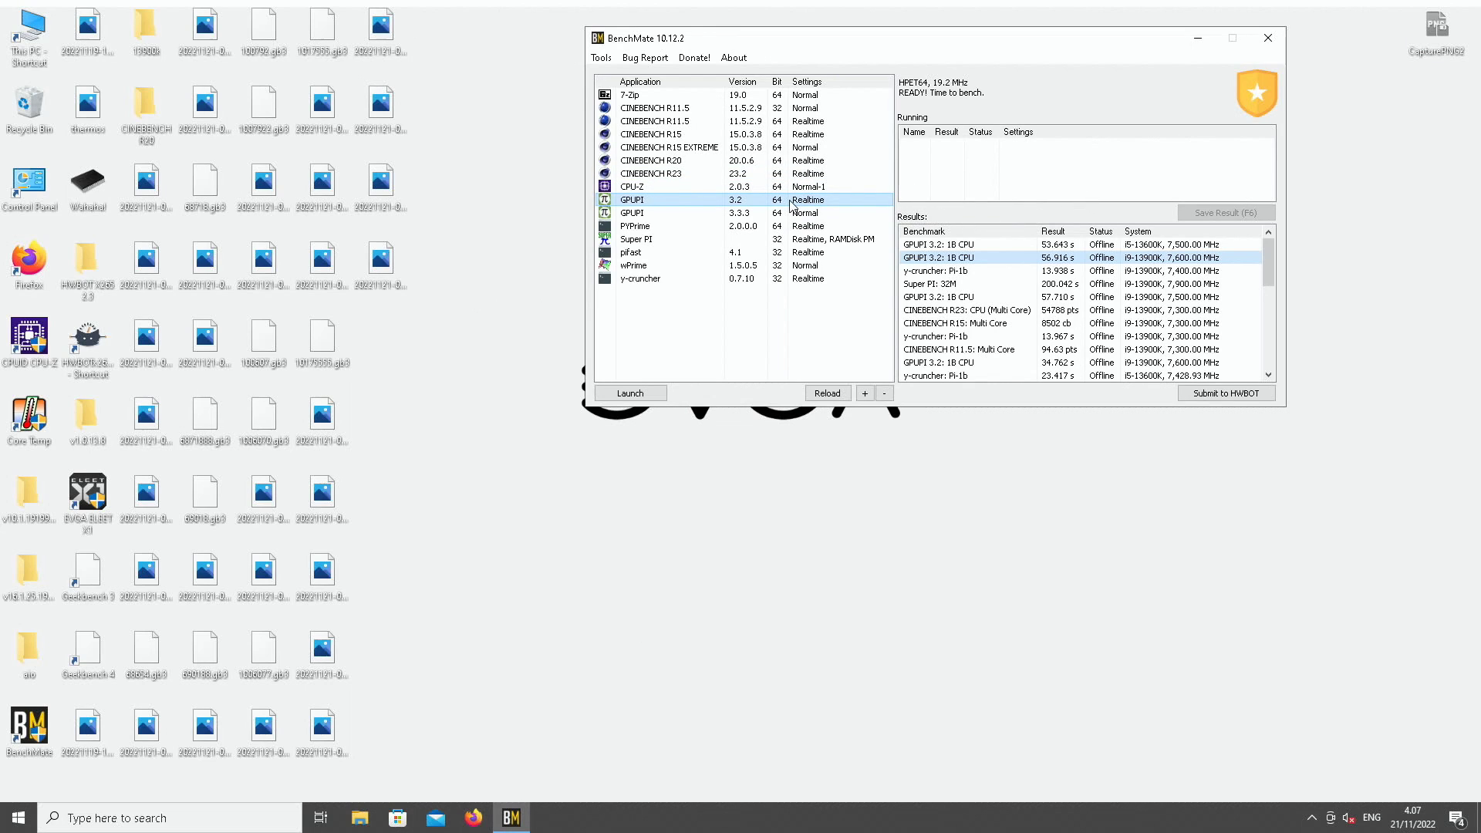
{"action": "left_click", "coordinate": [1196, 42]}
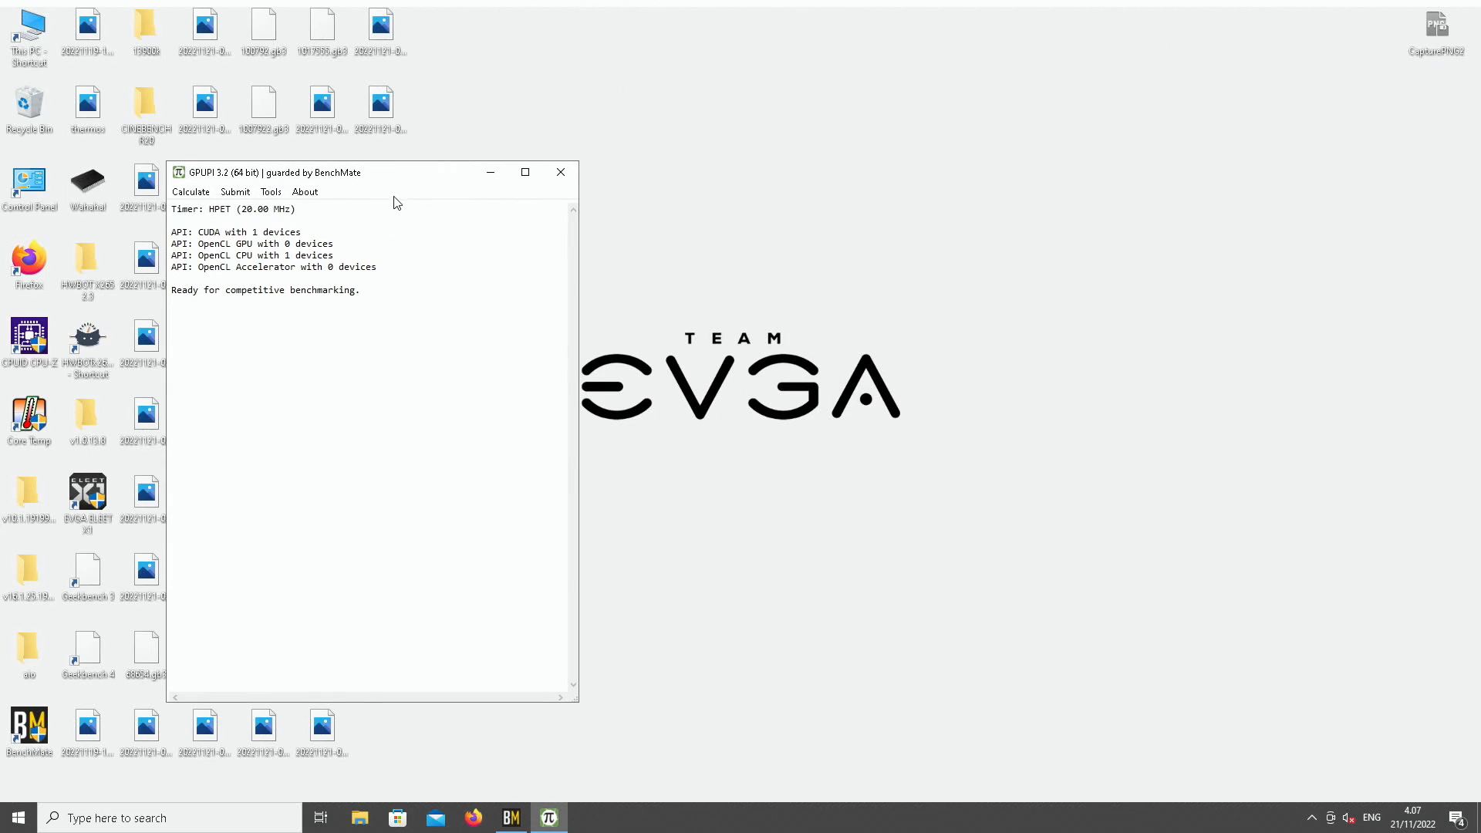
{"action": "left_click_drag", "start_coordinate": [409, 177], "coordinate": [1041, 31]}
{"action": "left_click", "coordinate": [822, 44]}
{"action": "left_click", "coordinate": [841, 59]}
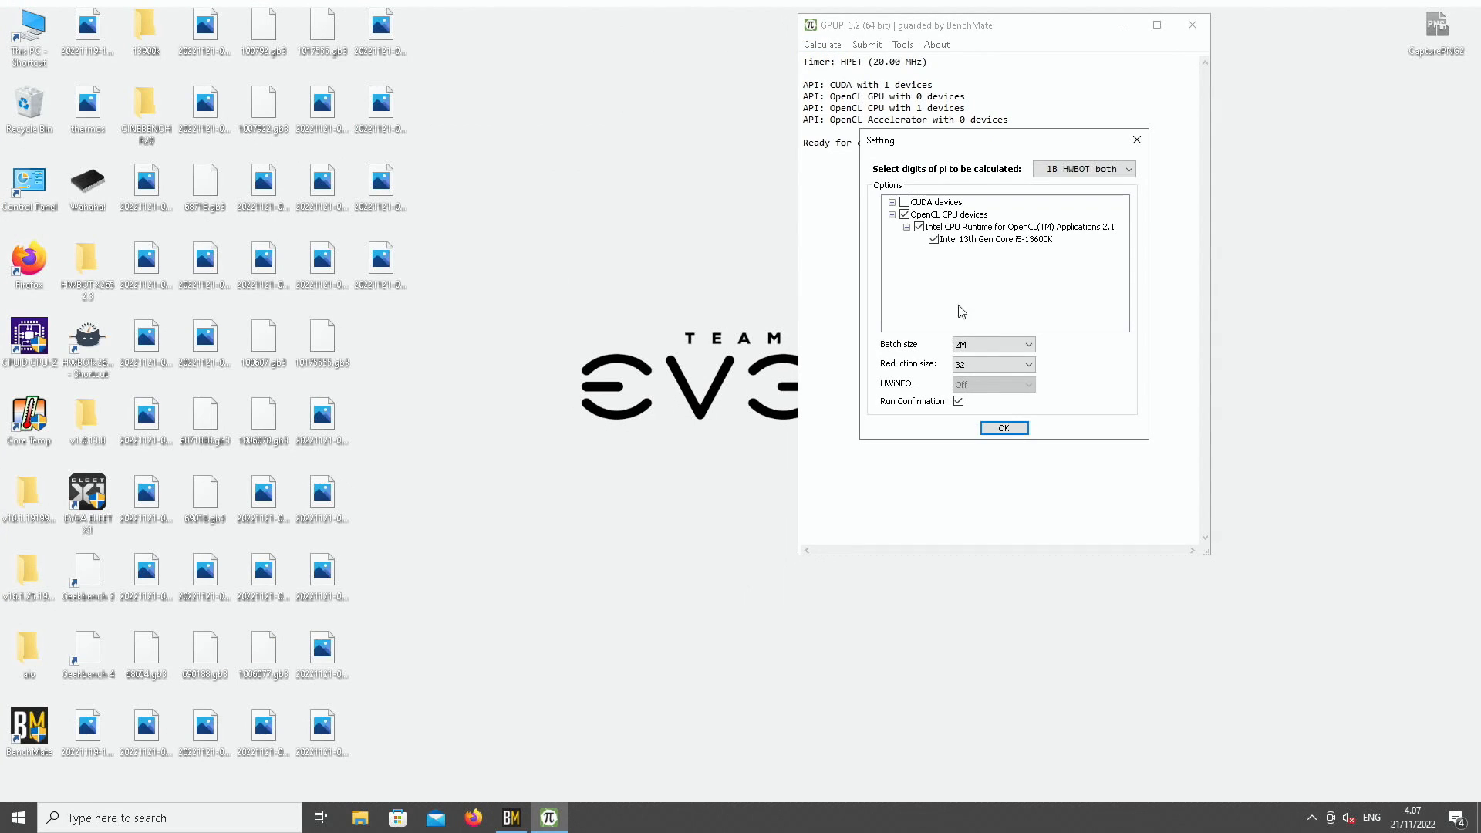
{"action": "left_click", "coordinate": [1003, 429]}
{"action": "double_click", "coordinate": [71, 505]}
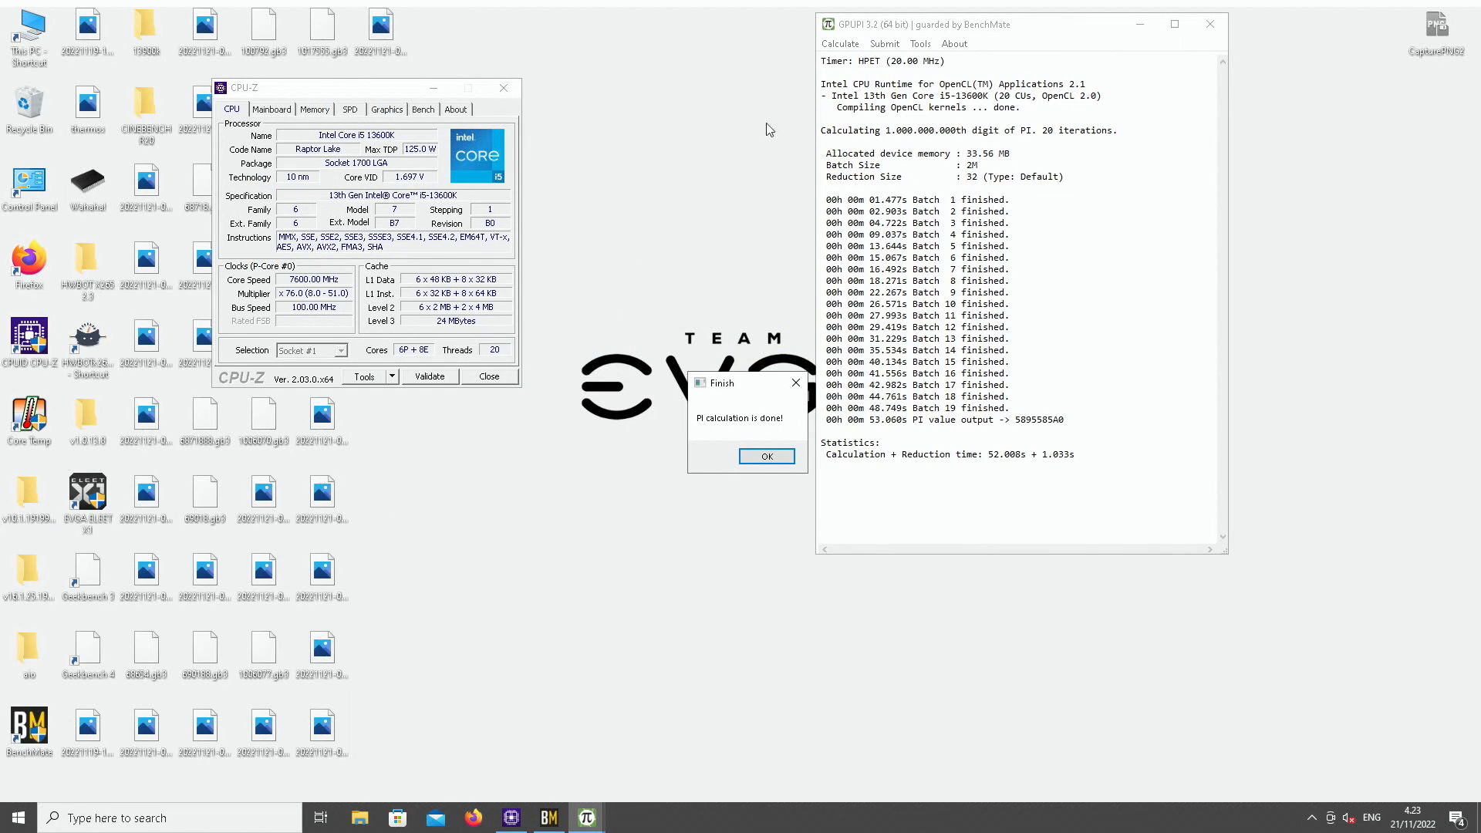
Place CPU-Z Memory (DDR5) and Mainboard (Z790 DARK KINGPIN) windows beside GPUPI's 53.060 s result
{"action": "left_click_drag", "start_coordinate": [930, 32], "coordinate": [777, 22]}
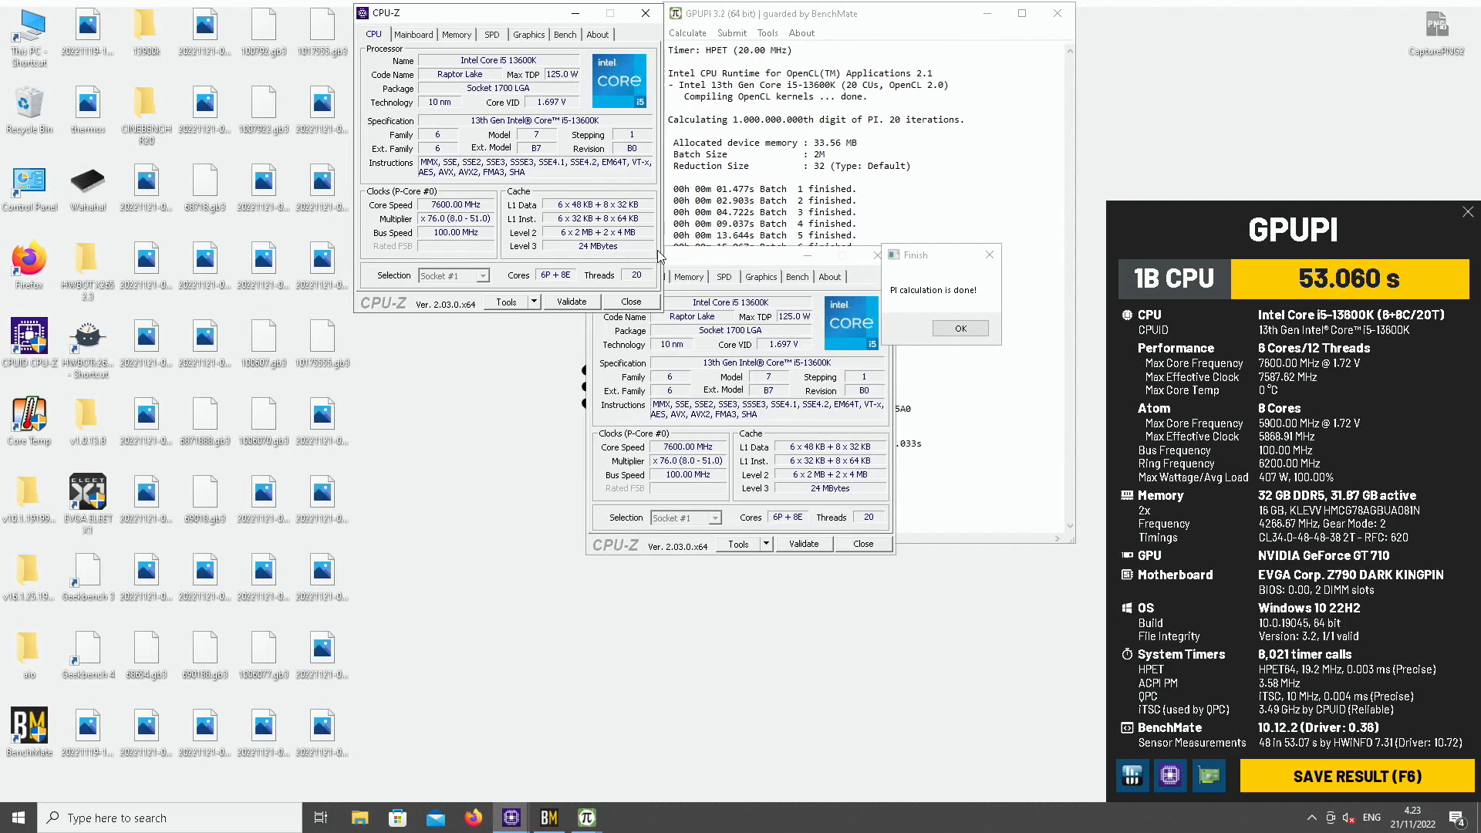
{"action": "left_click", "coordinate": [687, 279]}
{"action": "left_click_drag", "start_coordinate": [648, 255], "coordinate": [406, 333]}
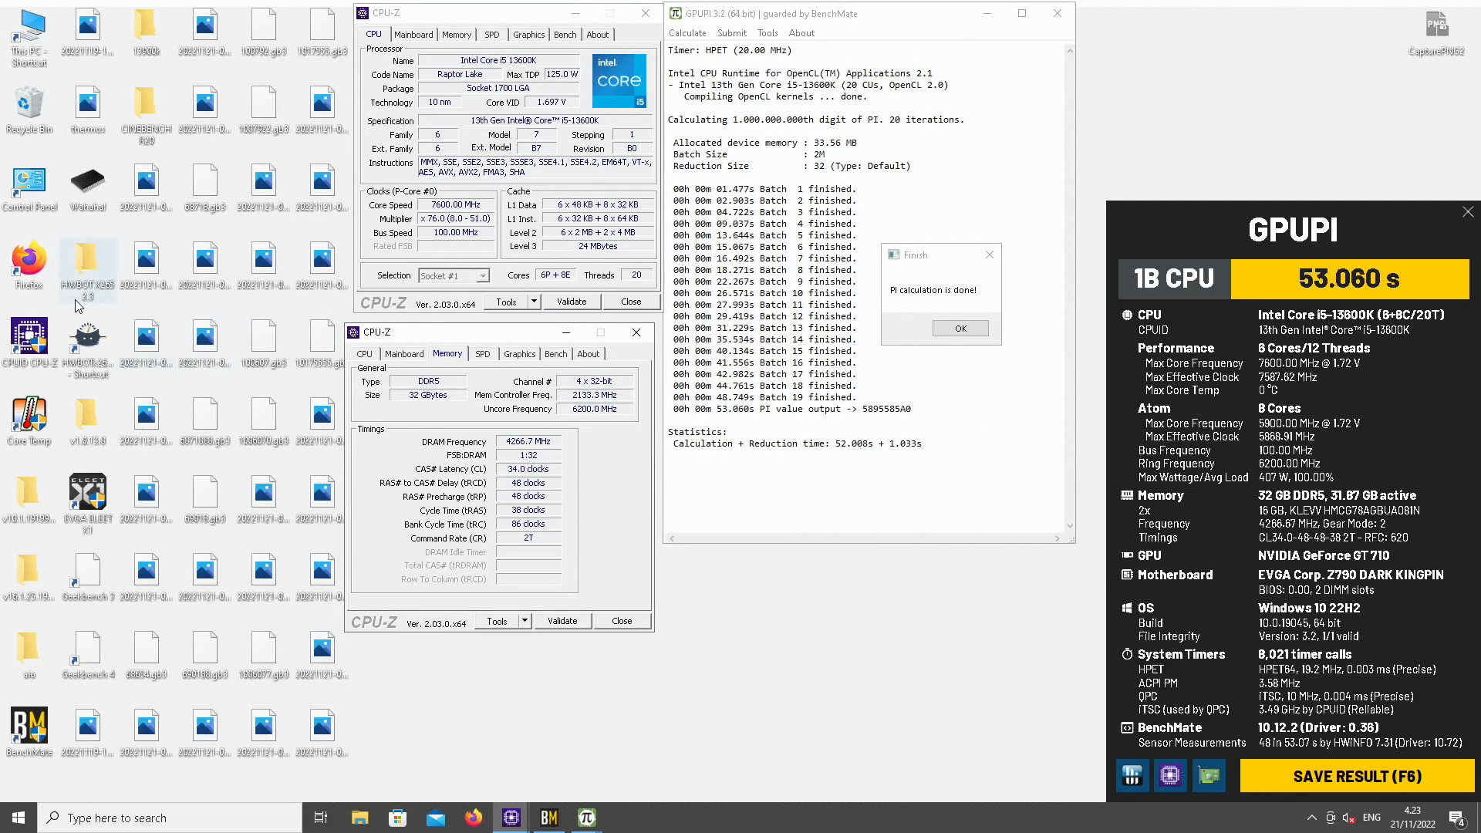
{"action": "double_click", "coordinate": [45, 363]}
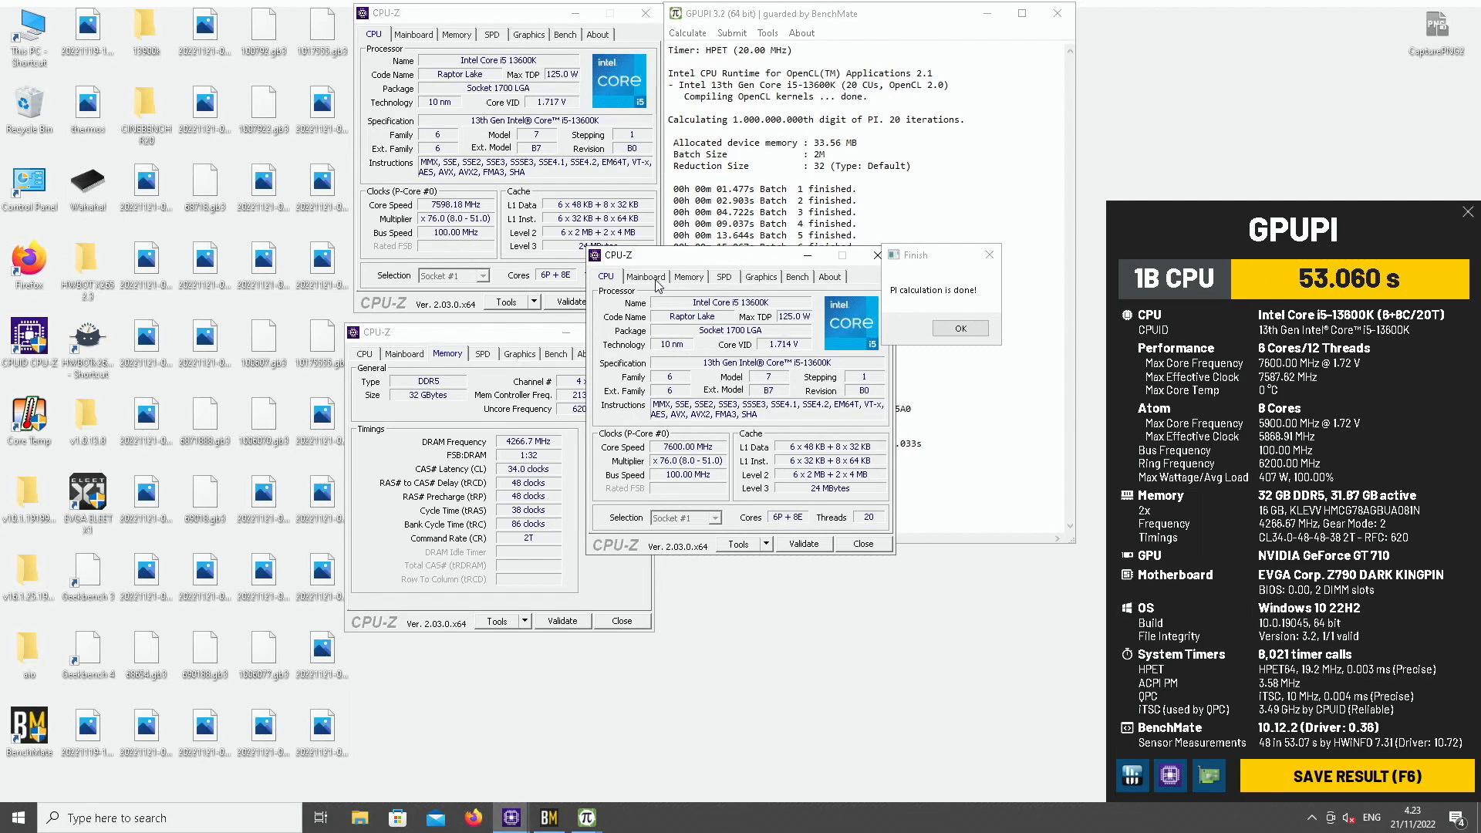
{"action": "left_click", "coordinate": [645, 276]}
{"action": "left_click_drag", "start_coordinate": [673, 262], "coordinate": [776, 489]}
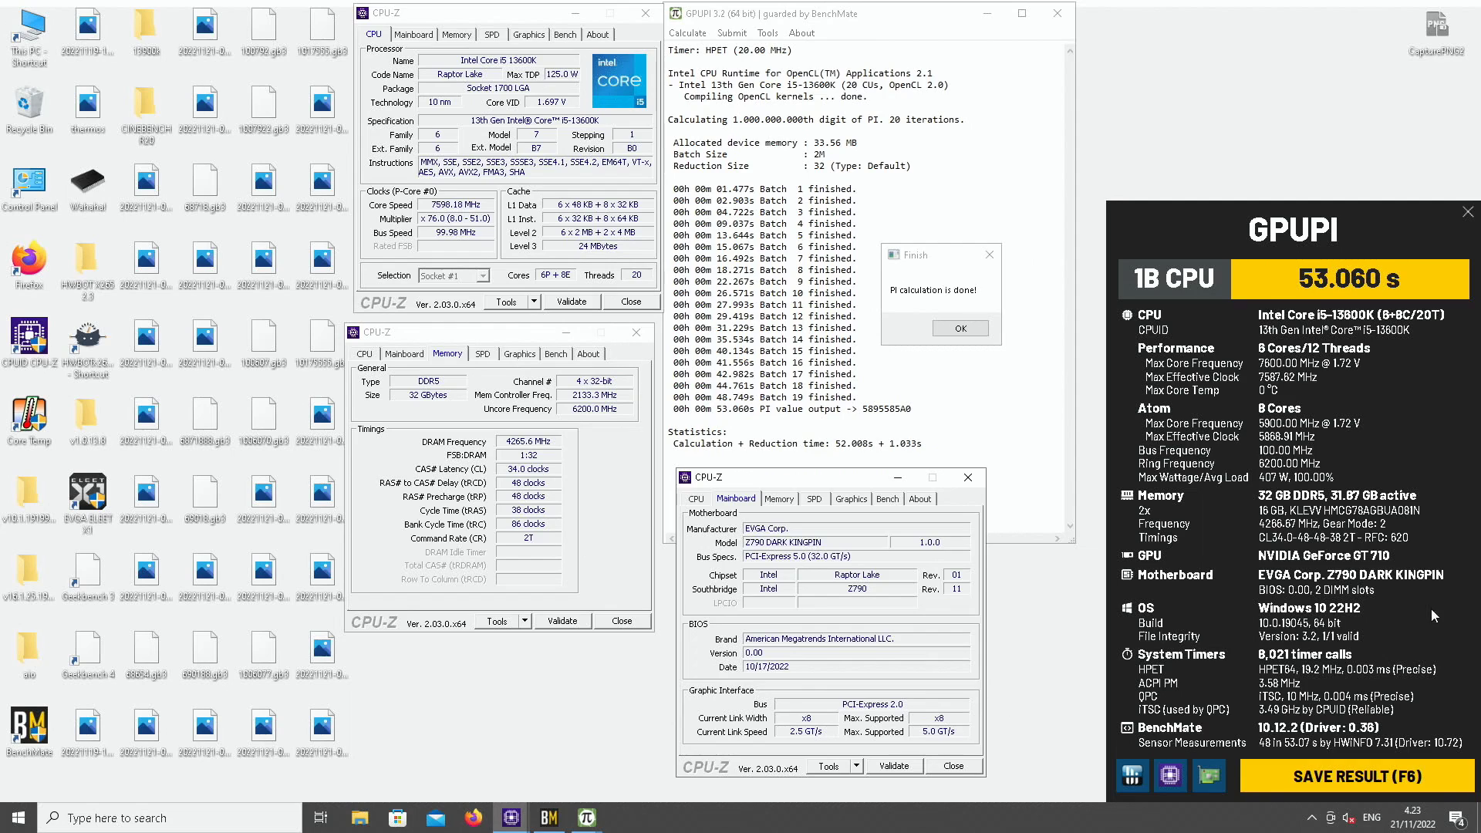
{"action": "left_click", "coordinate": [1387, 791]}
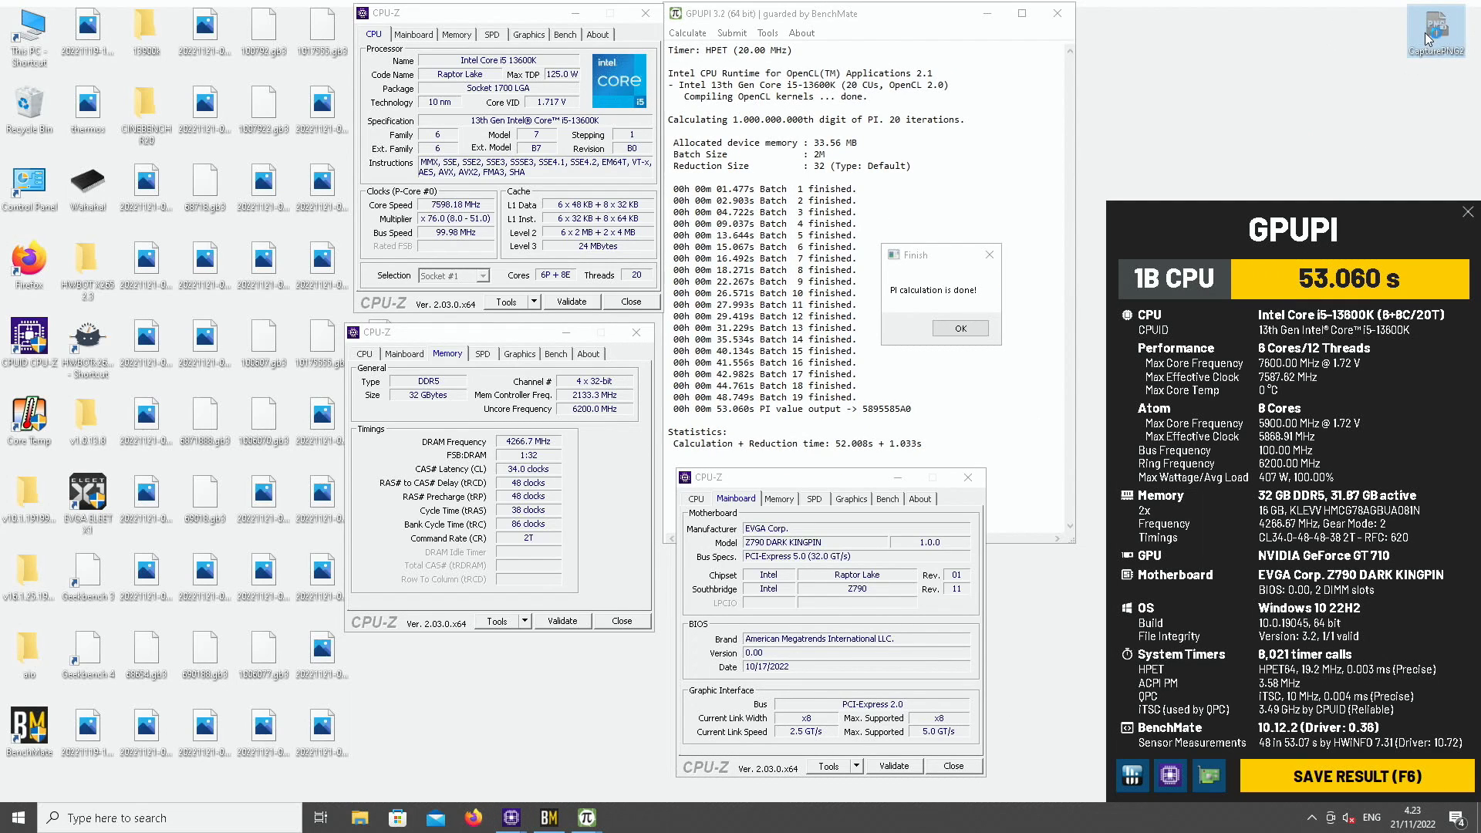
Save the GPUPI 53.060 s result, then bring up the Cinebench R20 panel with two CPU-Z windows
{"action": "left_click", "coordinate": [1364, 776]}
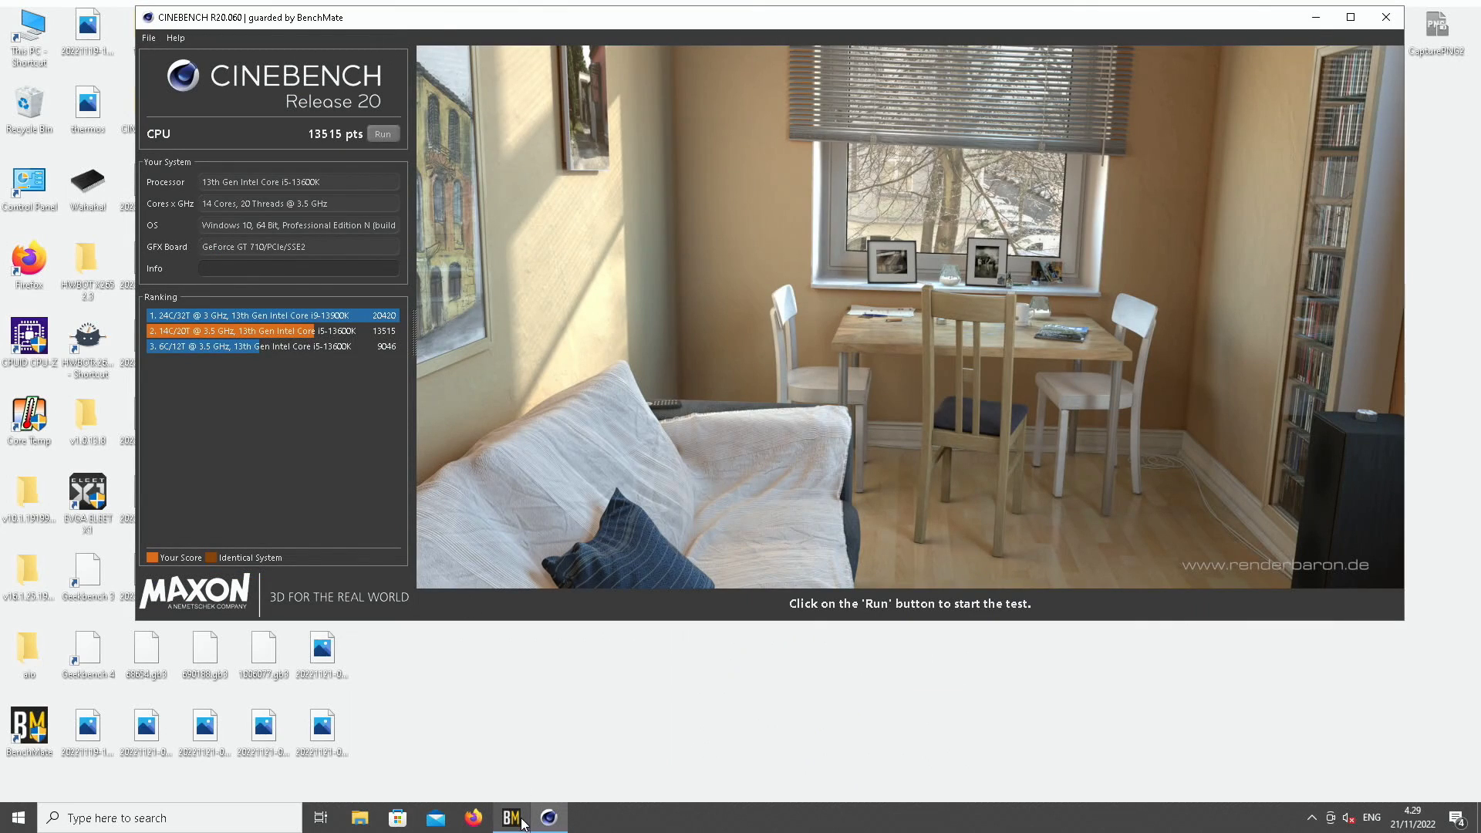
{"action": "left_click", "coordinate": [522, 822]}
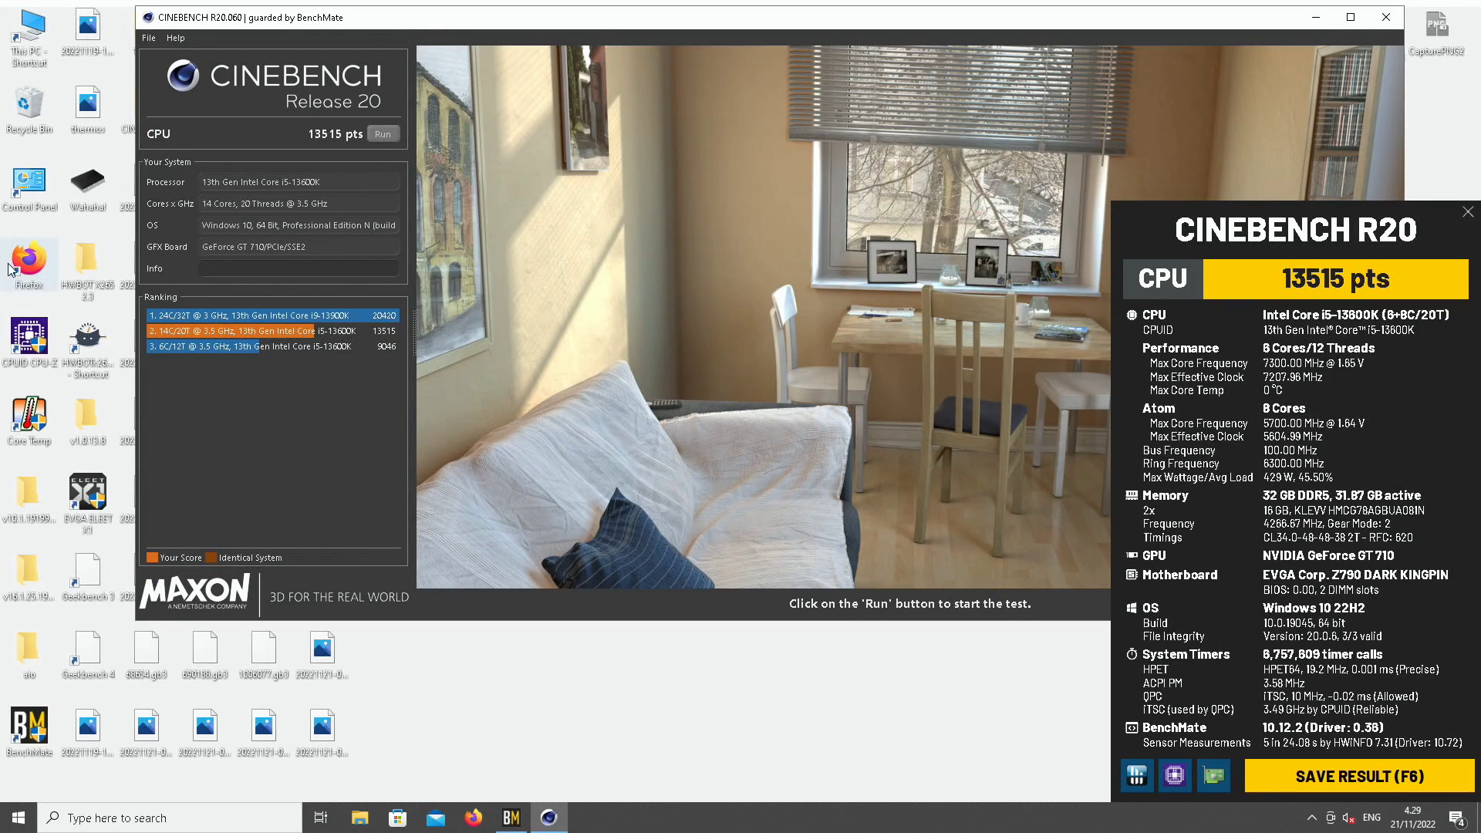
{"action": "double_click", "coordinate": [29, 333]}
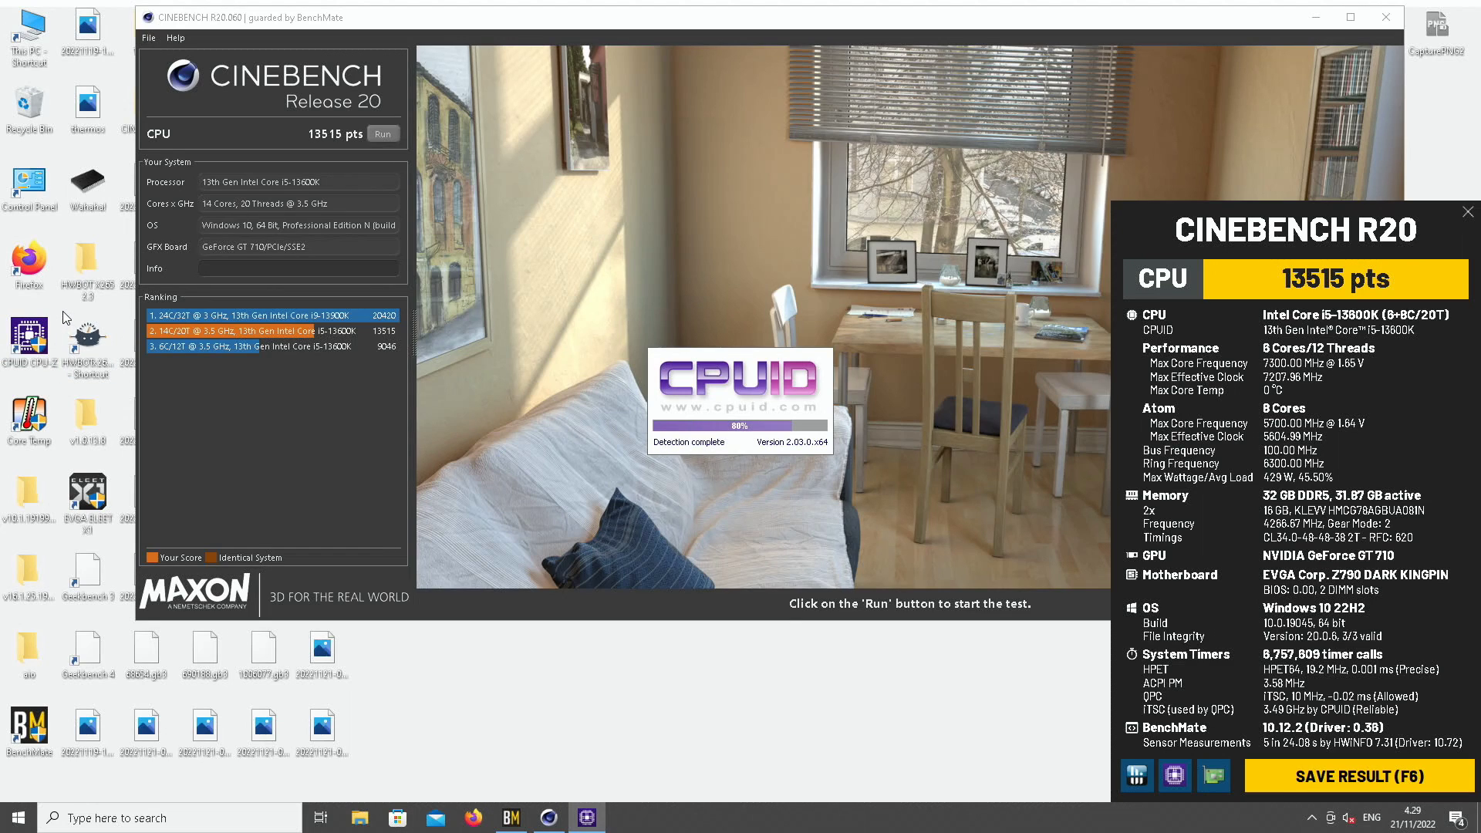
{"action": "double_click", "coordinate": [30, 333]}
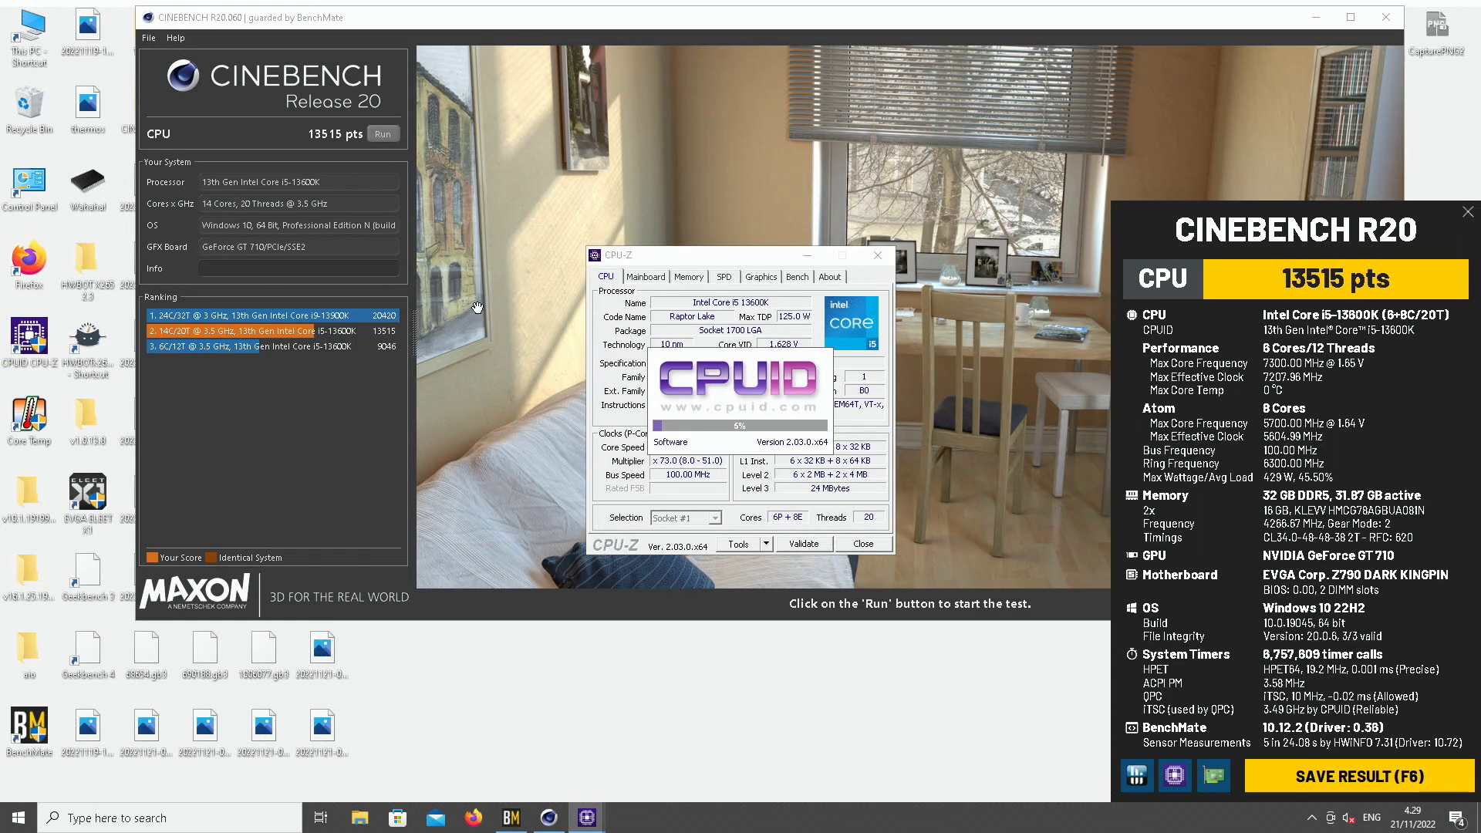
Arrange CPU-Z processor, memory and mainboard details along the bottom and save the 13515 pts R20 result
{"action": "left_click", "coordinate": [654, 279]}
{"action": "left_click_drag", "start_coordinate": [687, 260], "coordinate": [897, 497]}
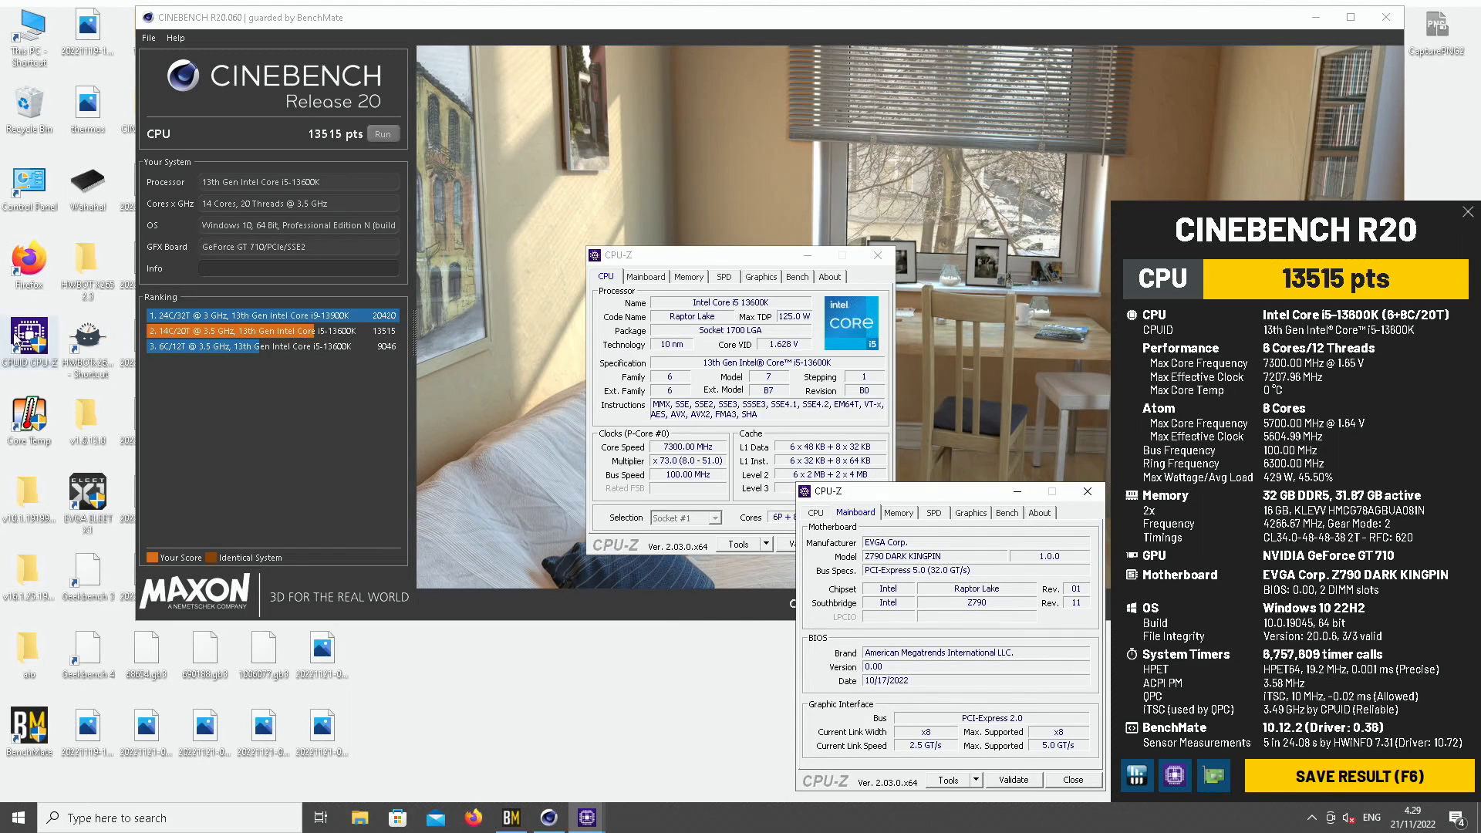
{"action": "left_click", "coordinate": [688, 276]}
{"action": "left_click_drag", "start_coordinate": [708, 267], "coordinate": [604, 507]}
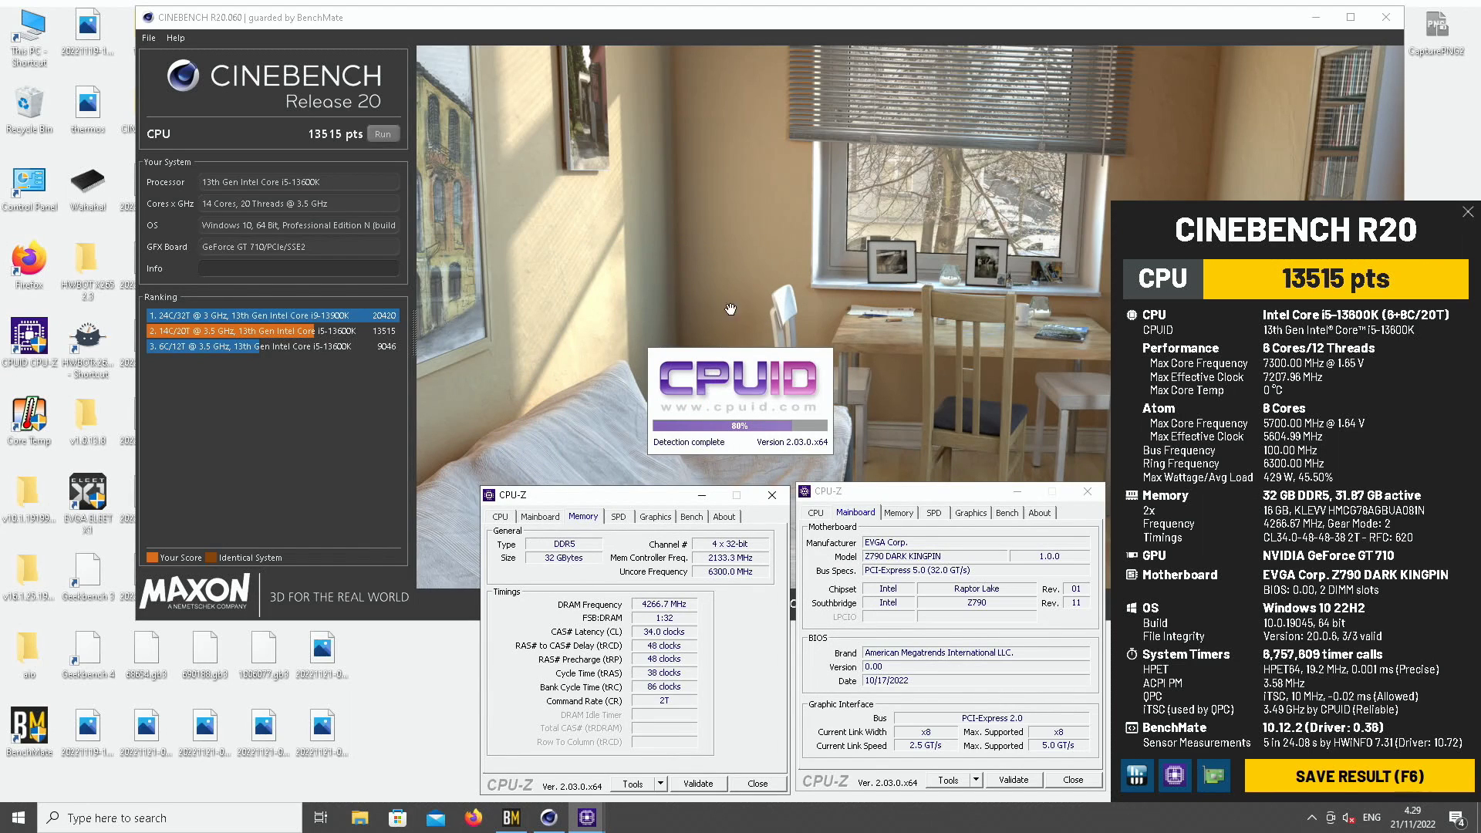
{"action": "left_click_drag", "start_coordinate": [738, 262], "coordinate": [314, 500]}
{"action": "left_click", "coordinate": [1434, 29]}
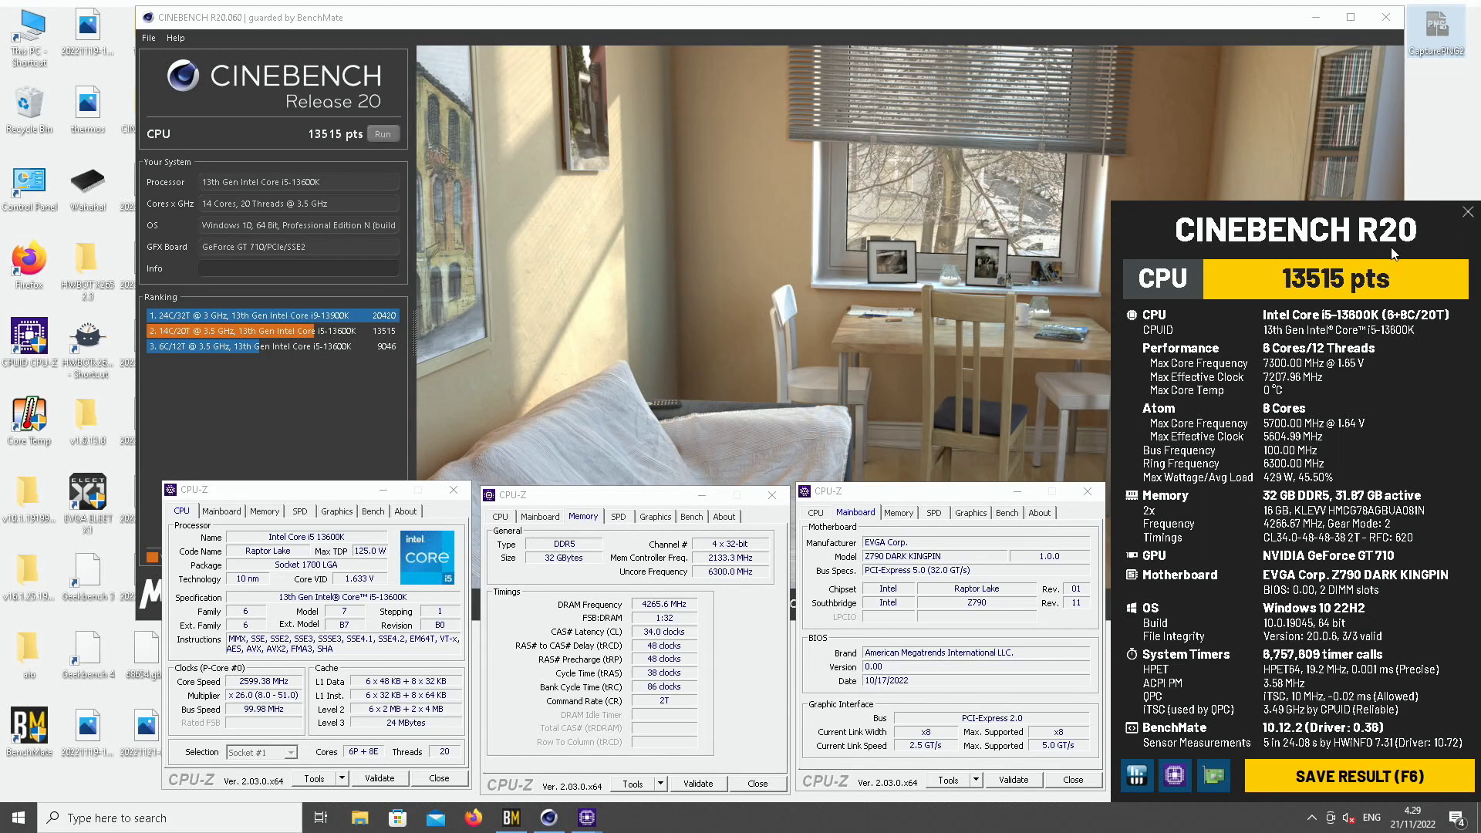
{"action": "left_click", "coordinate": [1368, 767]}
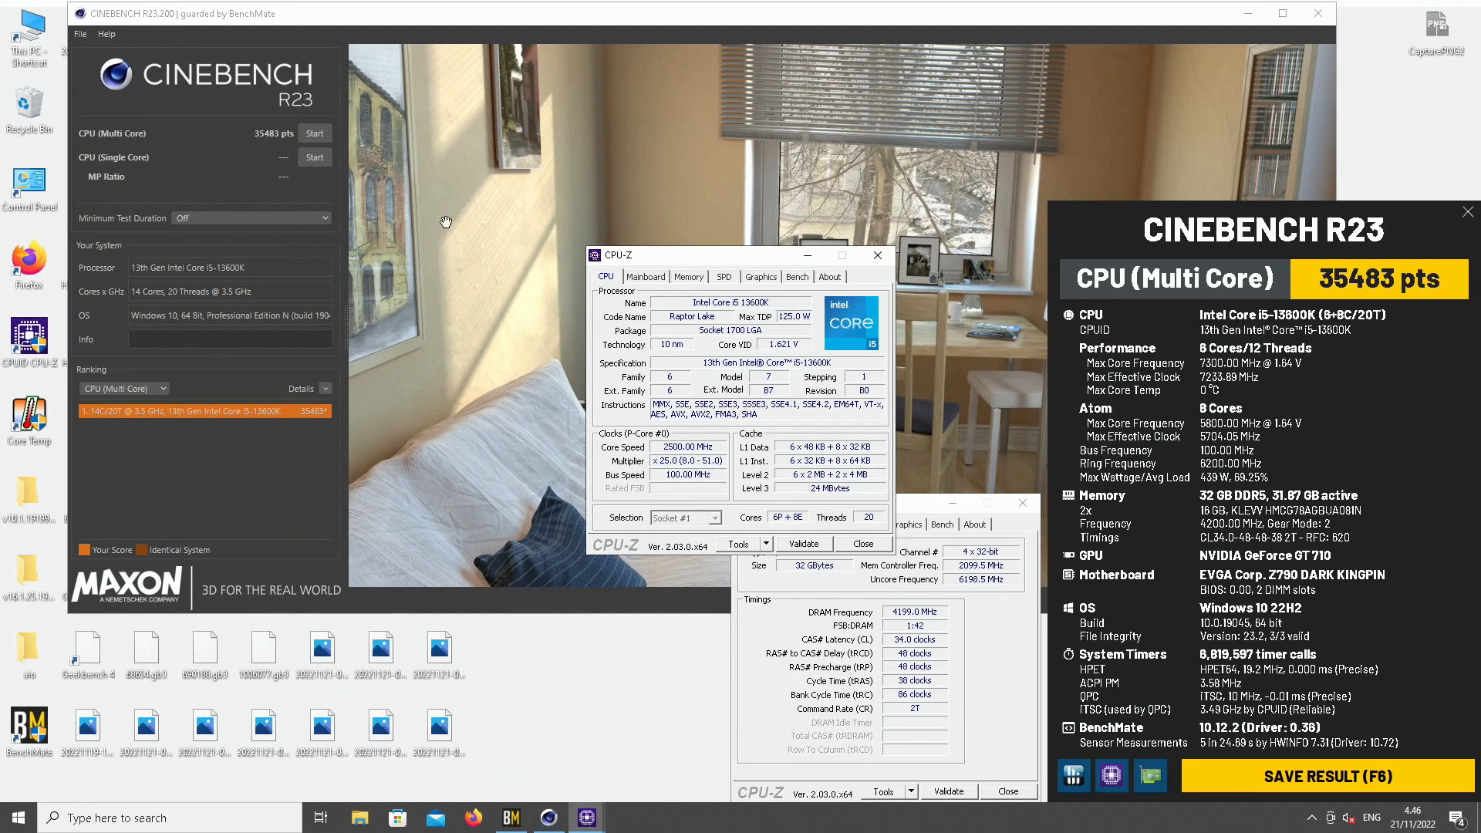
Place CPU-Z mainboard and processor details at the bottom and save the 35483 pts Cinebench R23 score
{"action": "left_click", "coordinate": [665, 276]}
{"action": "left_click_drag", "start_coordinate": [679, 263], "coordinate": [507, 506]}
{"action": "double_click", "coordinate": [25, 359]}
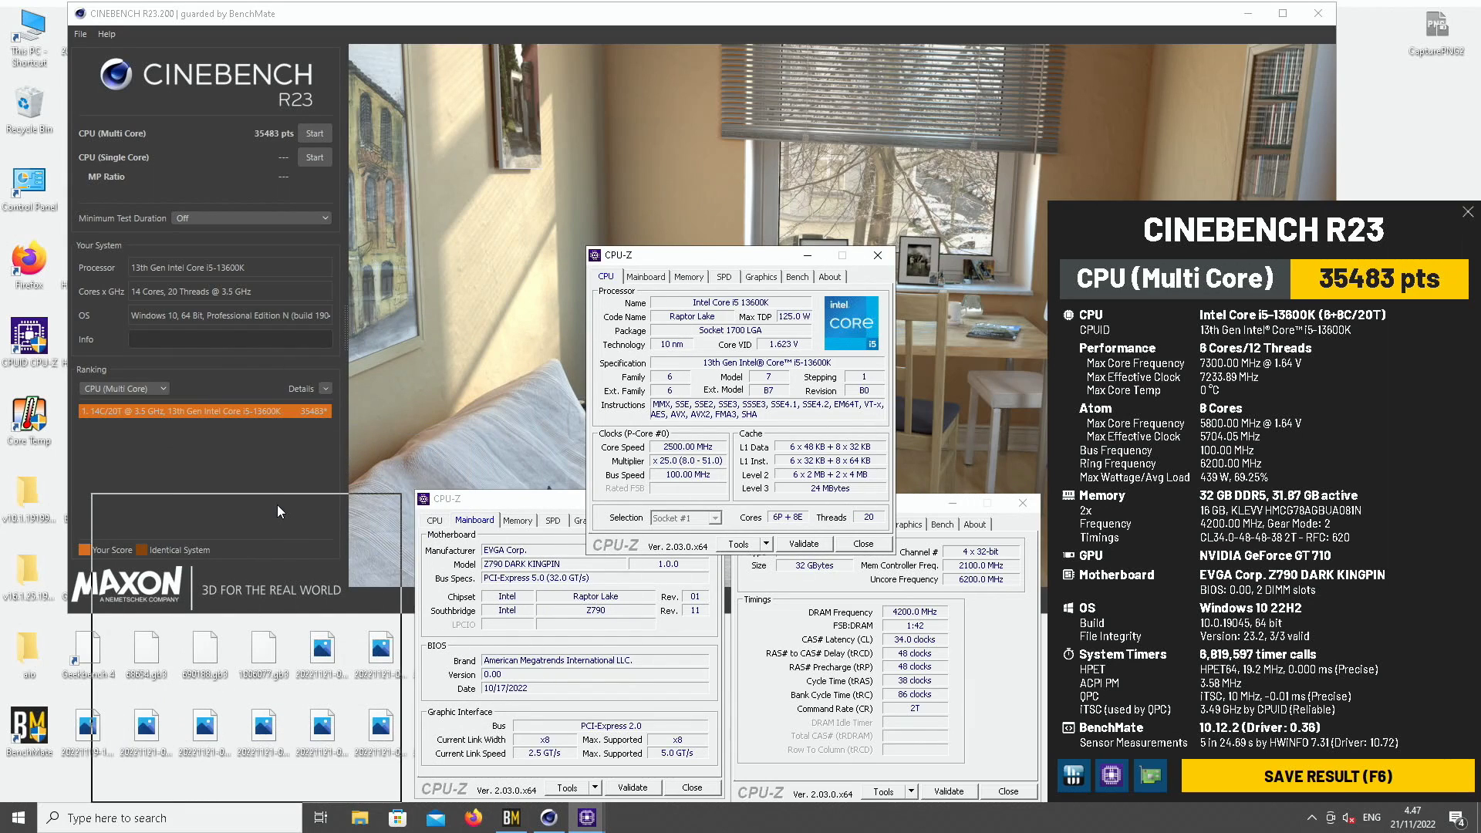
{"action": "left_click_drag", "start_coordinate": [276, 505], "coordinate": [289, 498]}
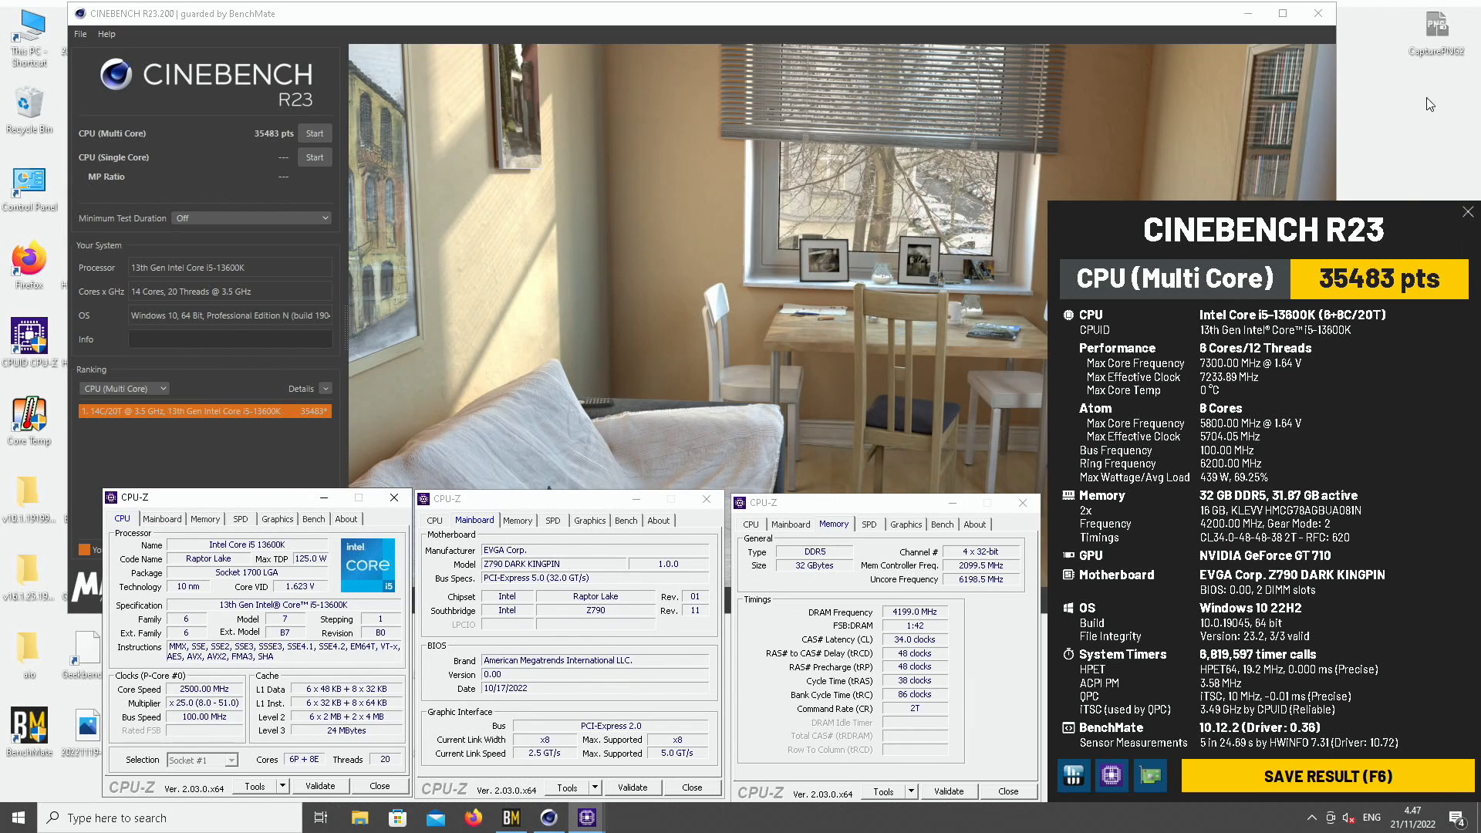
{"action": "left_click", "coordinate": [1427, 34]}
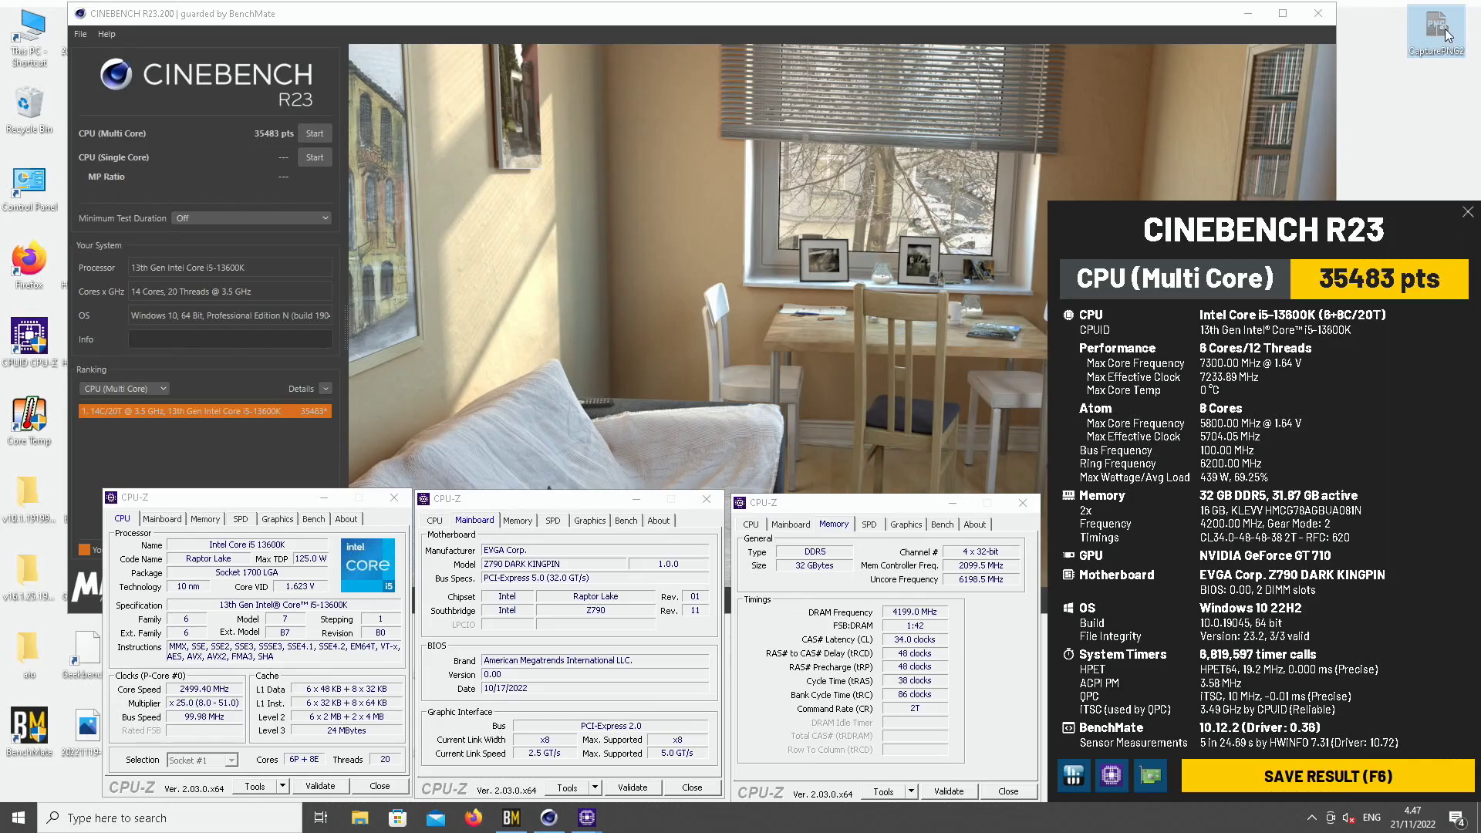
{"action": "left_click", "coordinate": [1386, 779]}
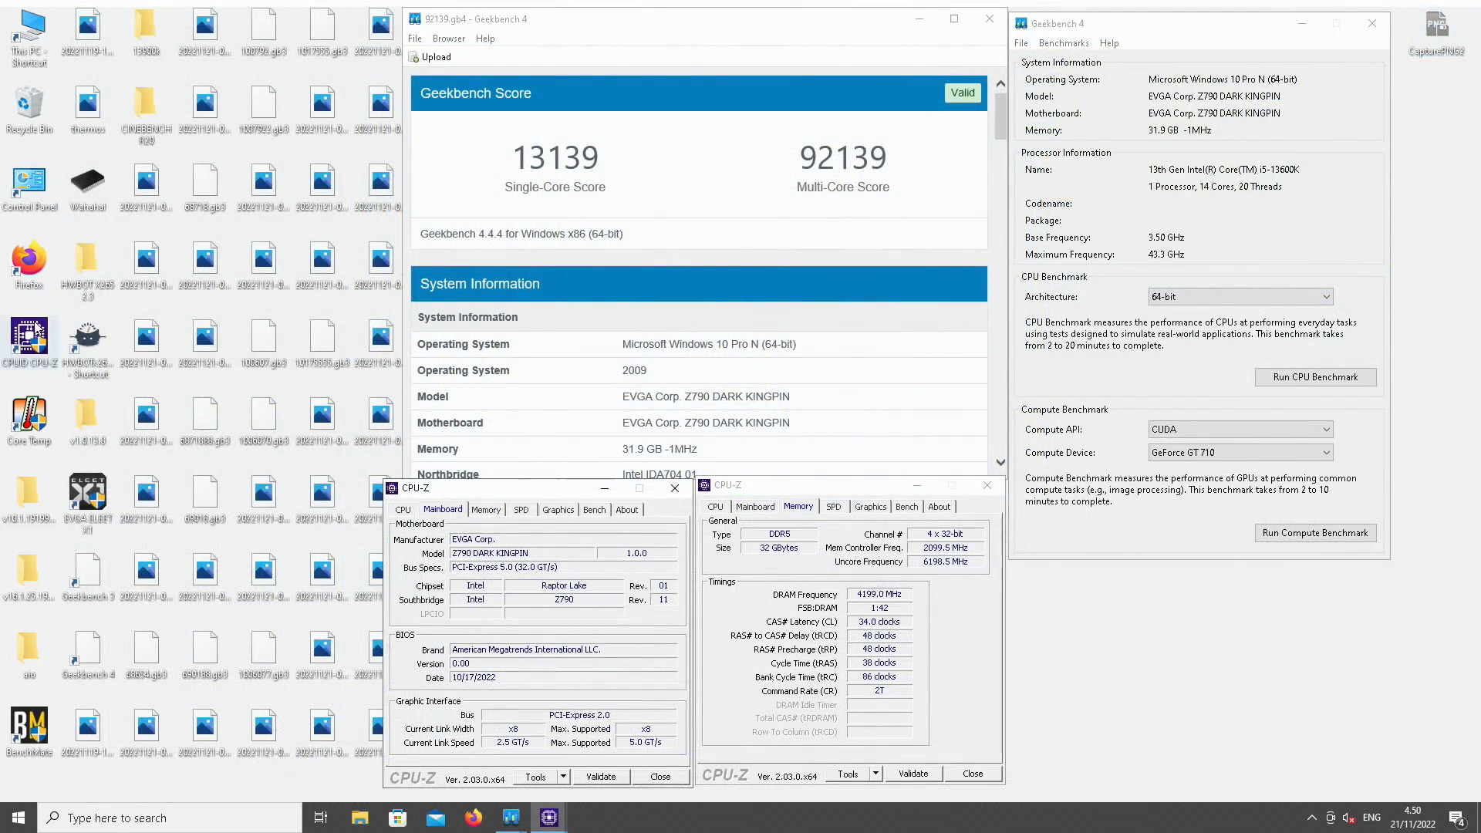
{"action": "double_click", "coordinate": [36, 328]}
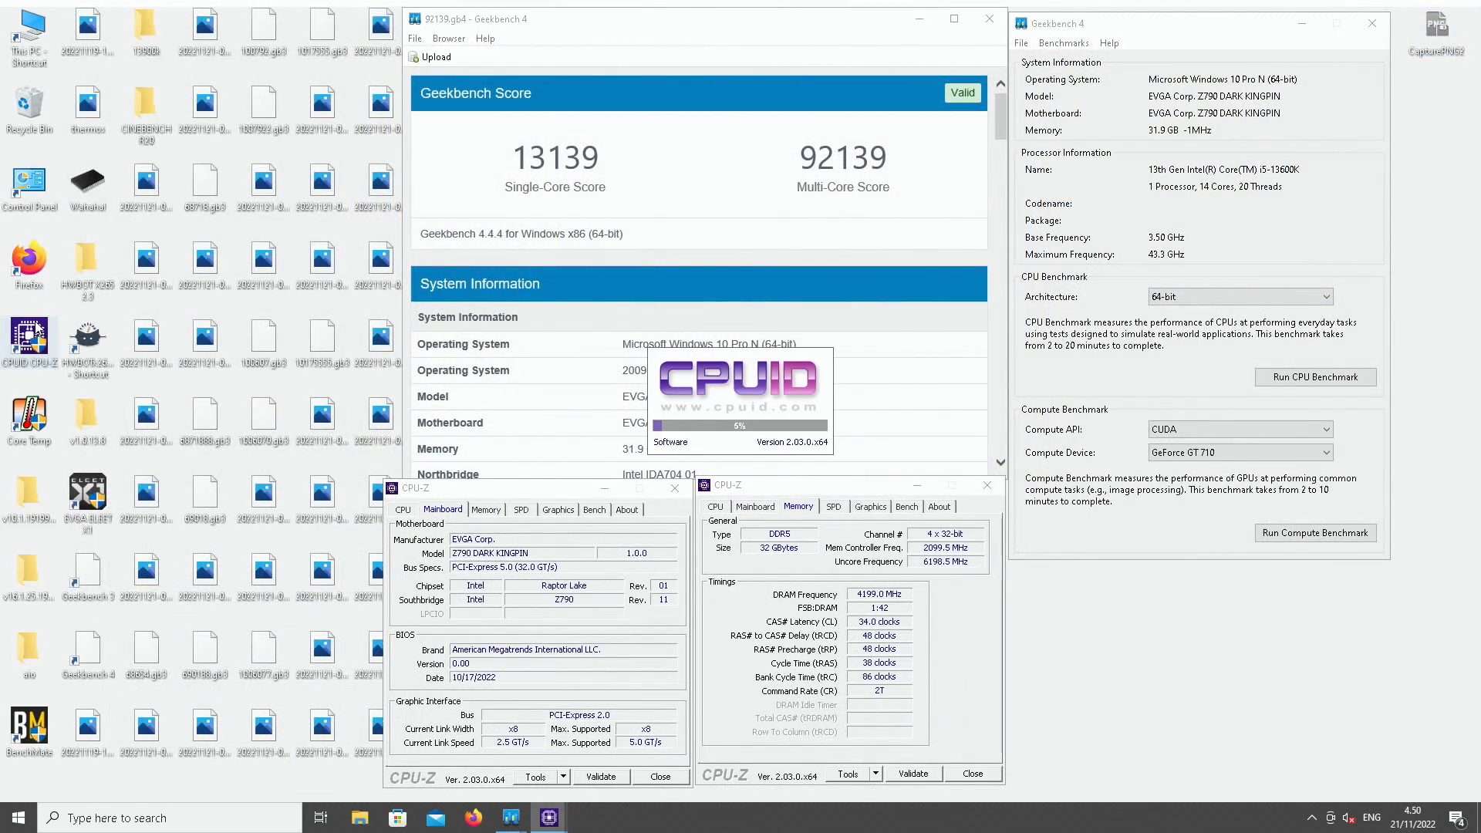
Unfocus CPU-Z so the Geekbench 4 scores of 13139 and 92139 show with CPU-Z details alongside
{"action": "left_click", "coordinate": [1436, 31]}
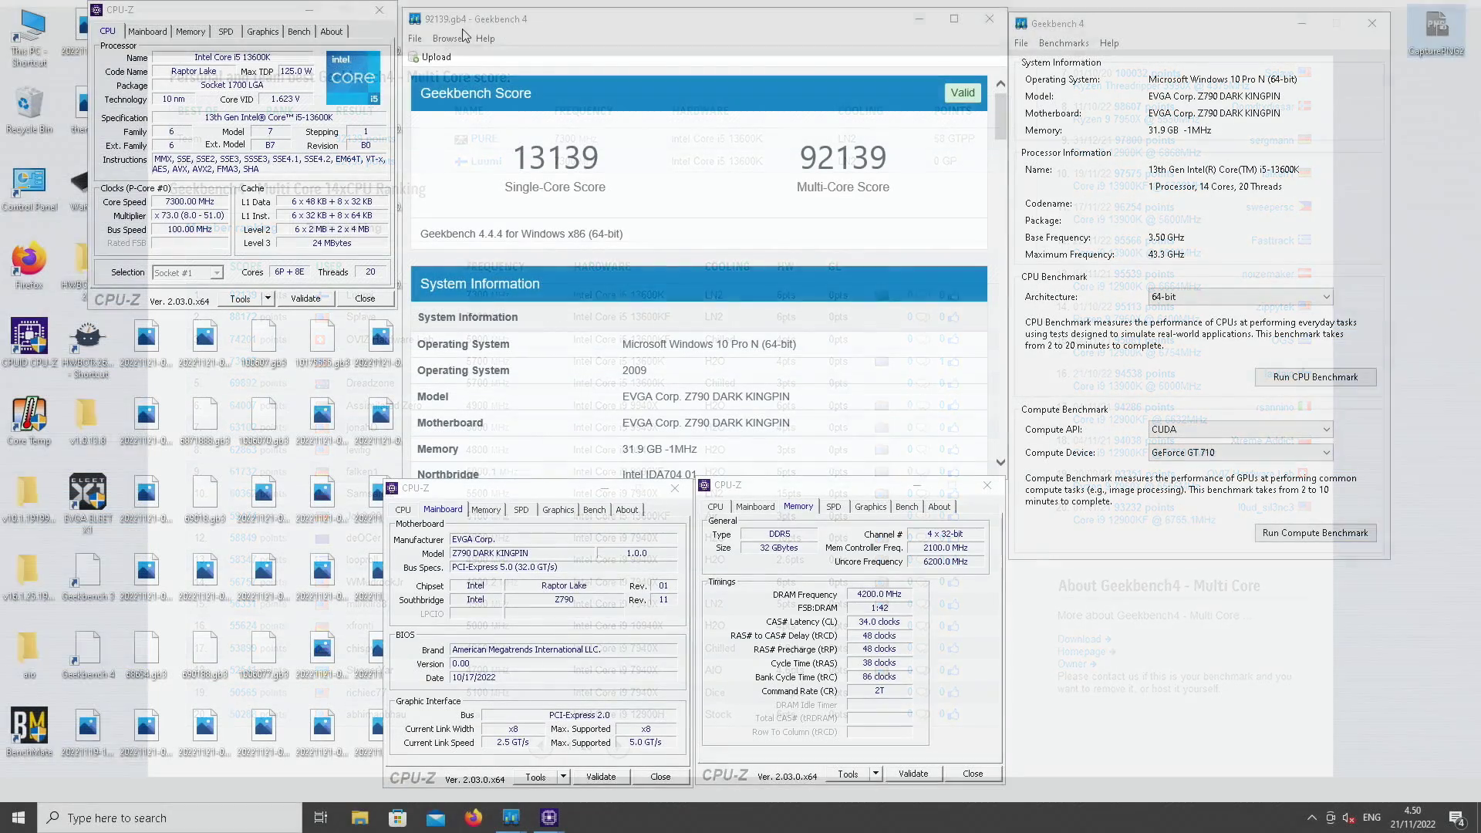
Start saving the Geekbench 4 result with File > Save As, entering a name beginning with '9'
{"action": "left_click", "coordinate": [415, 38]}
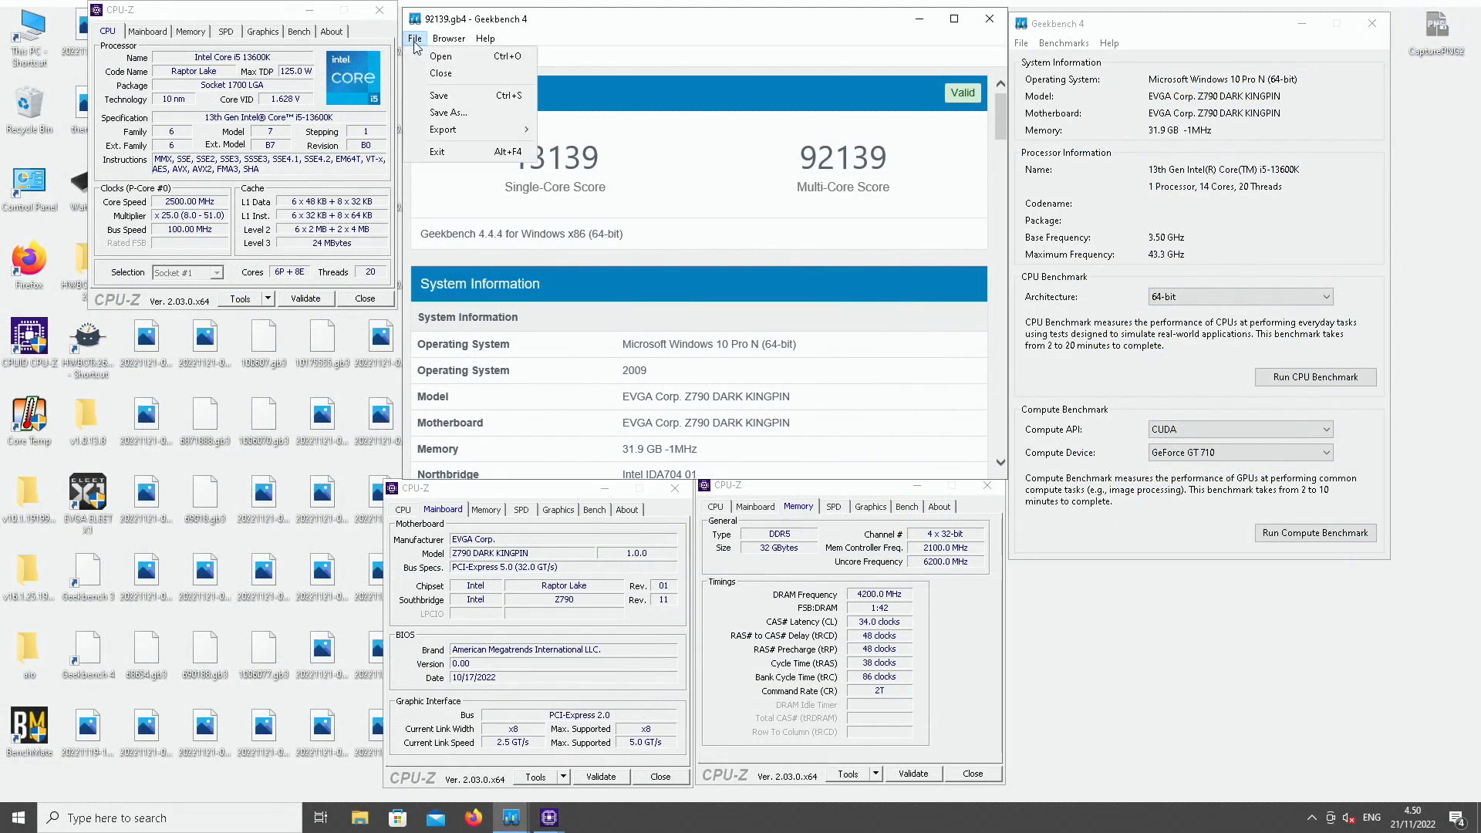
{"action": "left_click", "coordinate": [478, 120]}
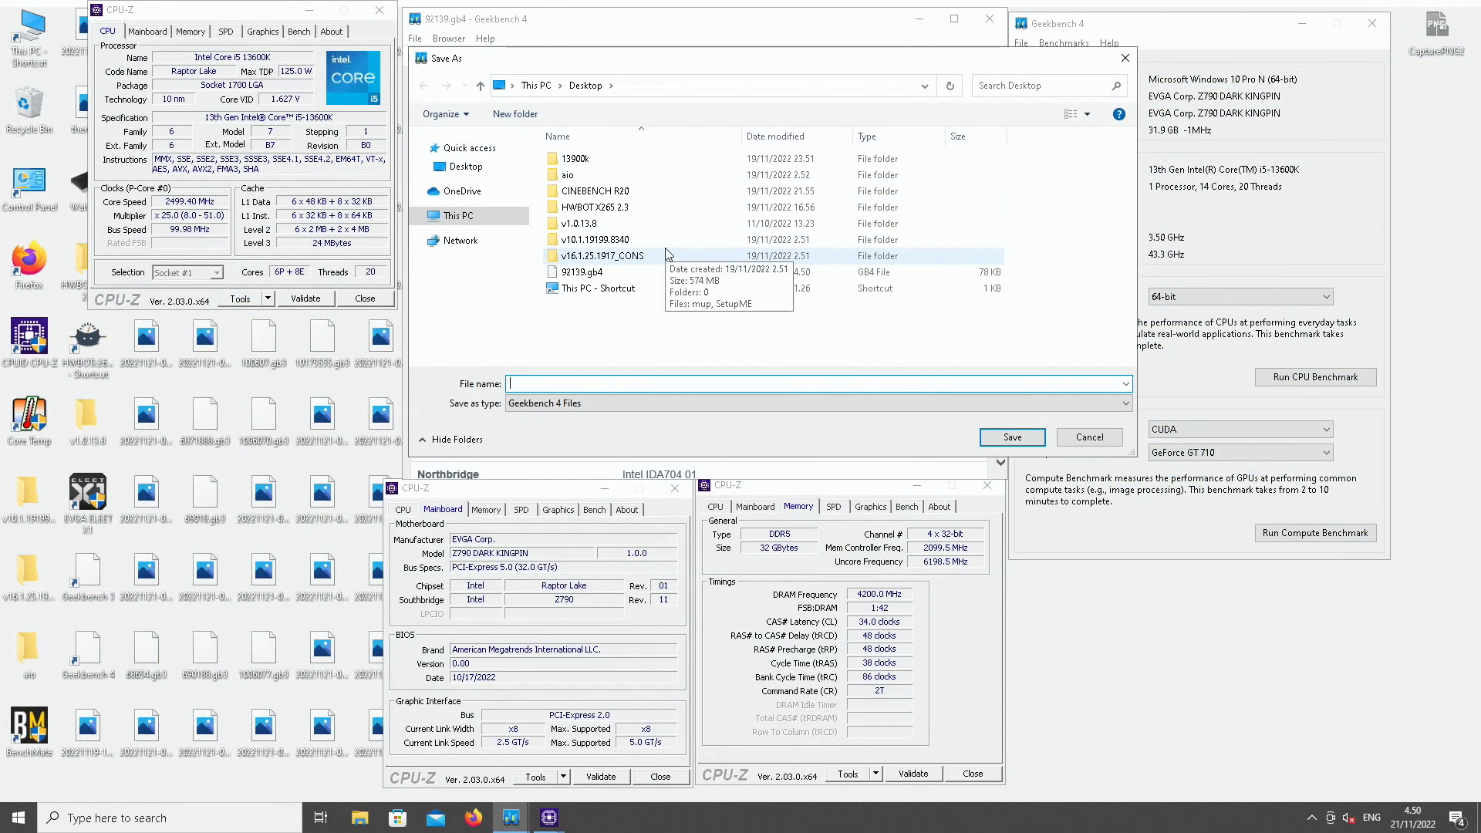
{"action": "type", "text": "9"}
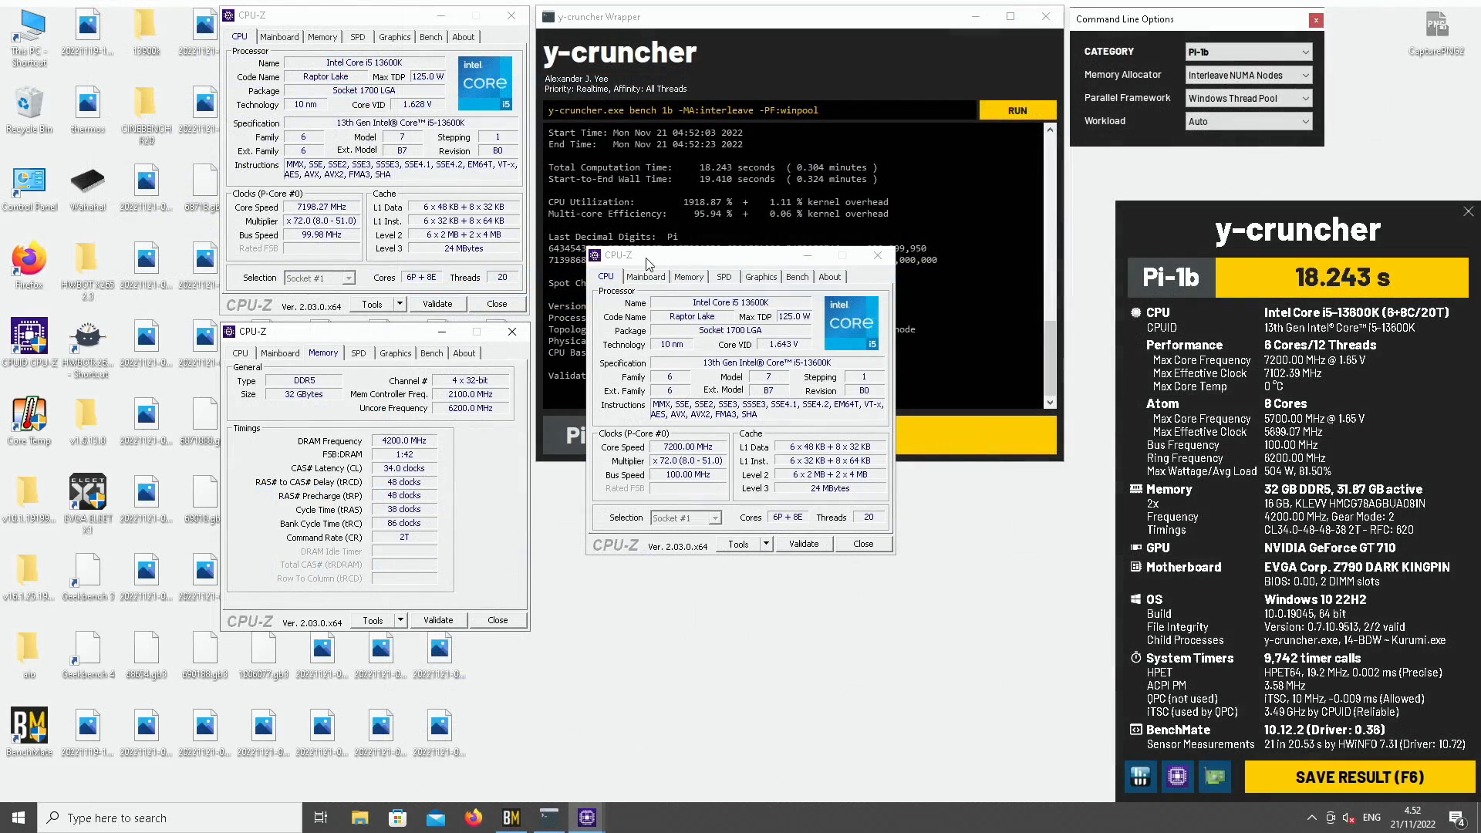
Show CPU-Z's mainboard details below the y-cruncher output and save the 18.243 s Pi-1b result
{"action": "left_click", "coordinate": [646, 276]}
{"action": "left_click_drag", "start_coordinate": [738, 255], "coordinate": [691, 480]}
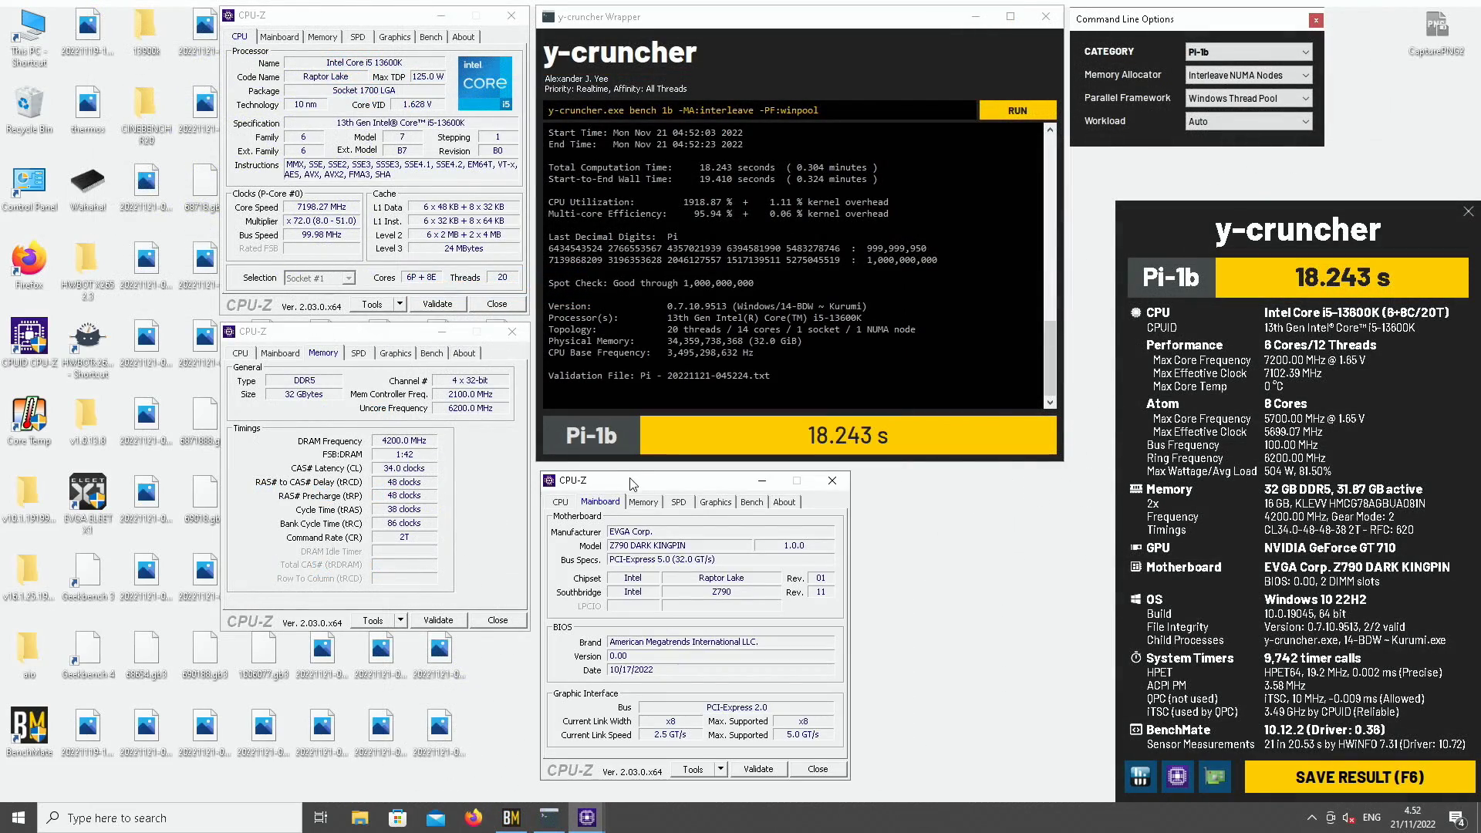
{"action": "left_click", "coordinate": [1438, 27]}
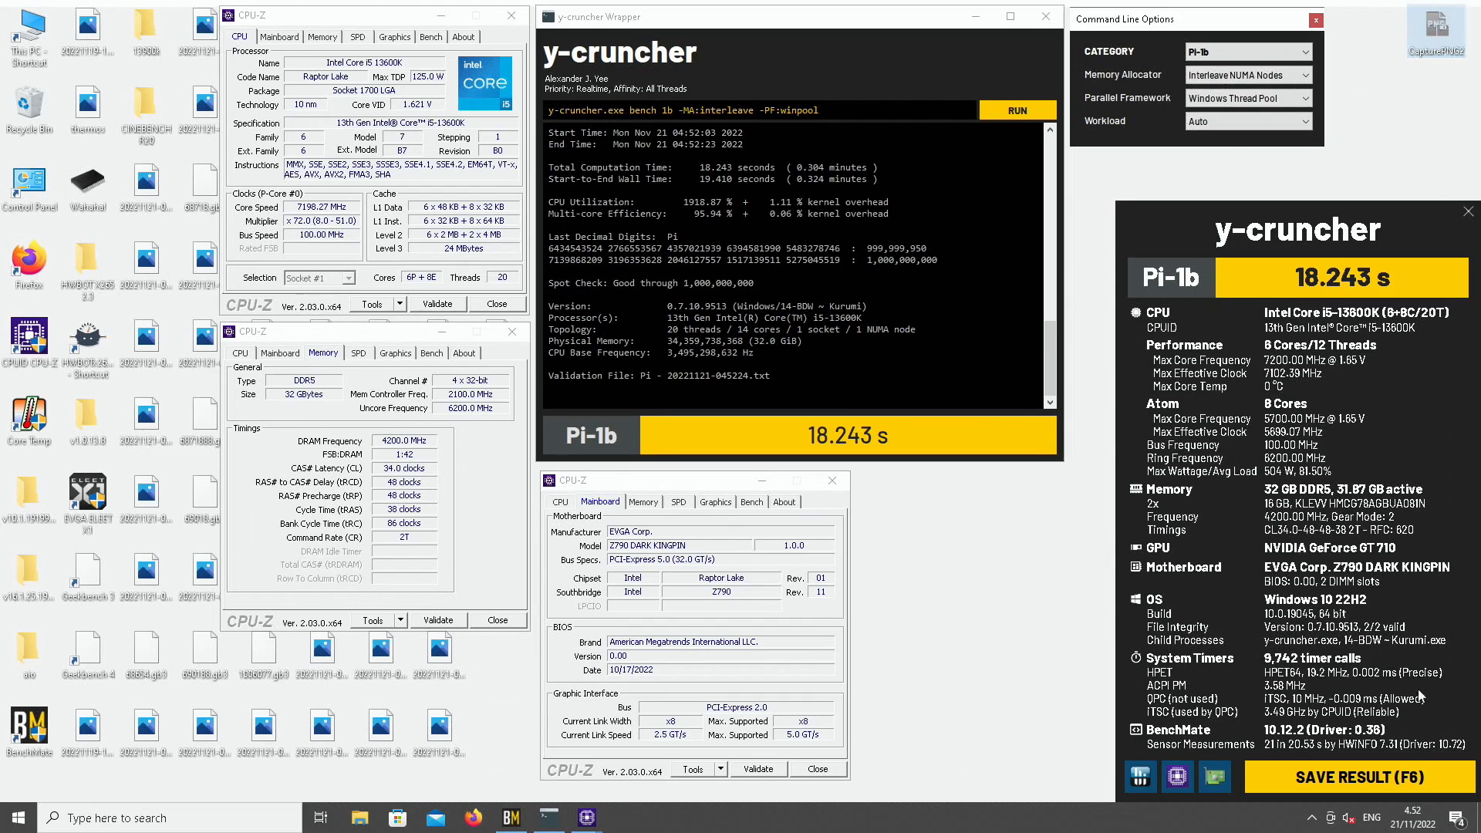
{"action": "left_click", "coordinate": [1390, 776]}
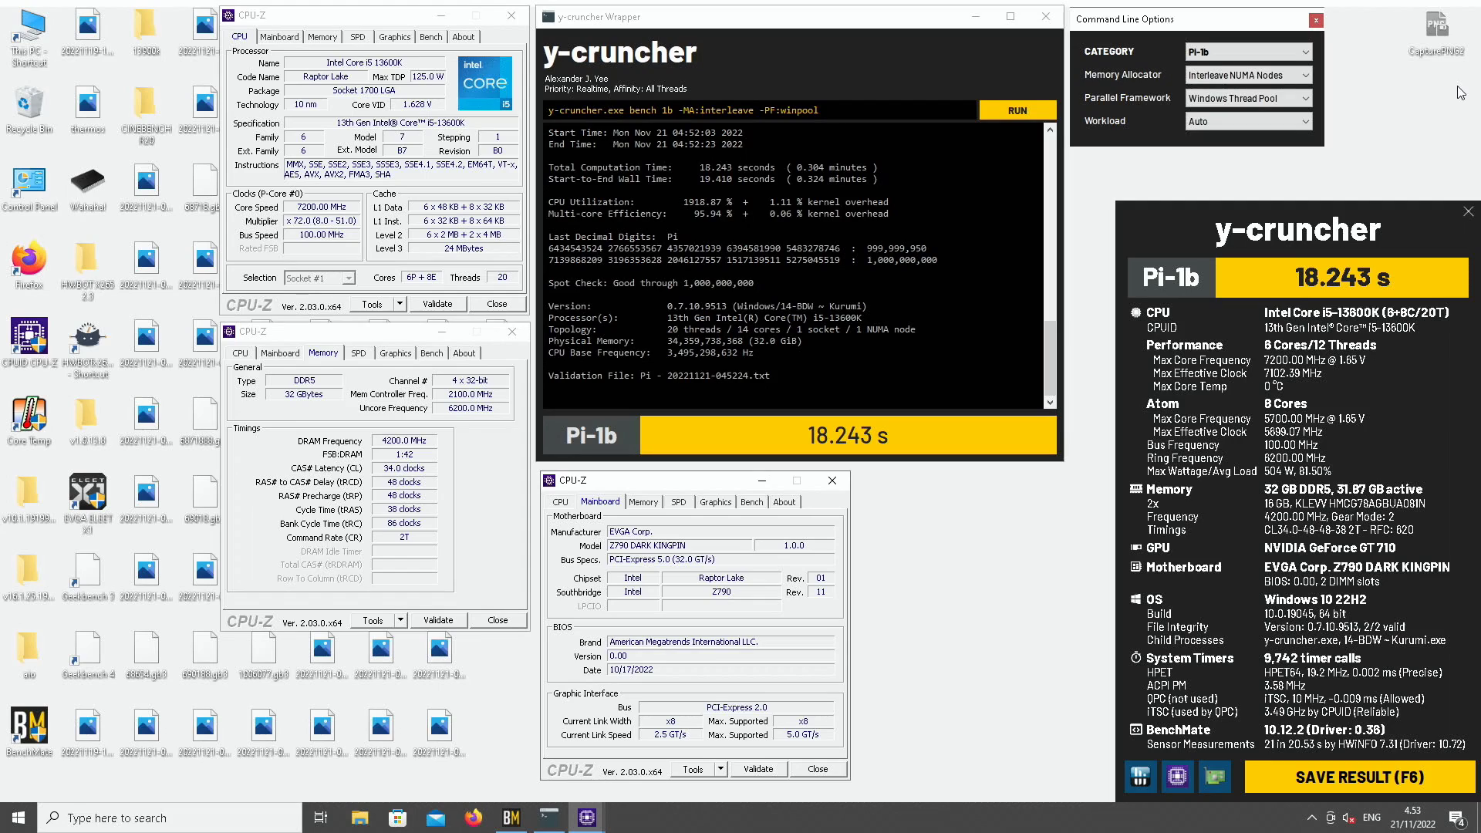
{"action": "left_click", "coordinate": [1451, 29]}
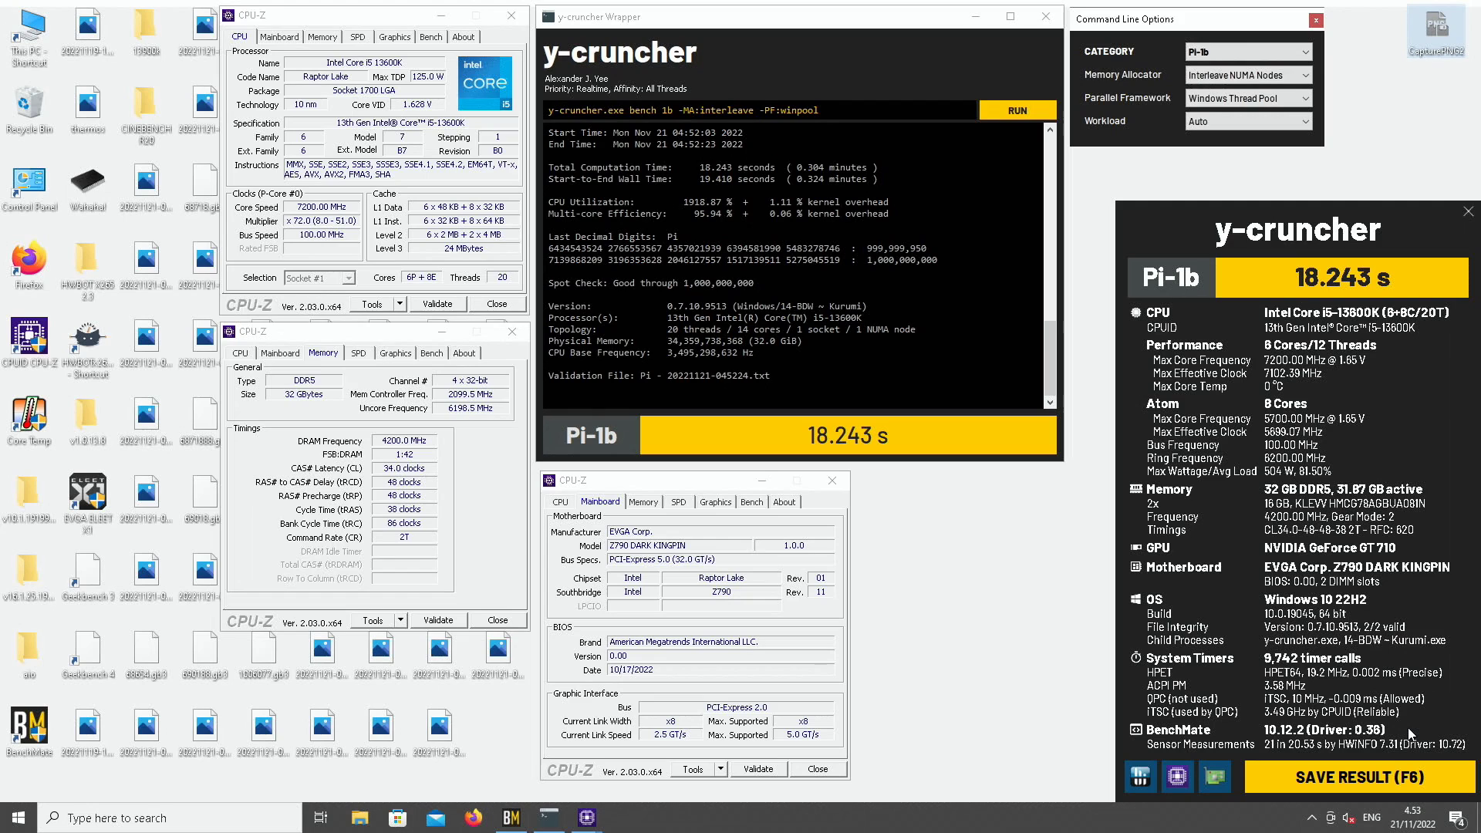
Store the 18.243 s Pi-1b run and open BenchMate's result panel for the 18.065 s run
{"action": "left_click", "coordinate": [1386, 776]}
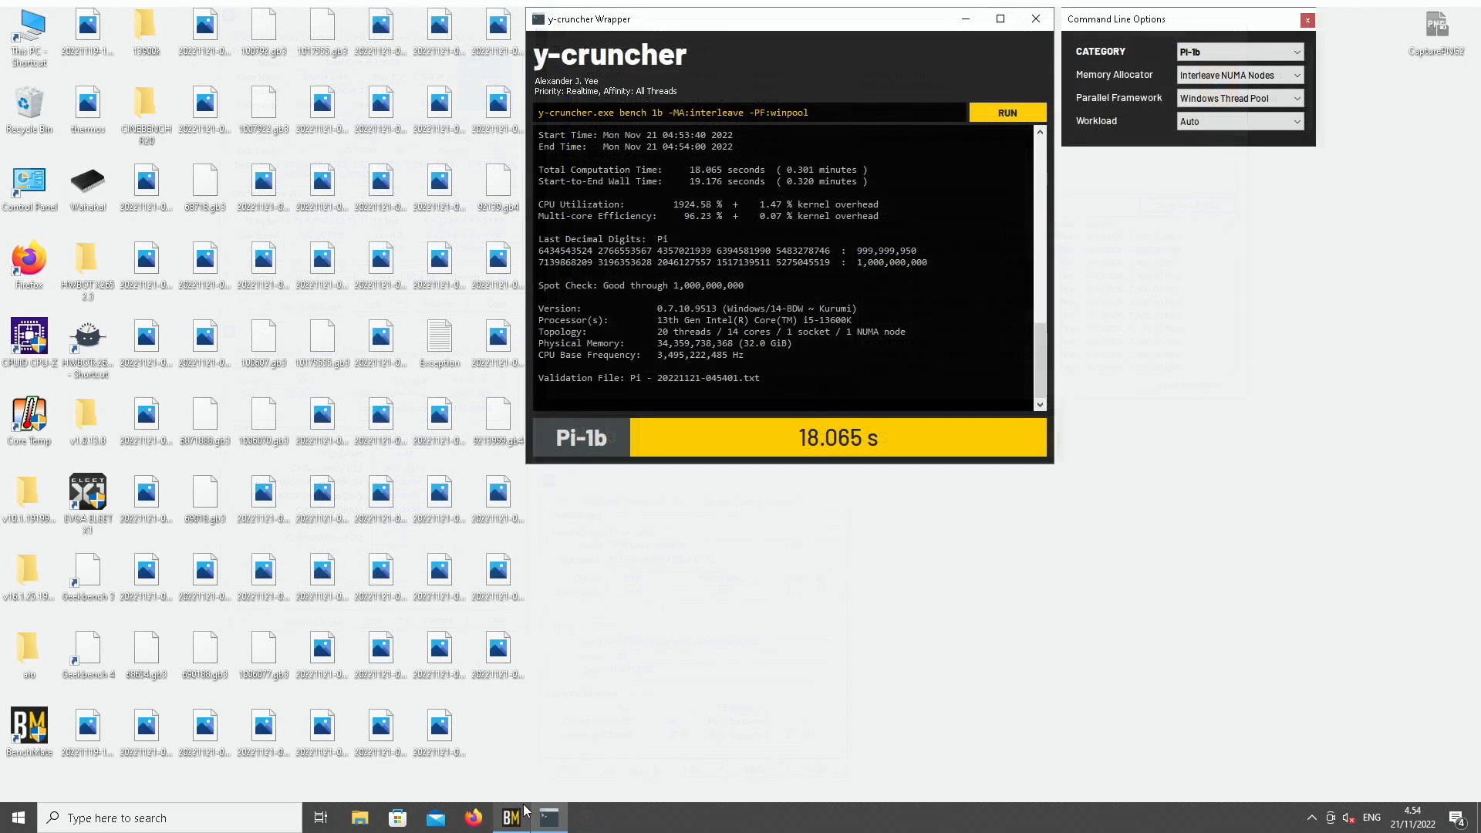
{"action": "left_click", "coordinate": [523, 812]}
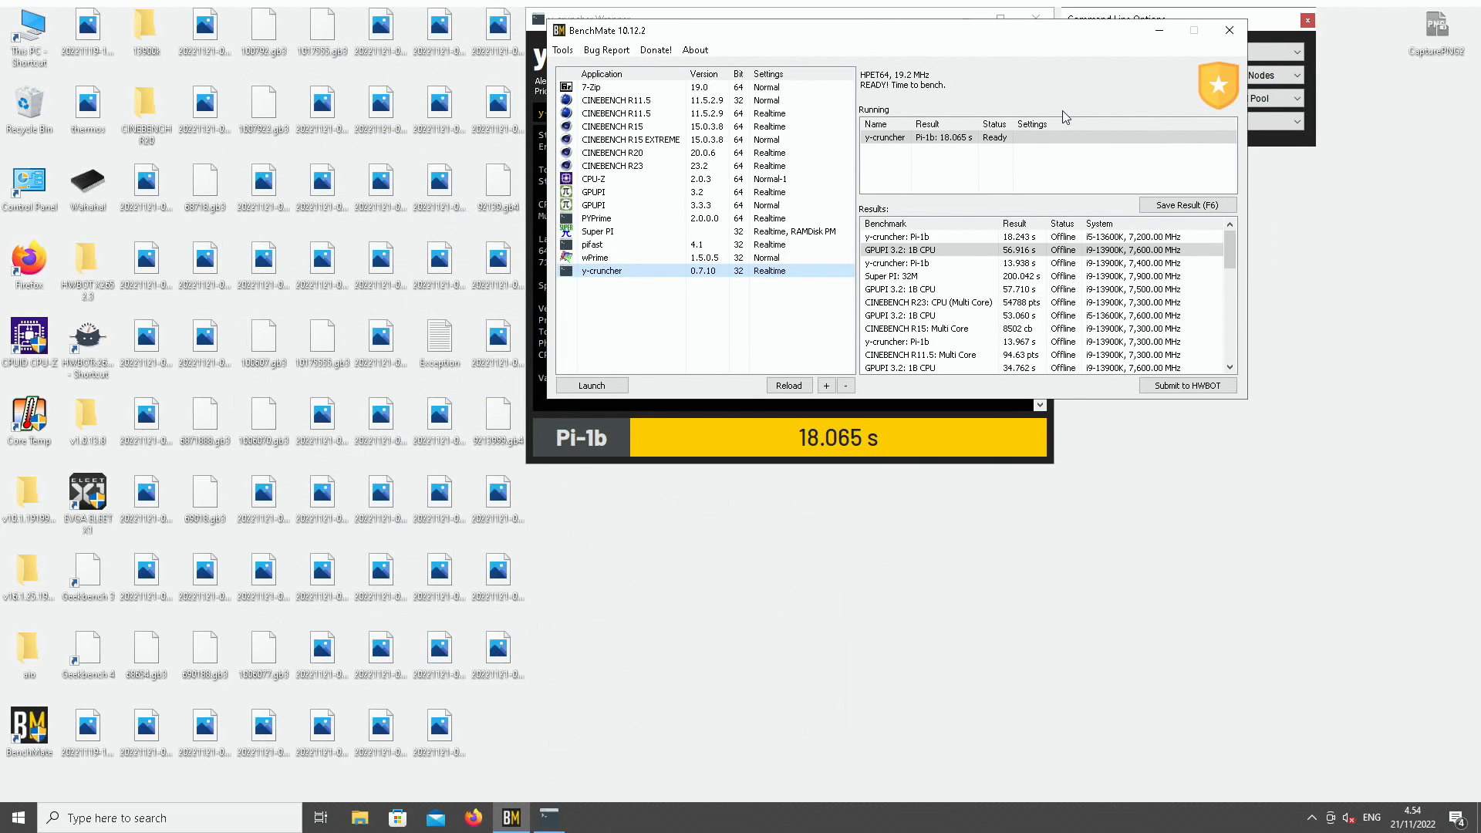
{"action": "left_click", "coordinate": [1183, 212]}
{"action": "double_click", "coordinate": [45, 318]}
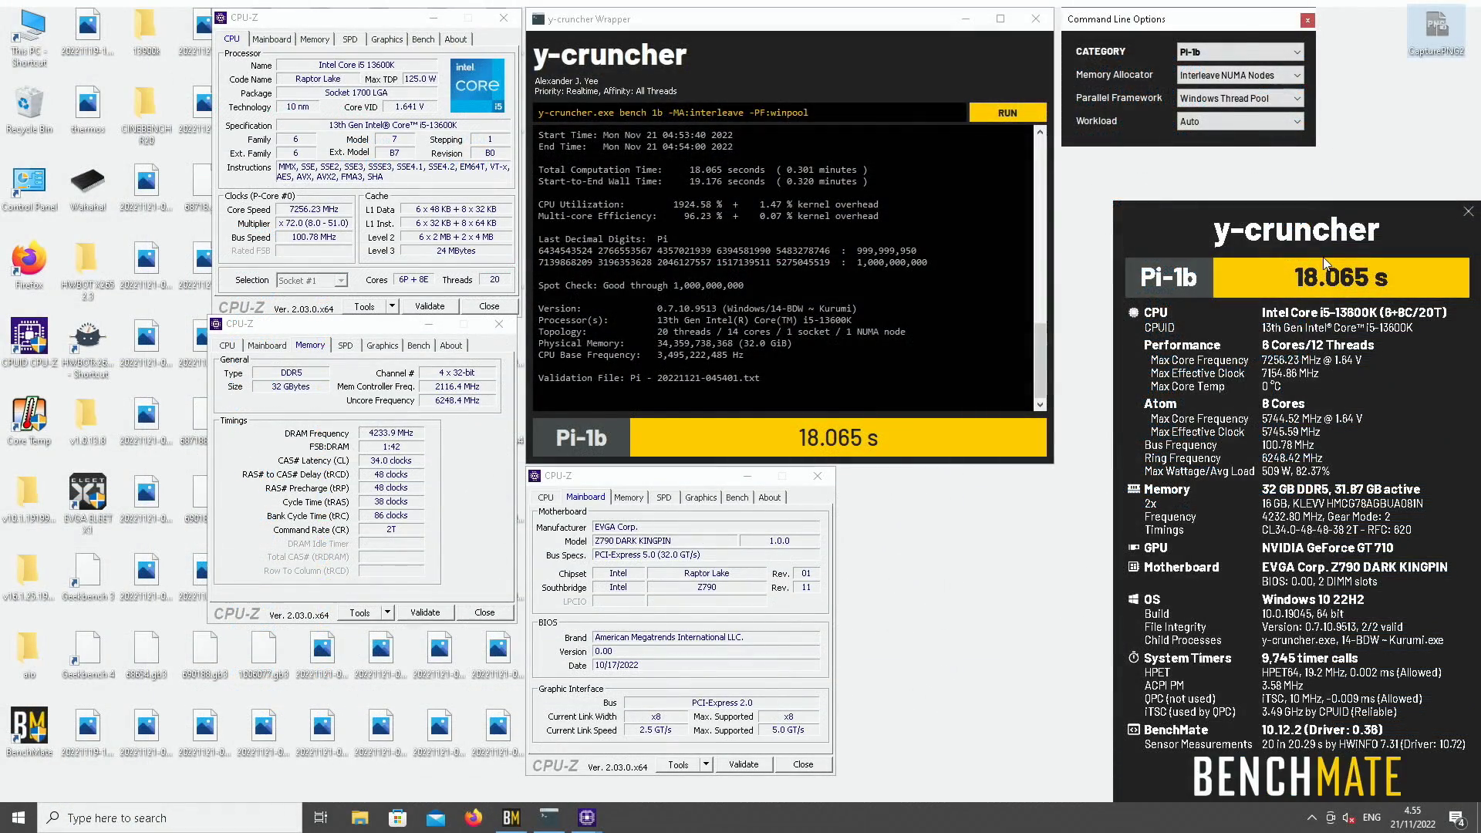
Check BenchMate's saved results list, then minimize it to return to the 18.065 s y-cruncher output
{"action": "left_click", "coordinate": [1322, 257]}
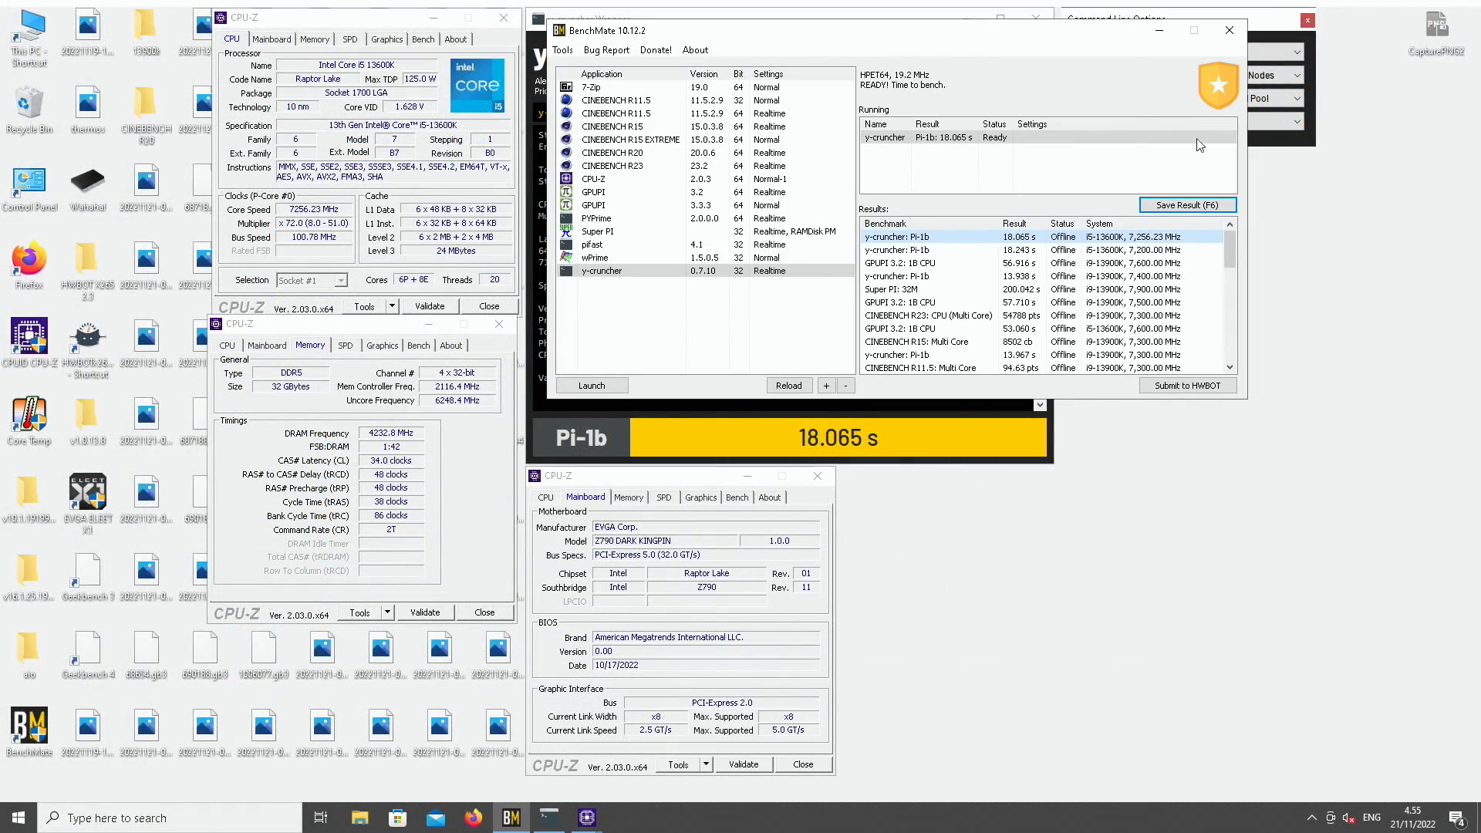
{"action": "left_click", "coordinate": [1158, 31]}
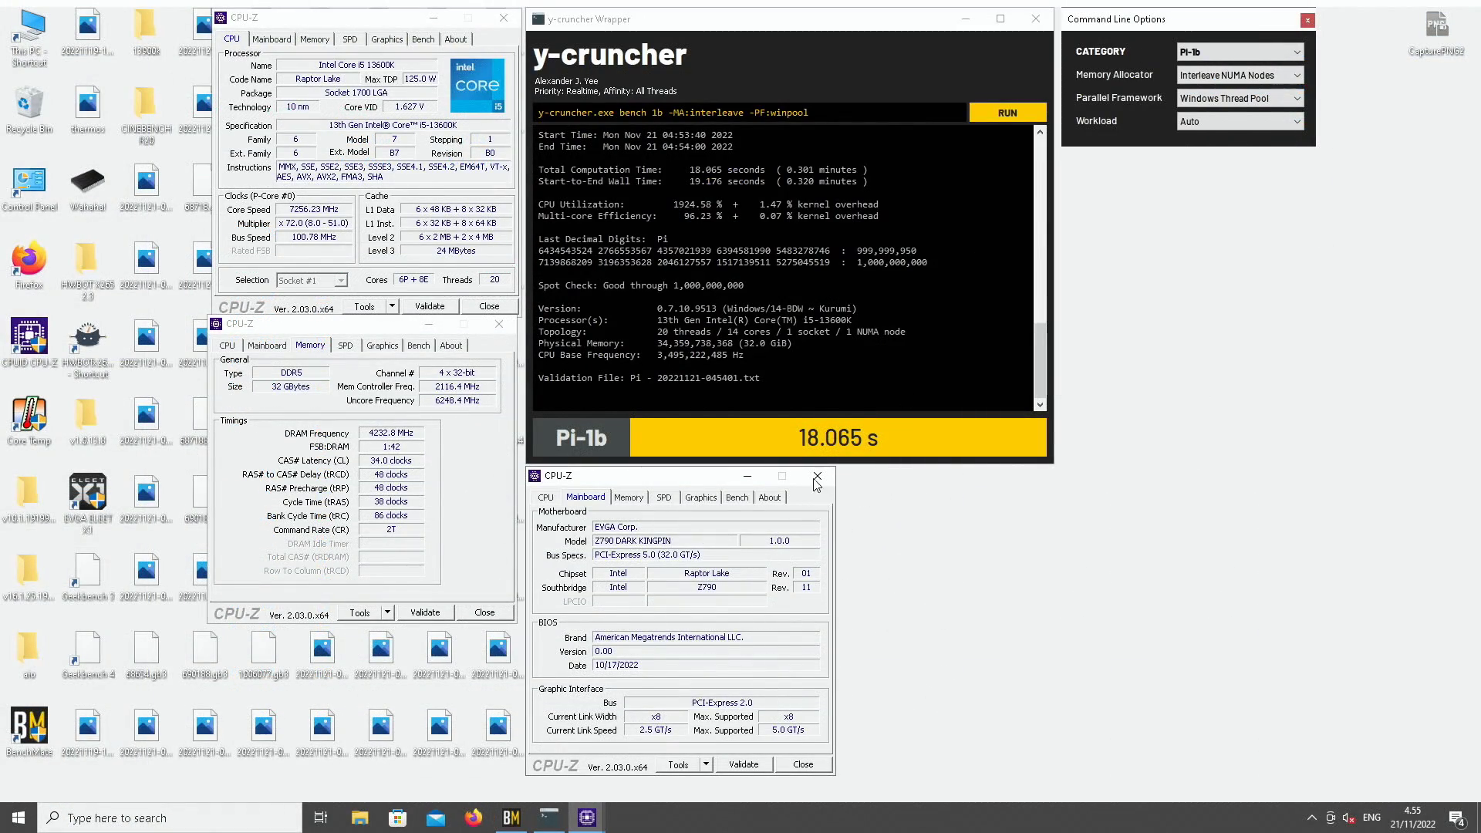